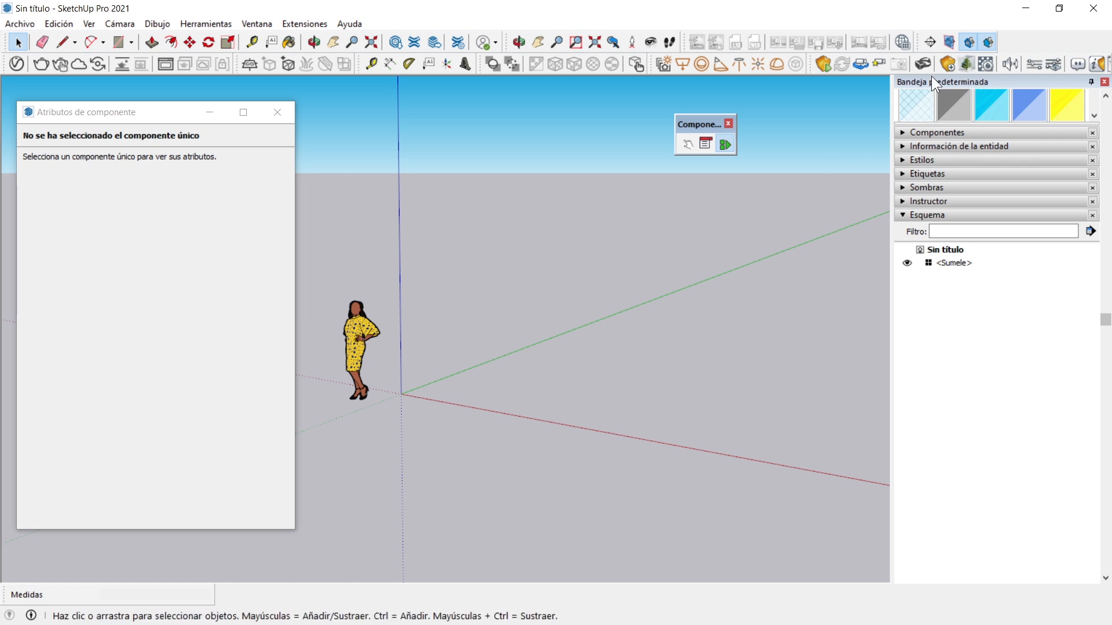
# Open the Componentes library and show its Formación sobre componentes dinámicos collection
pyautogui.click(902, 132)
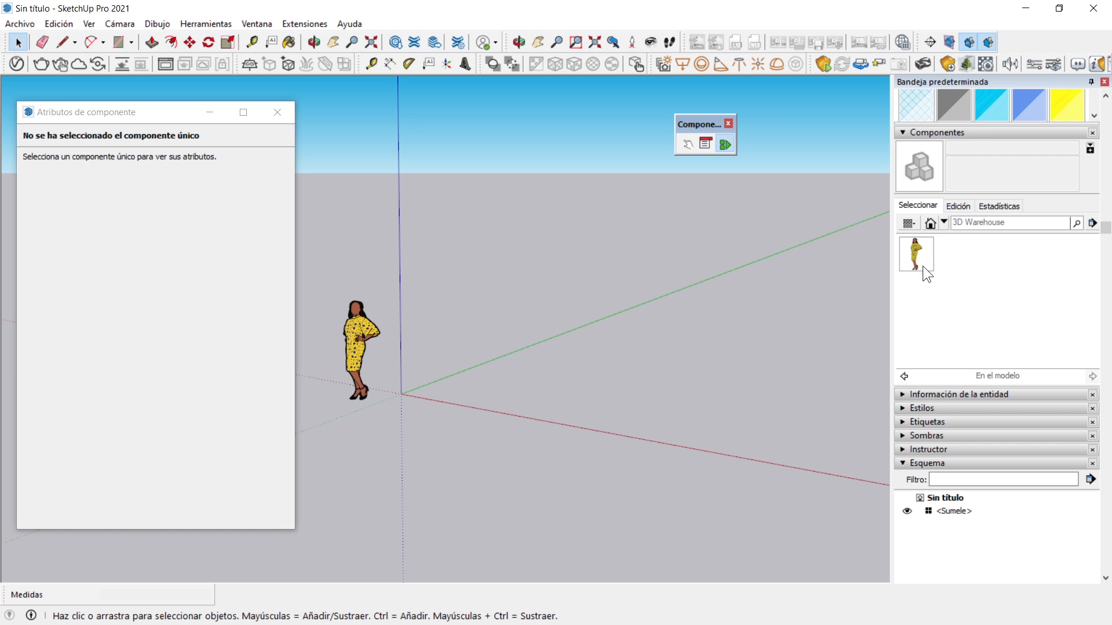
pyautogui.click(944, 221)
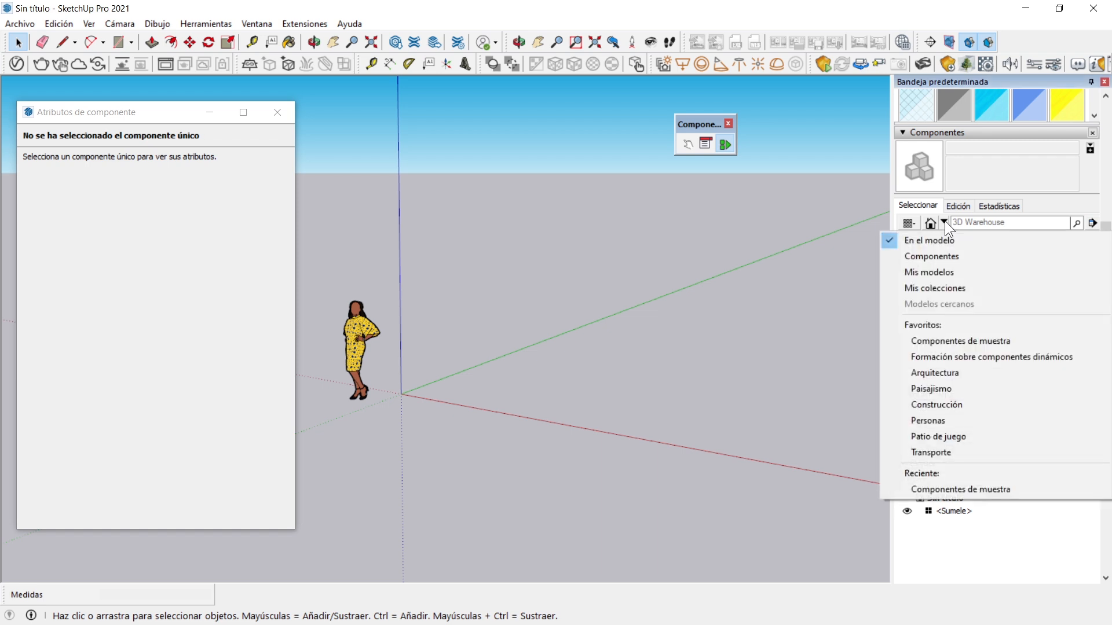
pyautogui.click(964, 255)
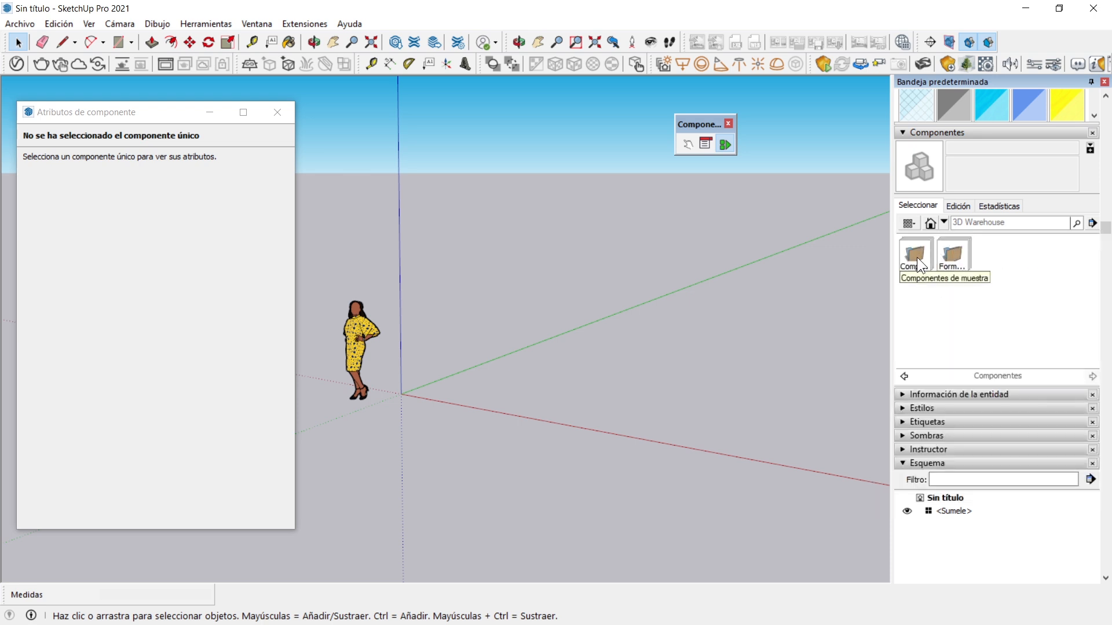
pyautogui.click(954, 251)
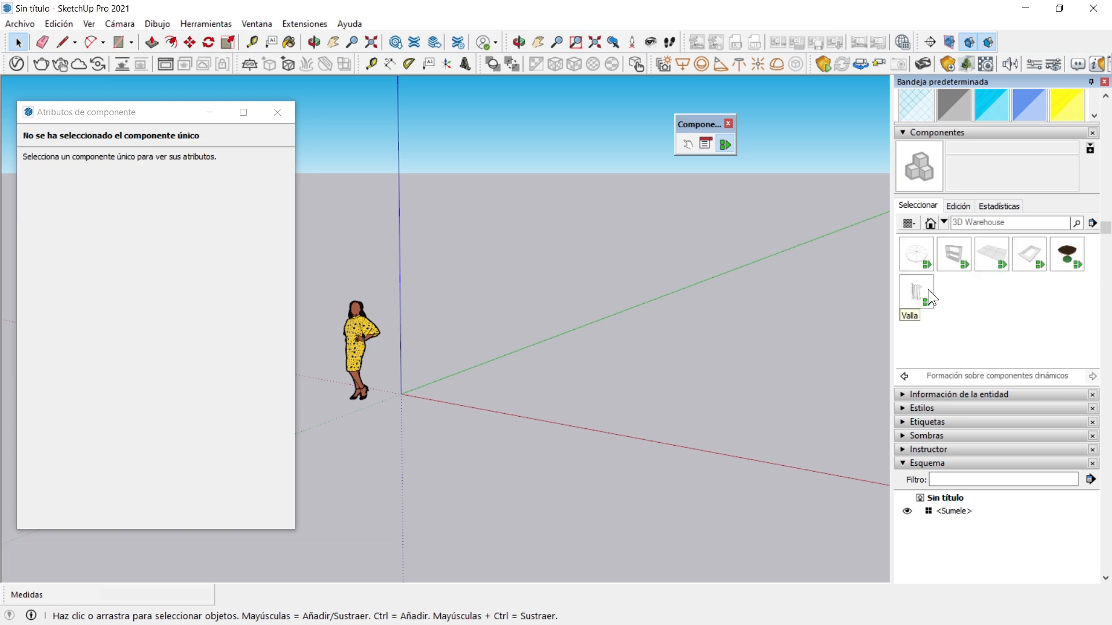
# Browse the Componentes de muestra collection and examine which sample components are dynamic
pyautogui.click(943, 224)
pyautogui.click(960, 341)
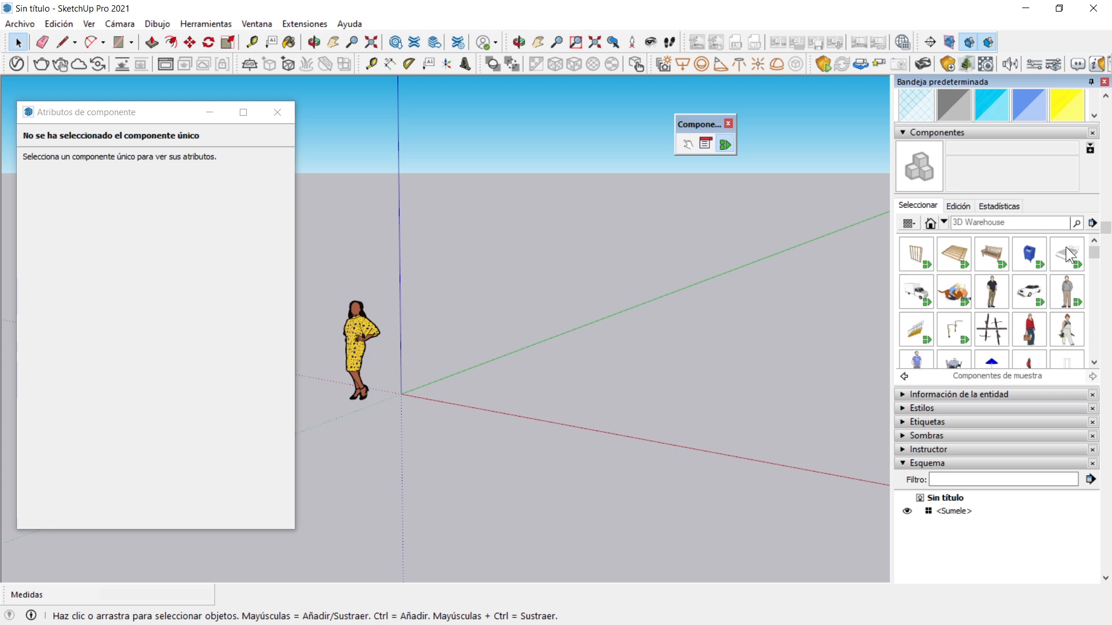
pyautogui.scroll(-3, 985, 273)
pyautogui.scroll(2, 986, 273)
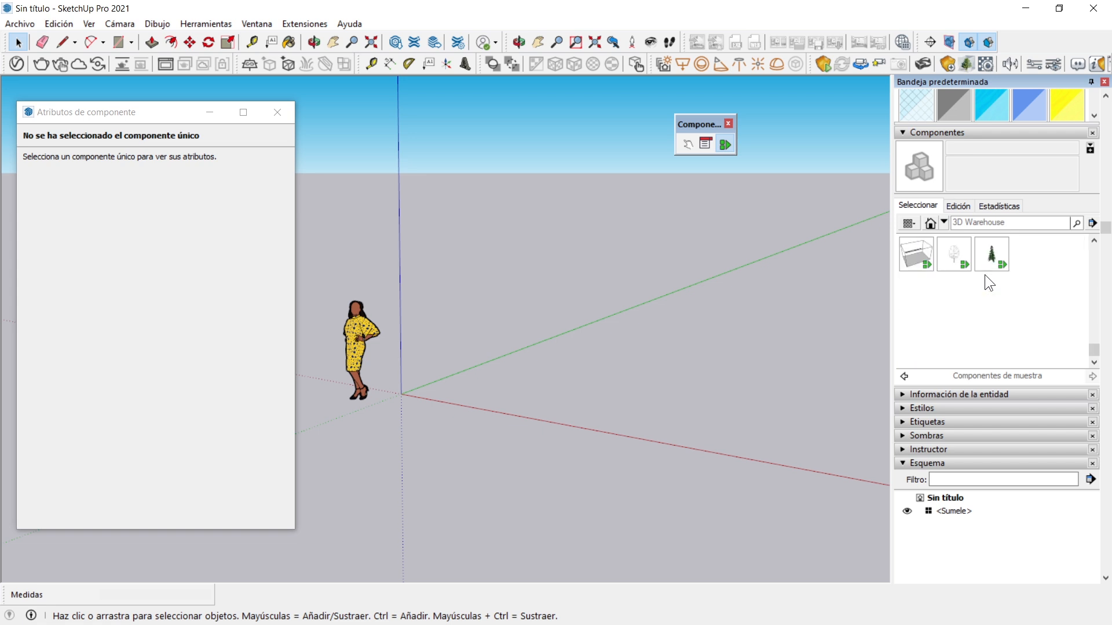
pyautogui.scroll(1, 985, 275)
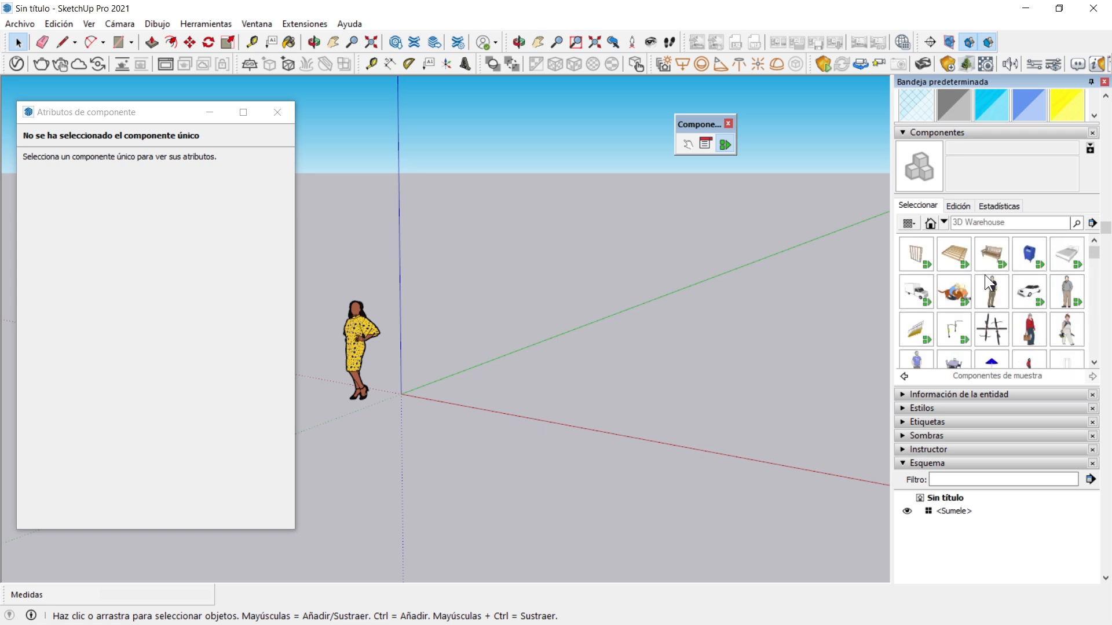
pyautogui.scroll(3, 983, 275)
pyautogui.scroll(-3, 987, 304)
pyautogui.scroll(-1, 982, 288)
pyautogui.scroll(1, 956, 272)
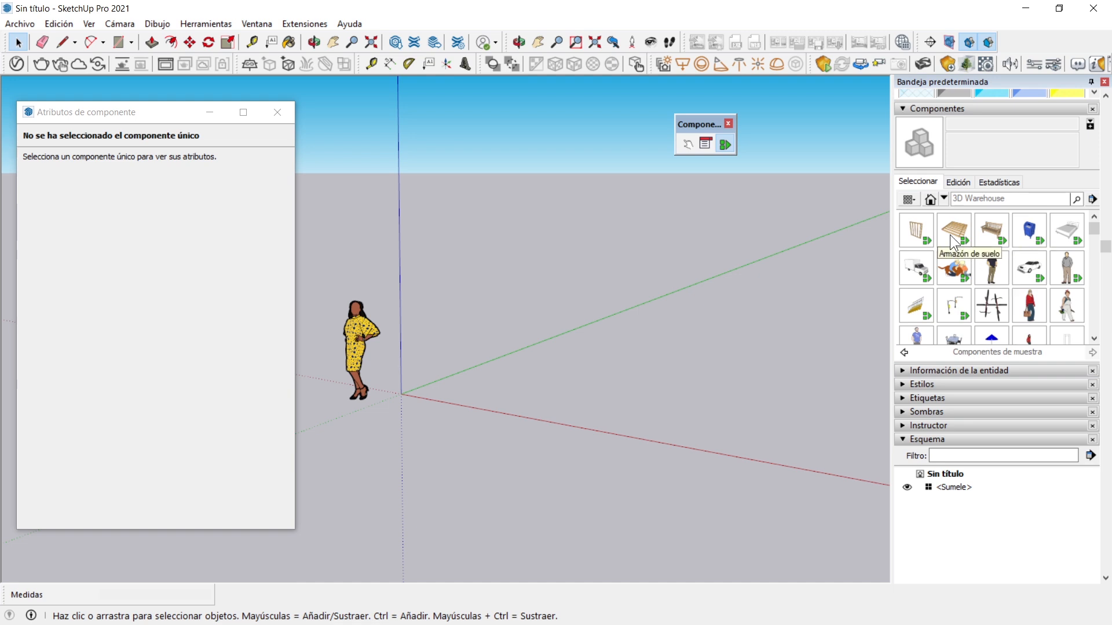
# Check the components contained in the model and return to the Componentes de muestra collection
pyautogui.click(943, 200)
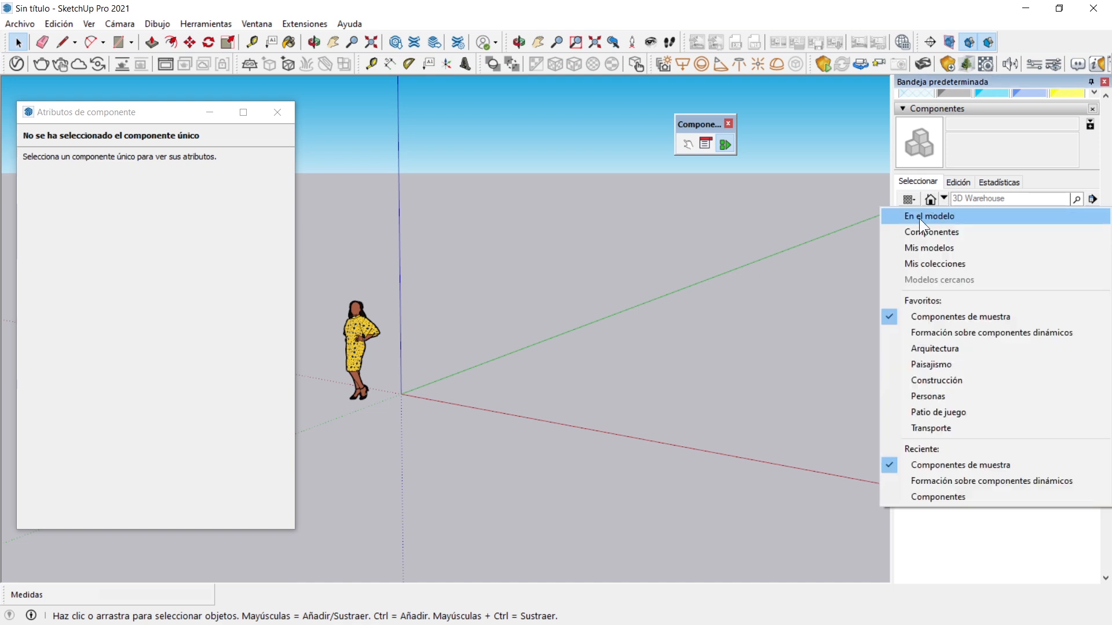
pyautogui.click(944, 218)
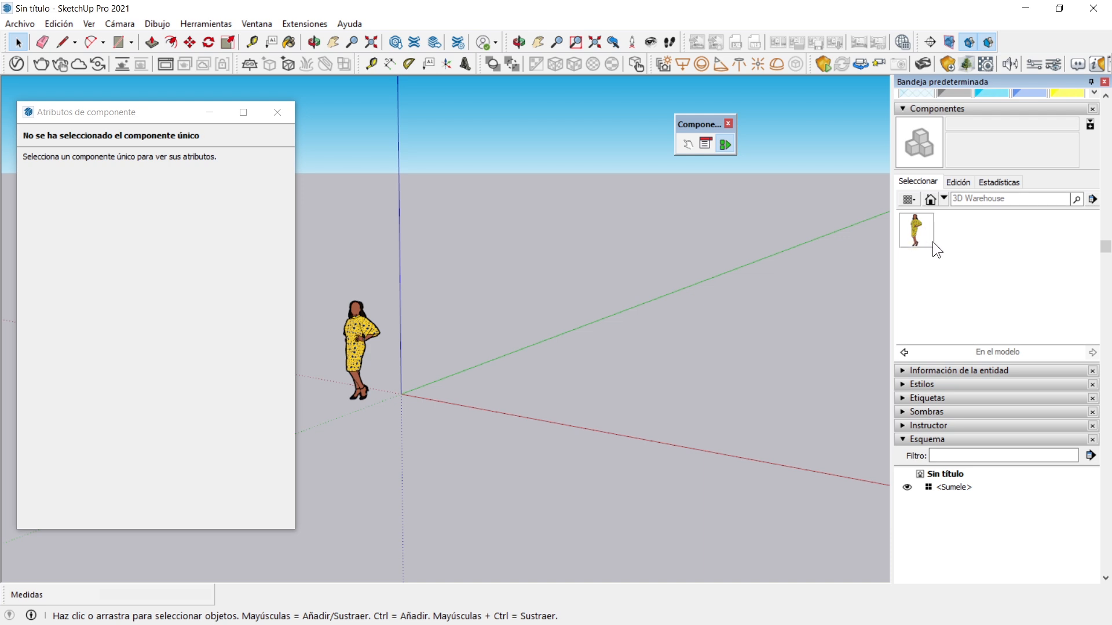
pyautogui.click(943, 200)
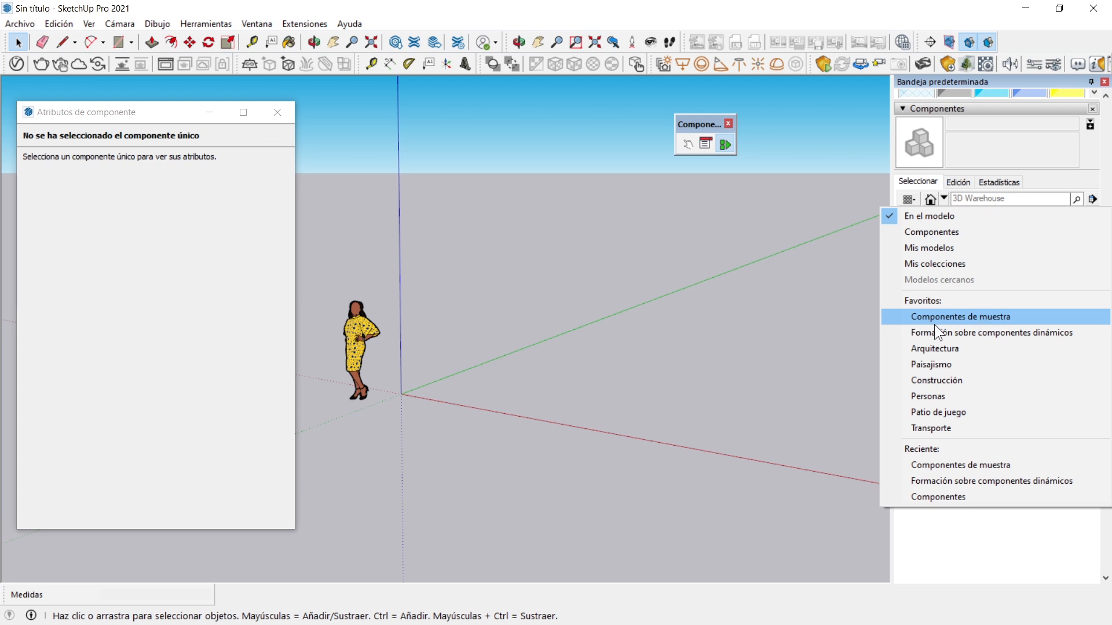
pyautogui.click(958, 317)
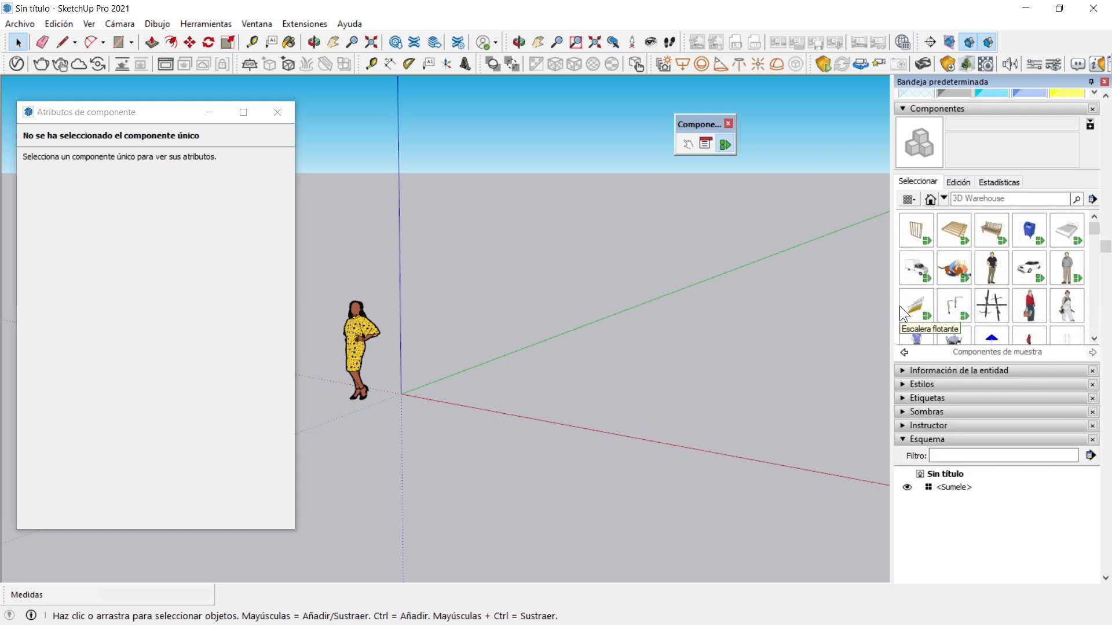
# Place the sample component Chicas con perro en 2D on the ground near the origin
pyautogui.click(955, 269)
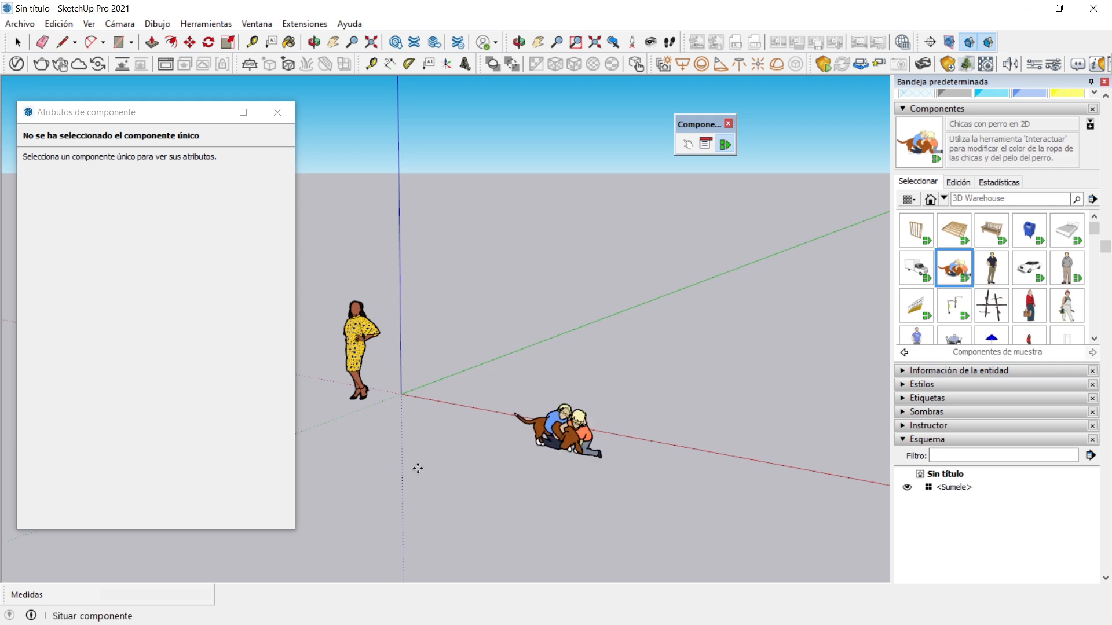
pyautogui.click(435, 387)
pyautogui.click(18, 43)
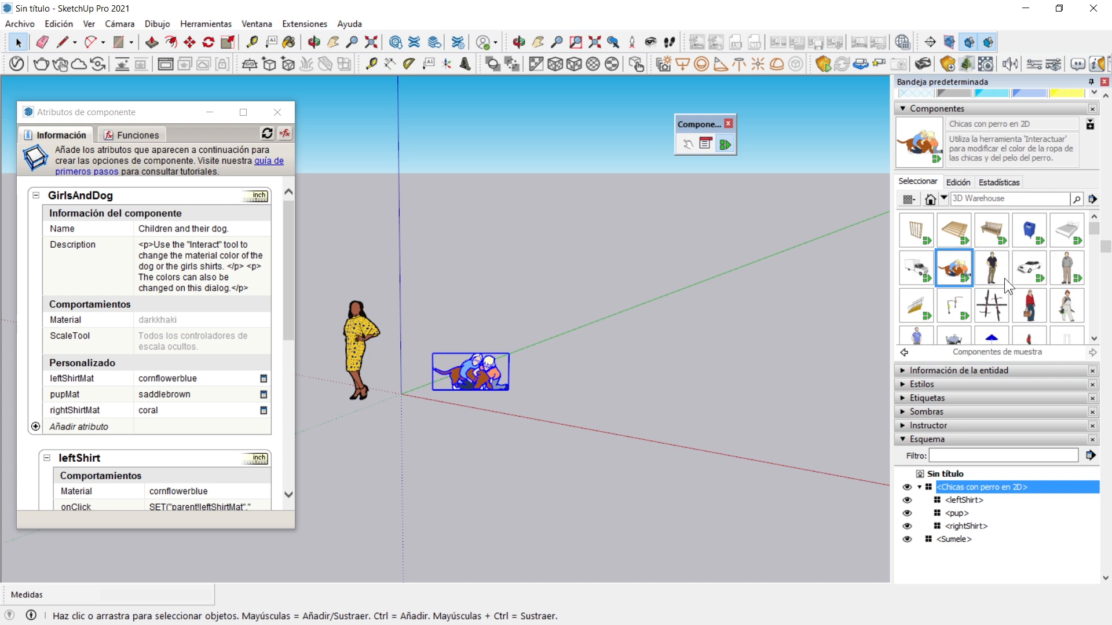
# Select the girls-with-dog component, examine its attributes and open its component options
pyautogui.click(431, 411)
pyautogui.scroll(3, 461, 368)
pyautogui.scroll(3, 461, 368)
pyautogui.click(464, 388)
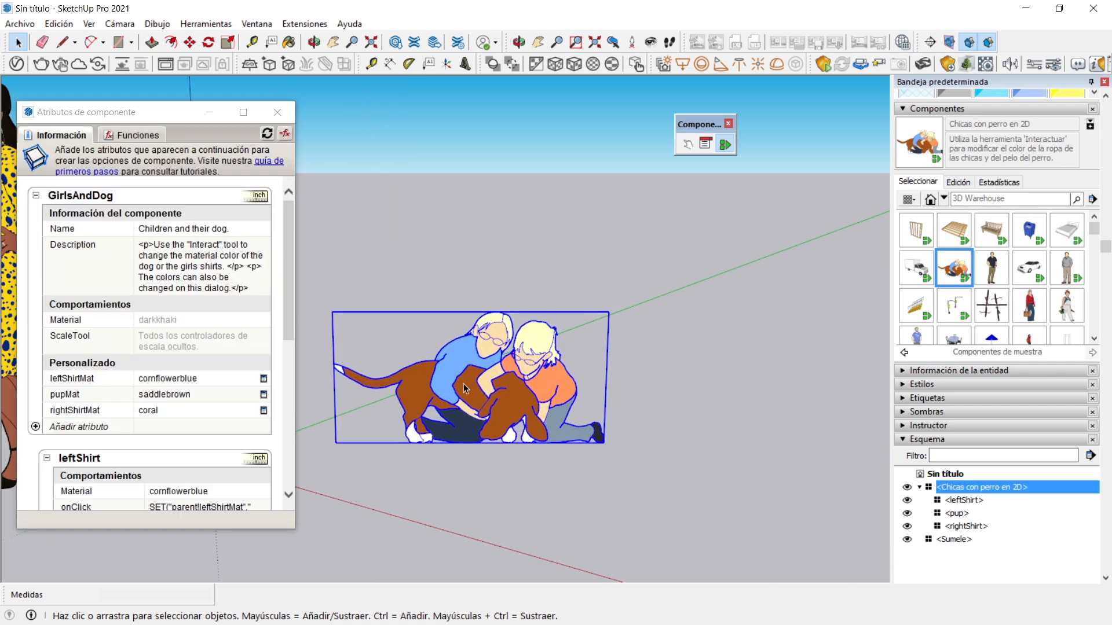
pyautogui.moveTo(287, 219); pyautogui.dragTo(307, 165)
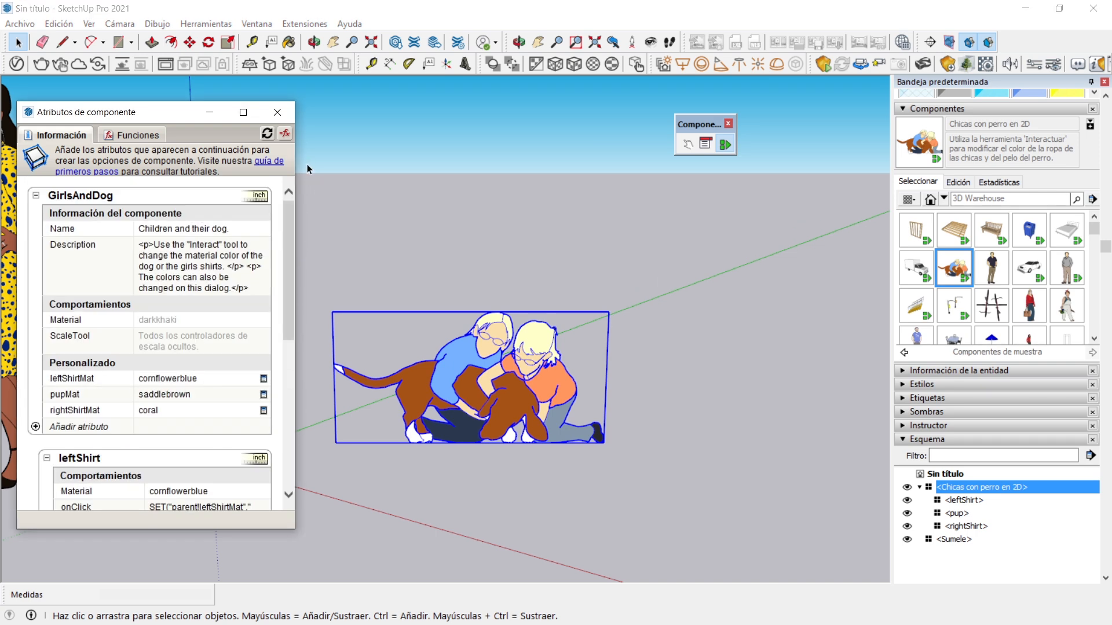
pyautogui.click(705, 144)
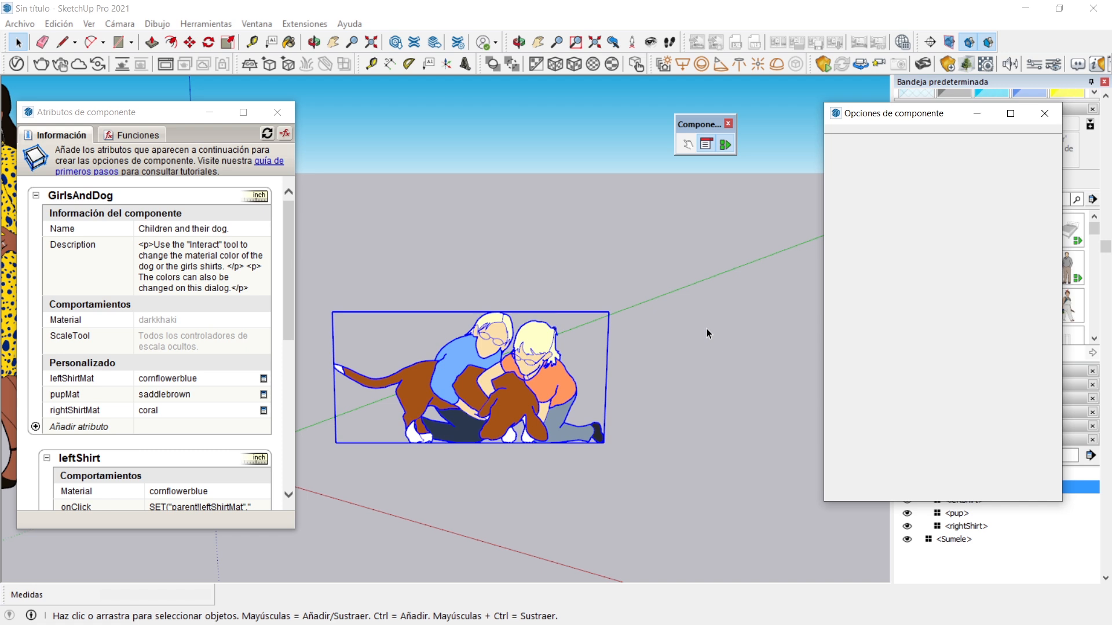
# Use the Interact tool to cycle the left girl's shirt colour until it is mistyrose
pyautogui.click(688, 144)
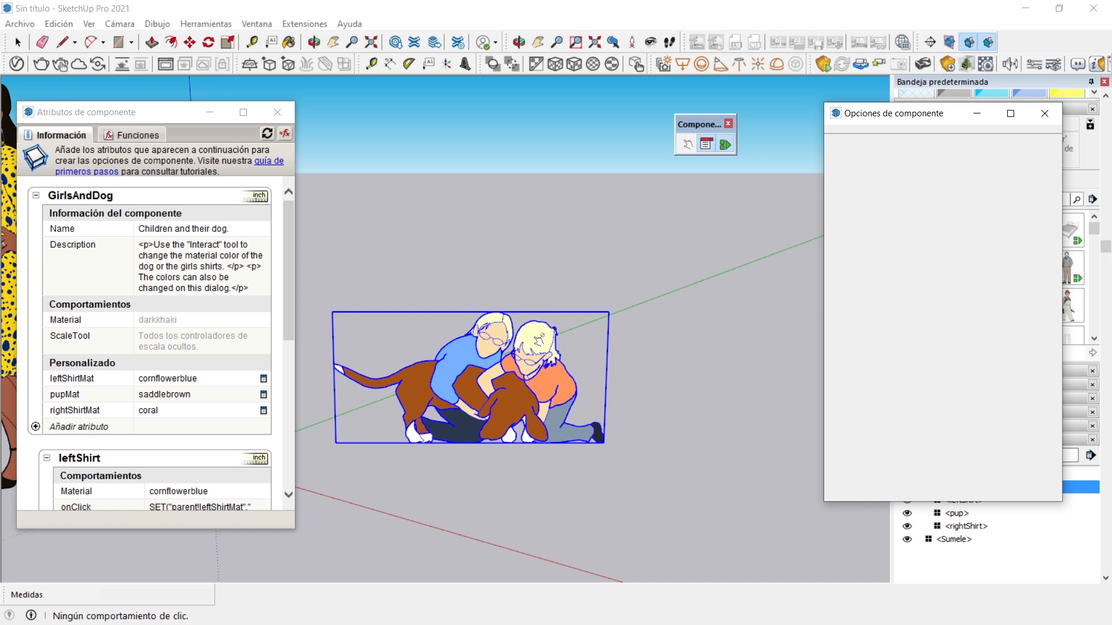
pyautogui.click(465, 353)
pyautogui.click(465, 353)
pyautogui.click(465, 354)
pyautogui.click(465, 355)
pyautogui.click(465, 353)
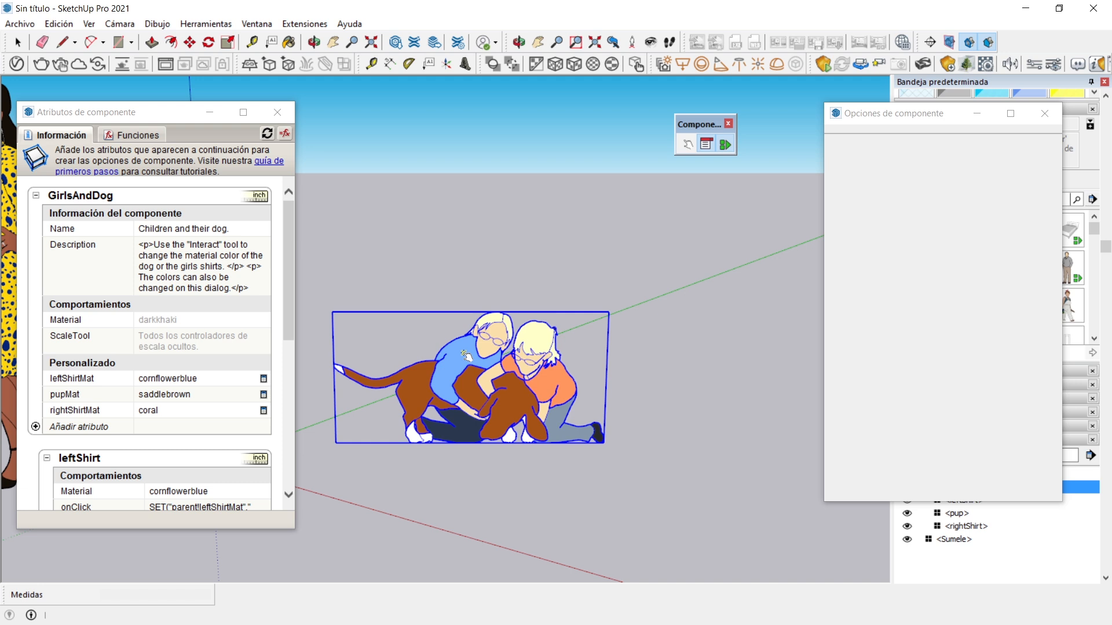
pyautogui.click(465, 354)
pyautogui.click(464, 357)
pyautogui.click(461, 362)
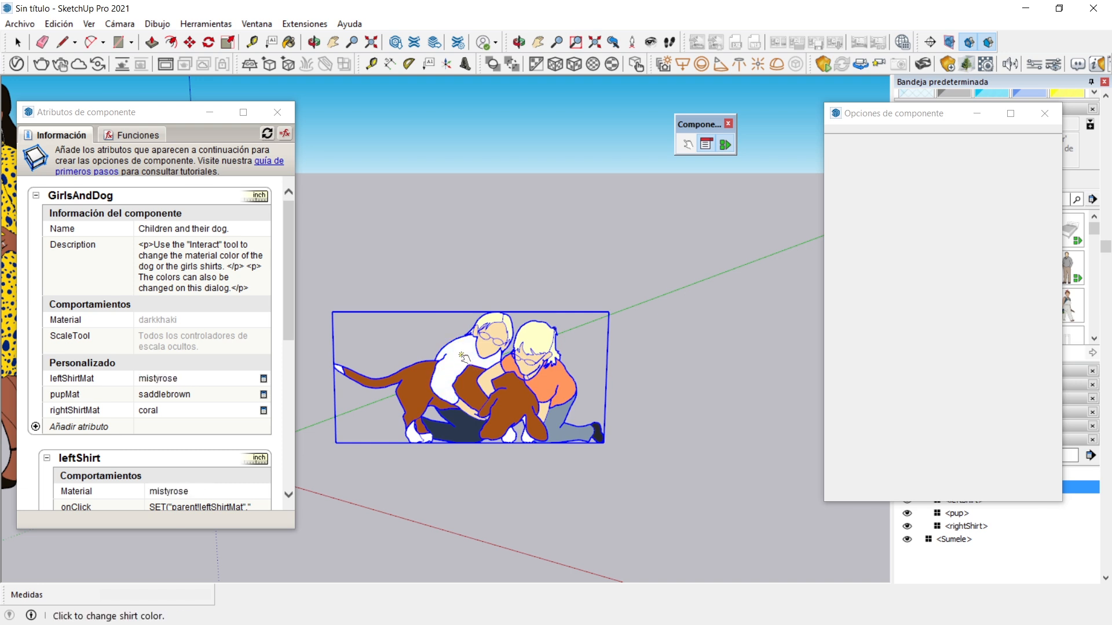
pyautogui.click(463, 357)
pyautogui.click(464, 356)
pyautogui.click(464, 356)
pyautogui.click(464, 356)
pyautogui.click(464, 356)
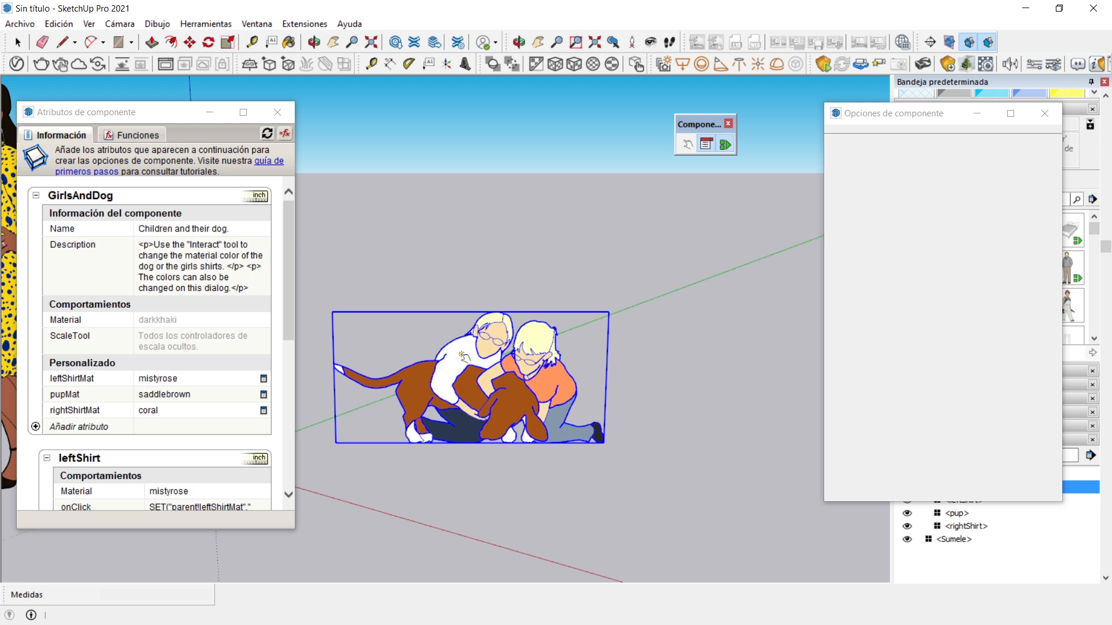
# Cycle the right girl's shirt colour with the Interact tool until it is mistyrose
pyautogui.click(550, 385)
pyautogui.click(551, 385)
pyautogui.click(551, 385)
pyautogui.click(551, 385)
pyautogui.click(551, 385)
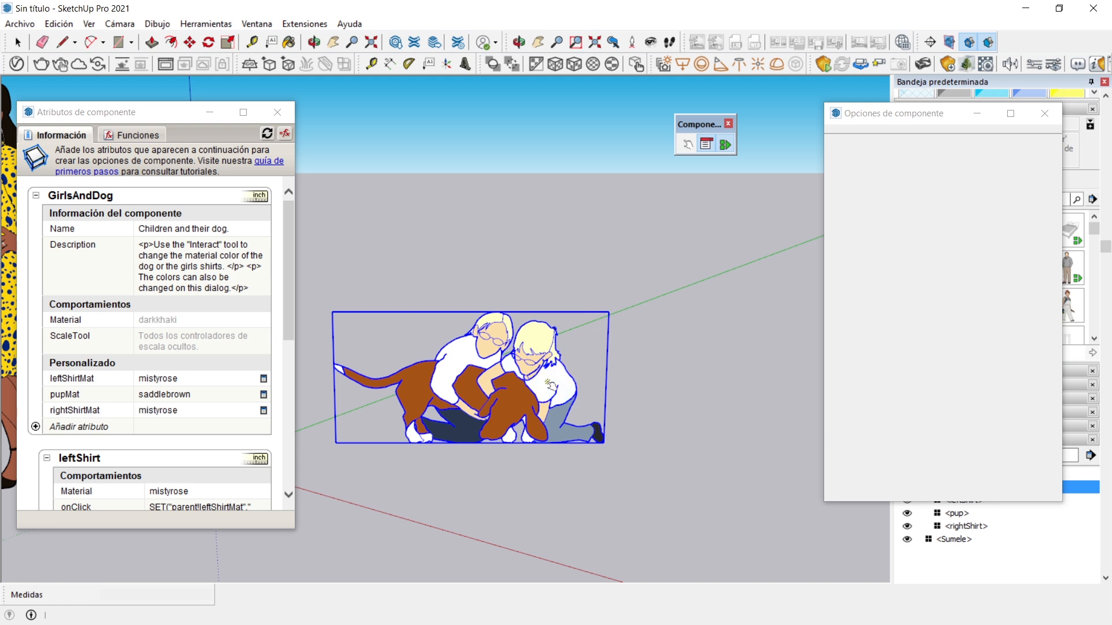
# Interact with the component to set the left shirt to cornflowerblue, the right shirt to darkkhaki and the dog to saddlebrown
pyautogui.click(511, 405)
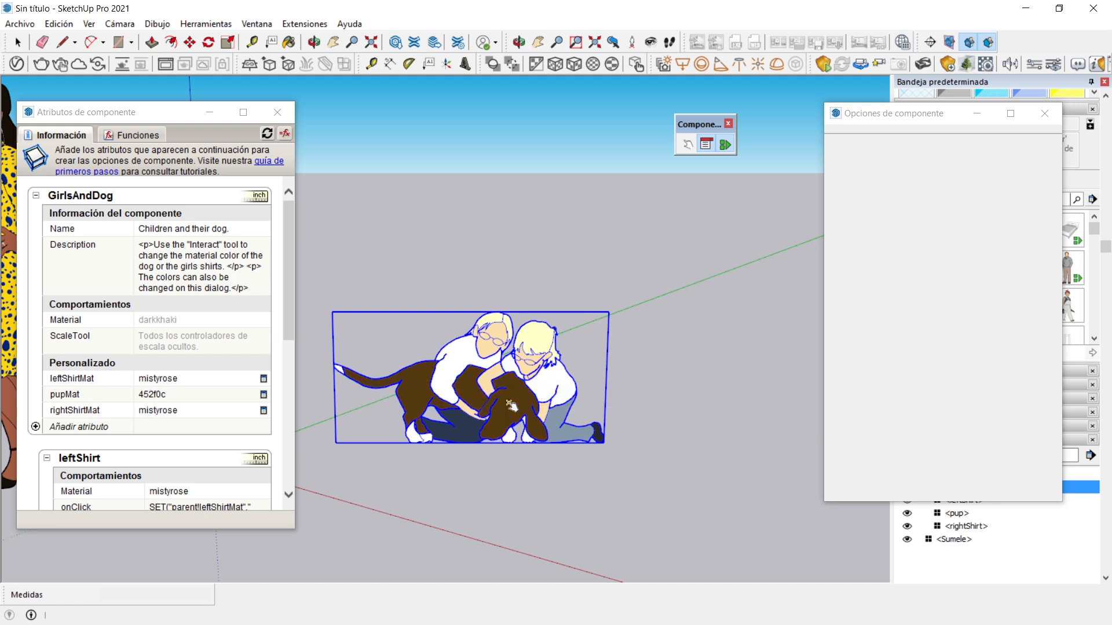
pyautogui.click(462, 367)
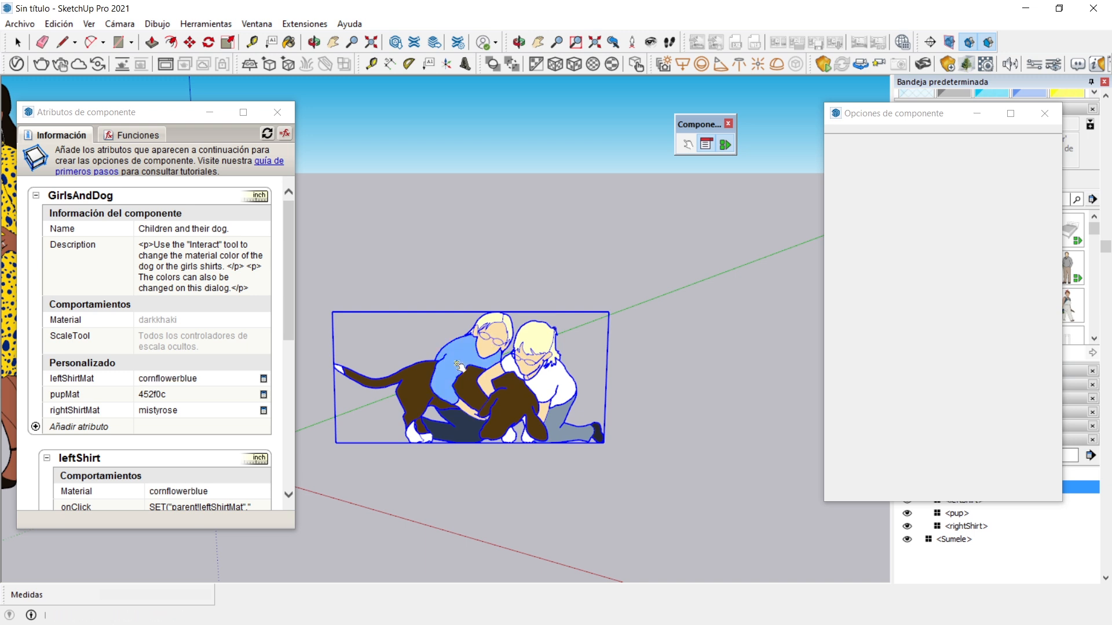
pyautogui.click(557, 378)
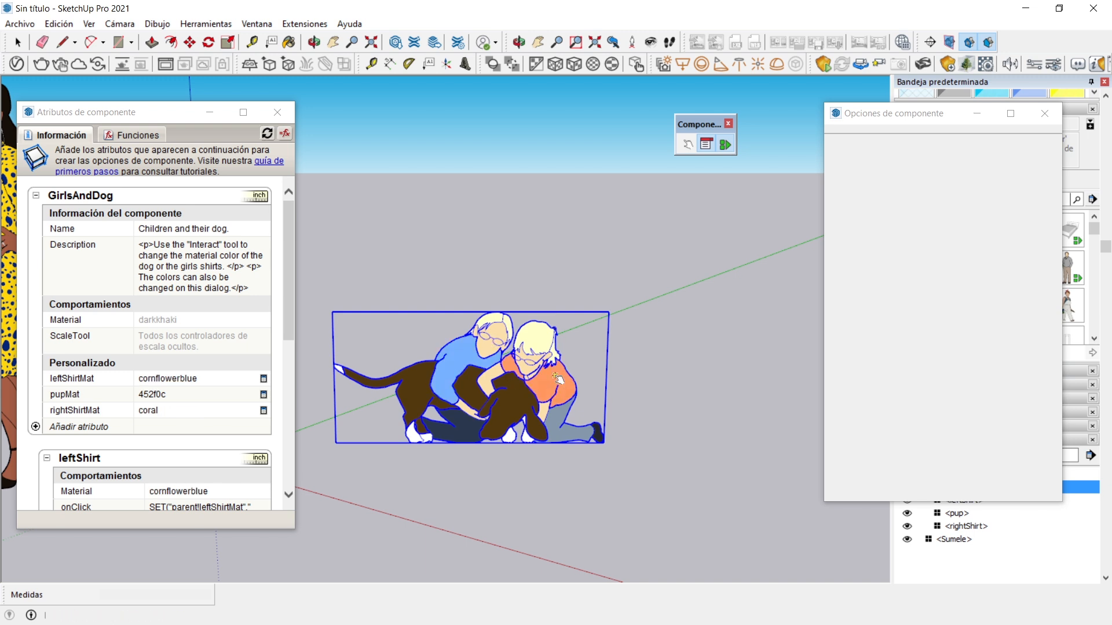
pyautogui.click(557, 378)
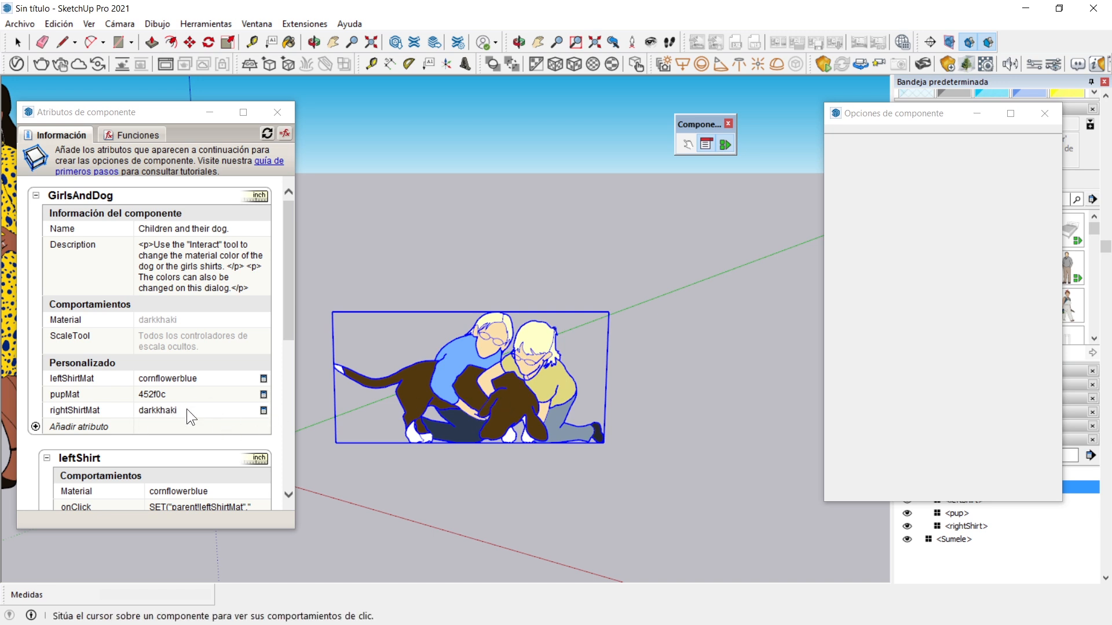
pyautogui.click(513, 401)
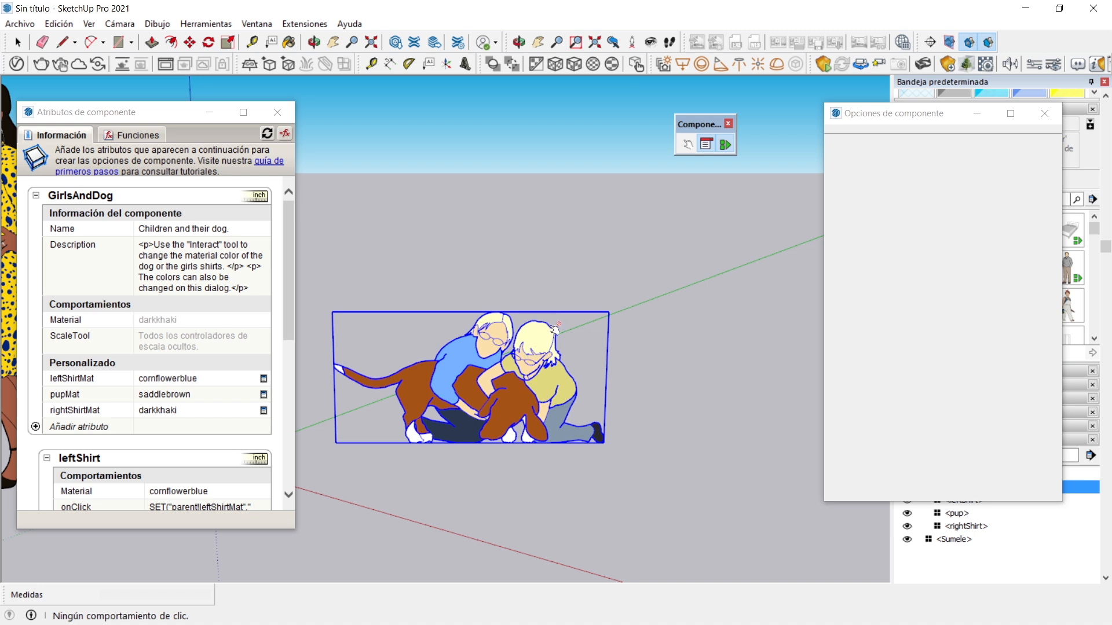
# Close the component options and return to the Select tool
pyautogui.click(685, 145)
pyautogui.click(1045, 113)
pyautogui.click(17, 42)
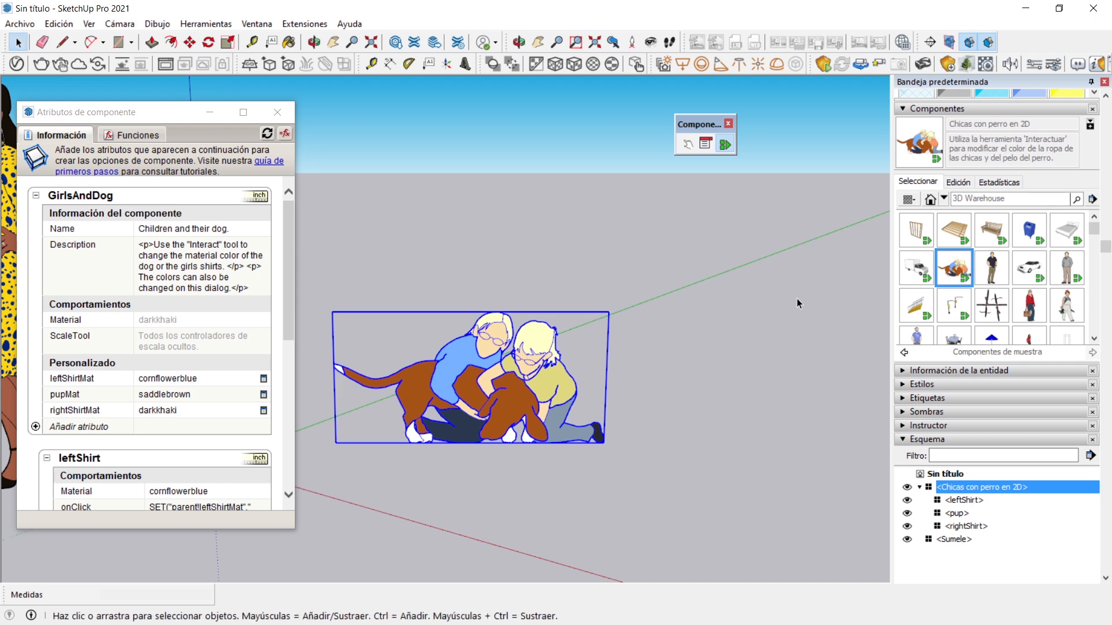
pyautogui.scroll(-3, 799, 313)
pyautogui.moveTo(733, 338); pyautogui.dragTo(432, 387, button='middle')
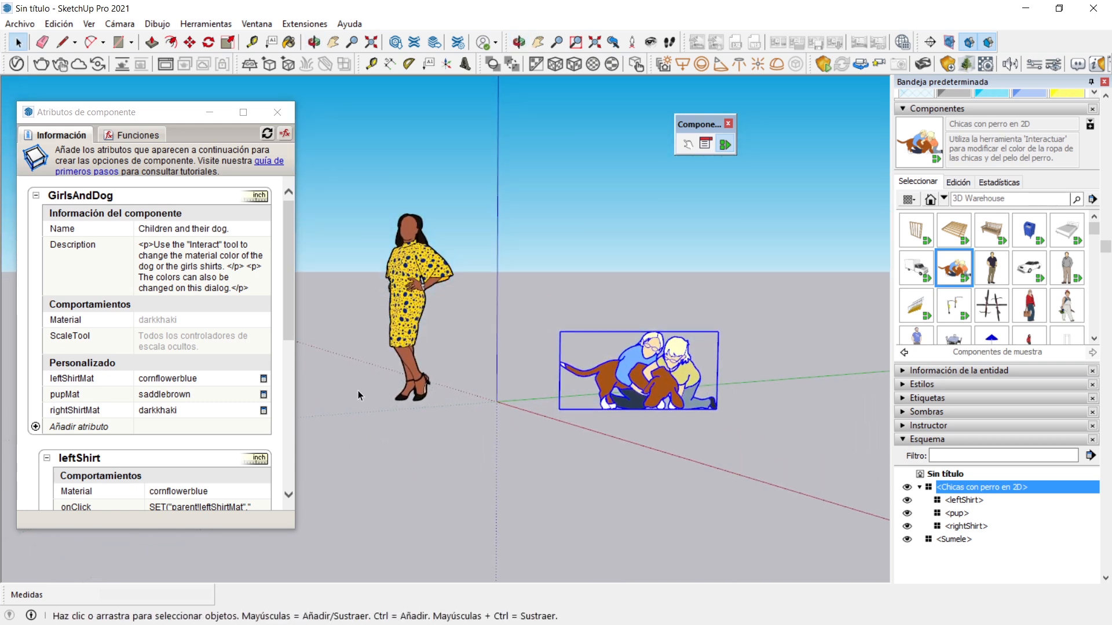
# Place the sample component Armazón de pared on the ground near the origin
pyautogui.click(930, 198)
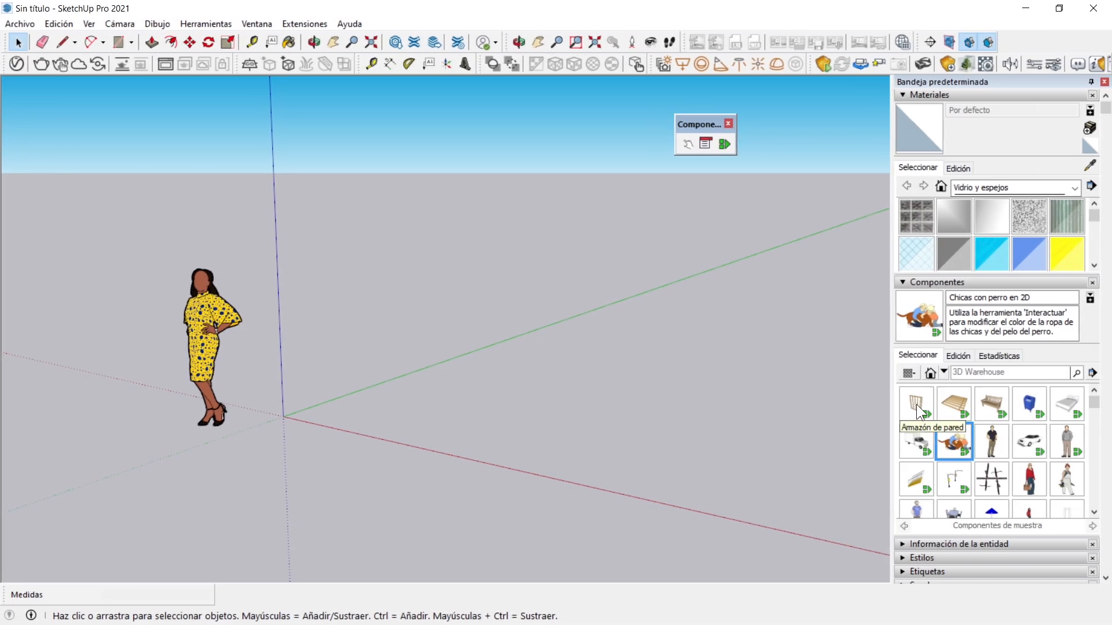
pyautogui.click(916, 404)
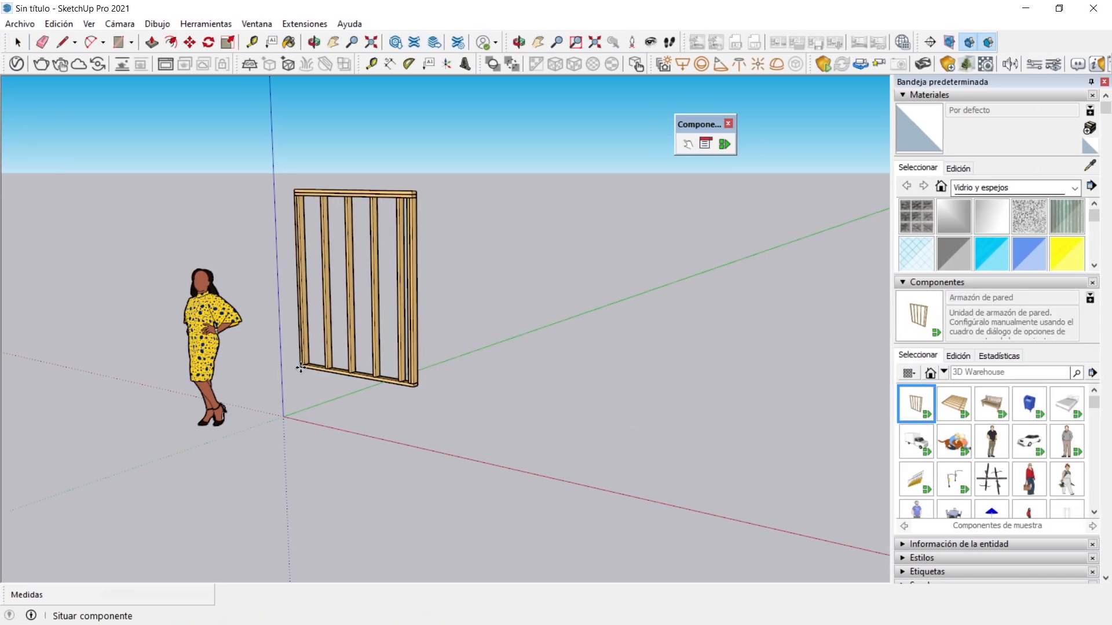
pyautogui.click(300, 397)
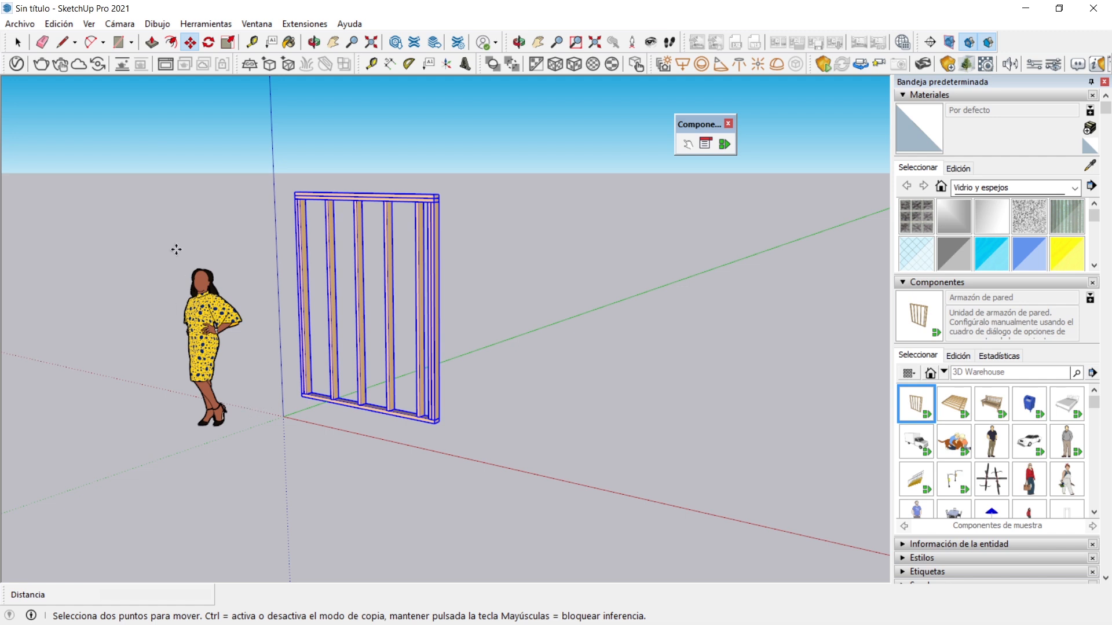
pyautogui.press('space')
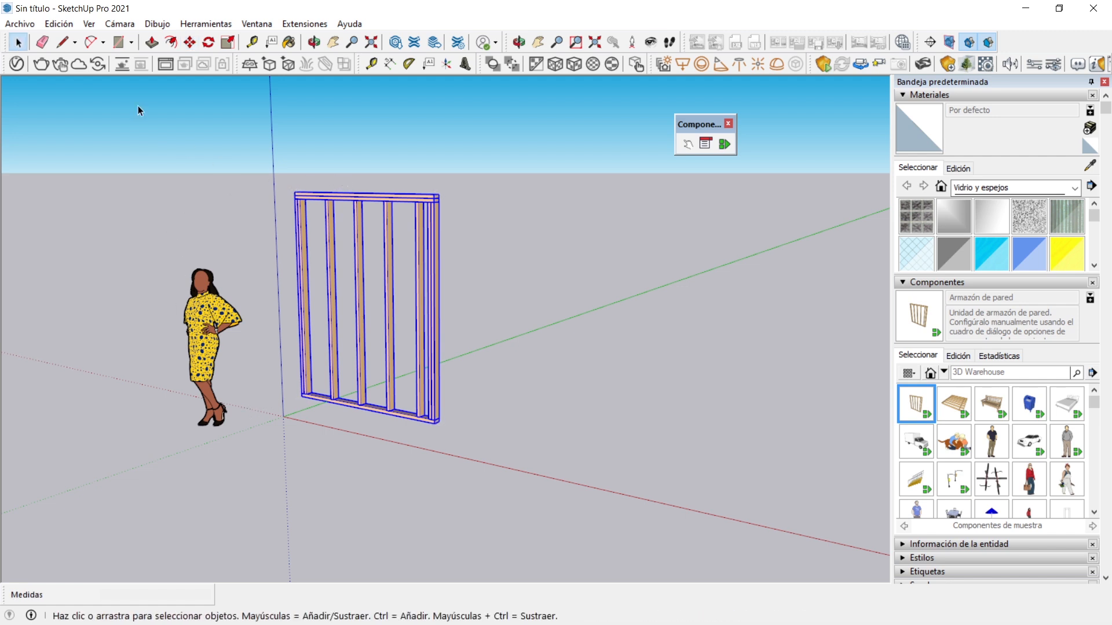
# Open the wall frame's component options and set both its length and its height to 2.5 m
pyautogui.click(705, 143)
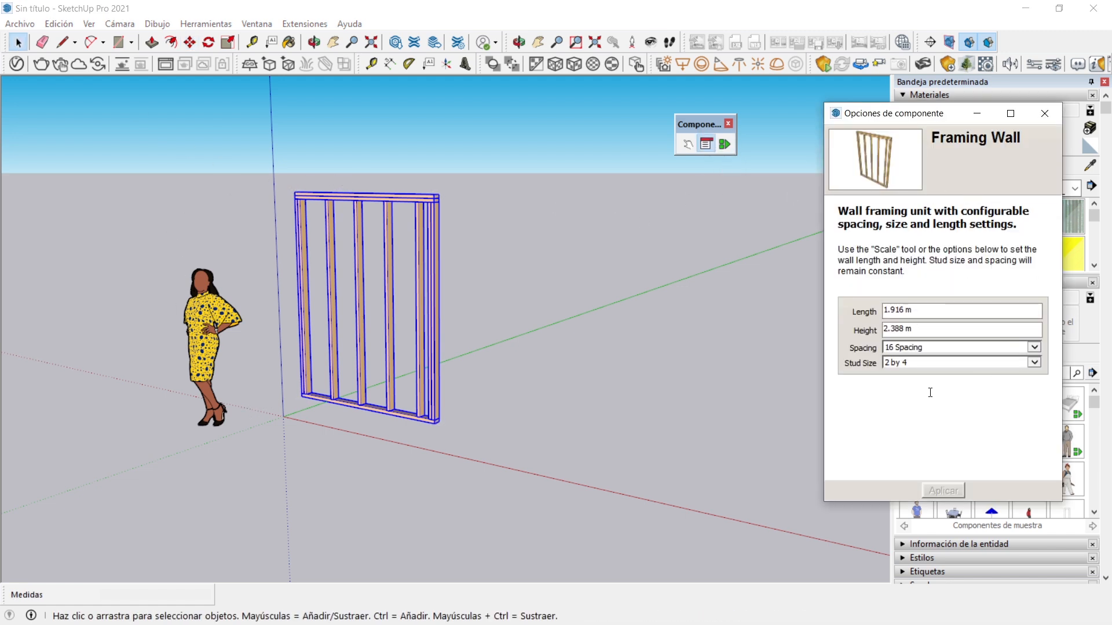
pyautogui.moveTo(922, 116); pyautogui.dragTo(873, 114)
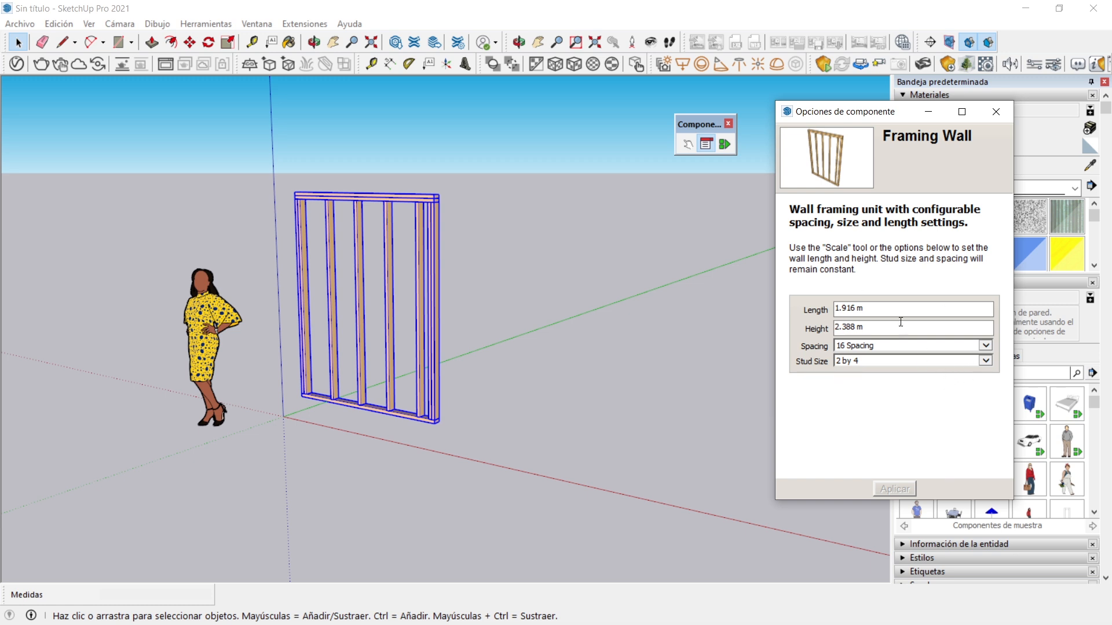
pyautogui.moveTo(891, 307); pyautogui.dragTo(789, 302)
pyautogui.write('2.5')
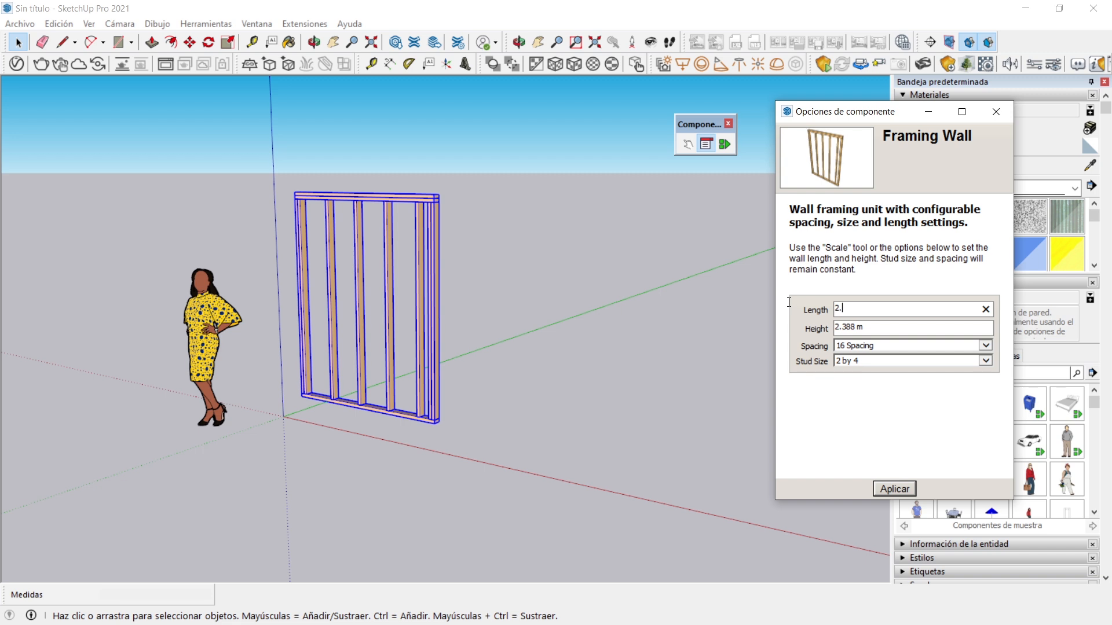
pyautogui.press('Return')
pyautogui.moveTo(885, 323); pyautogui.dragTo(798, 321)
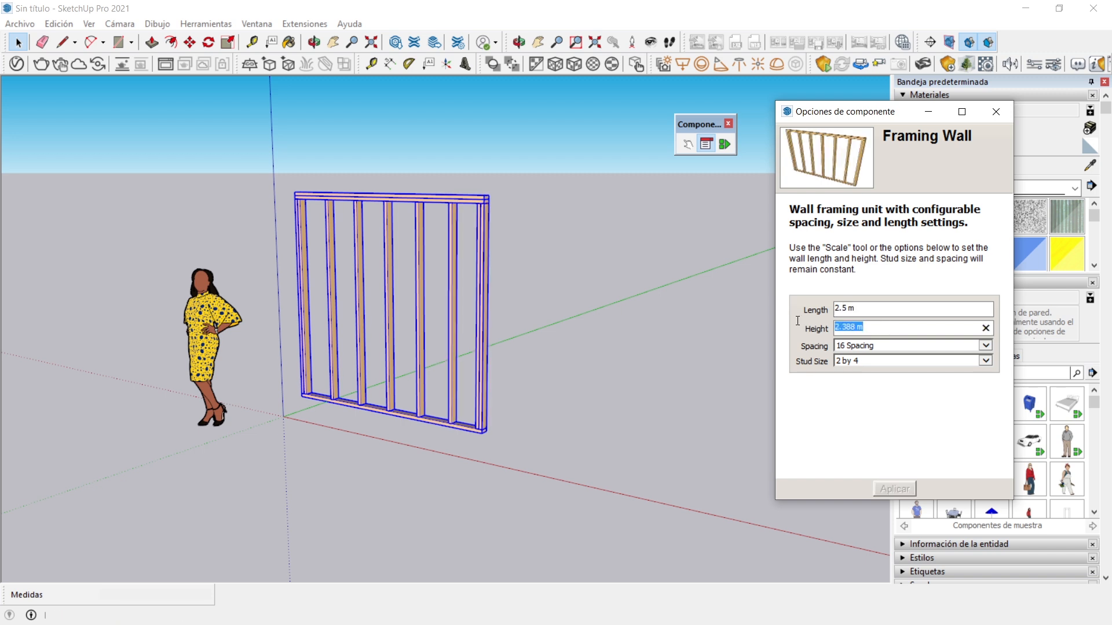
pyautogui.write('2.5')
pyautogui.press('Return')
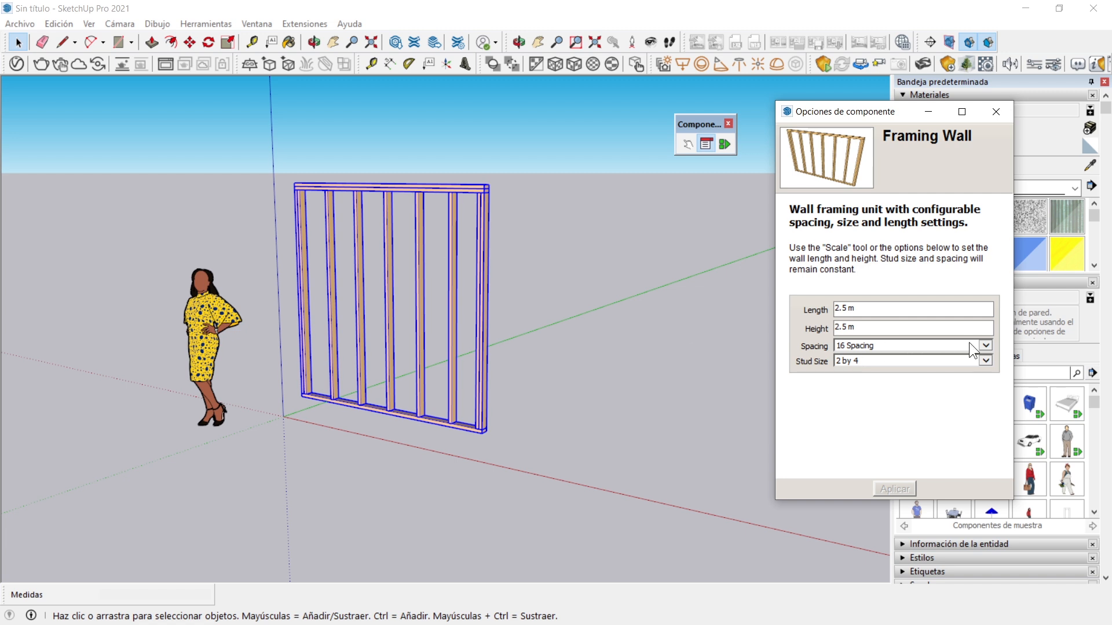
# Set the wall frame's spacing to 24 Spacing and its stud size to 2 by 6, applying both options
pyautogui.click(985, 345)
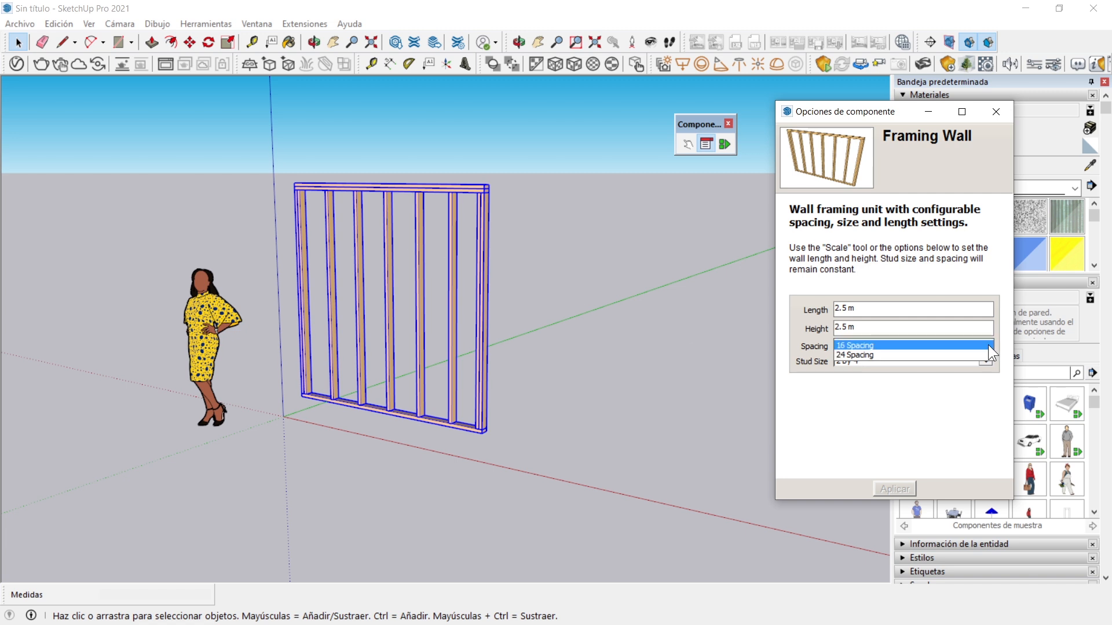
pyautogui.click(903, 355)
pyautogui.click(891, 489)
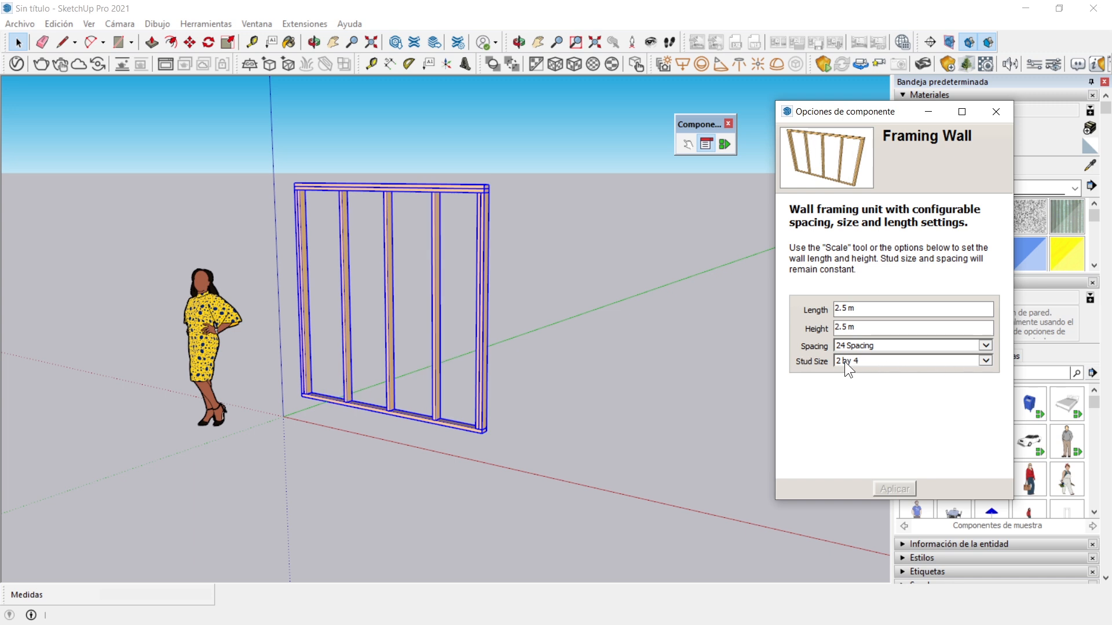
pyautogui.click(986, 360)
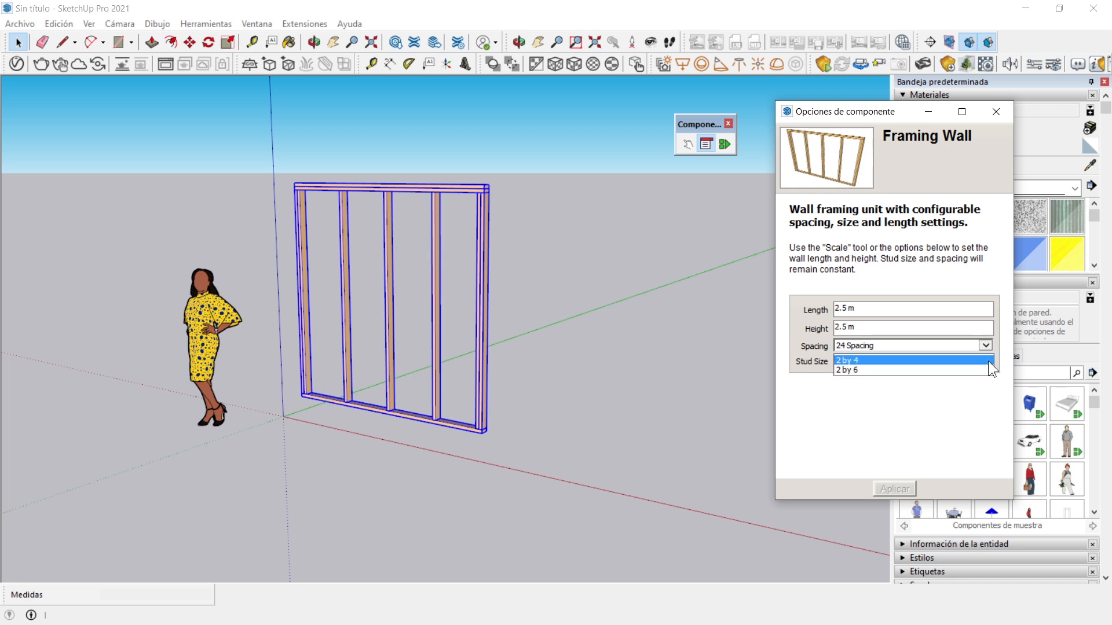
pyautogui.click(866, 371)
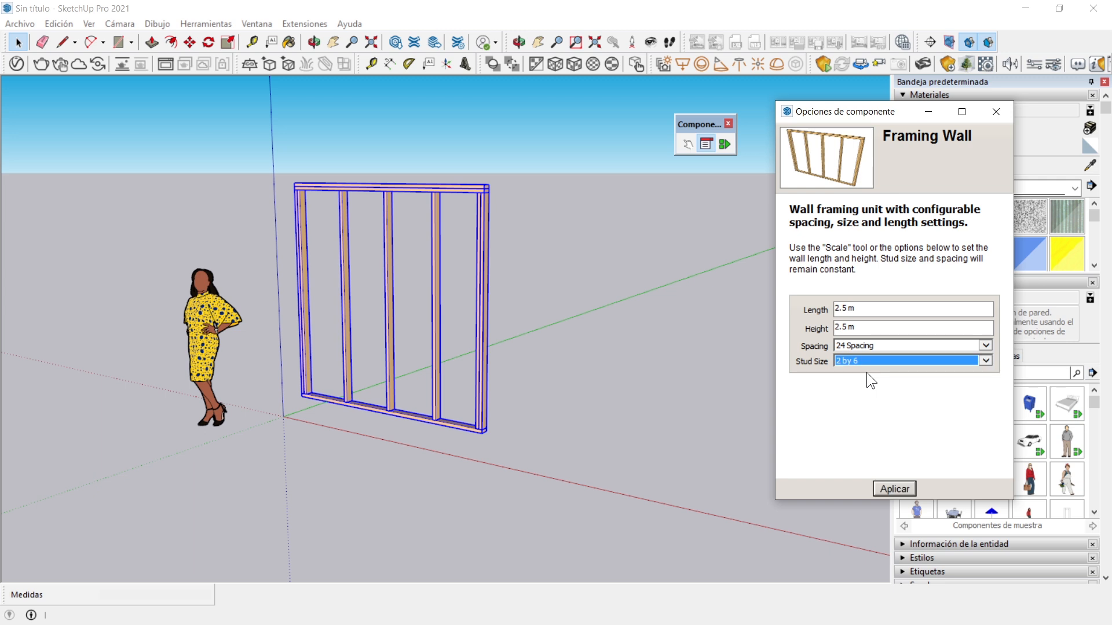
pyautogui.click(897, 488)
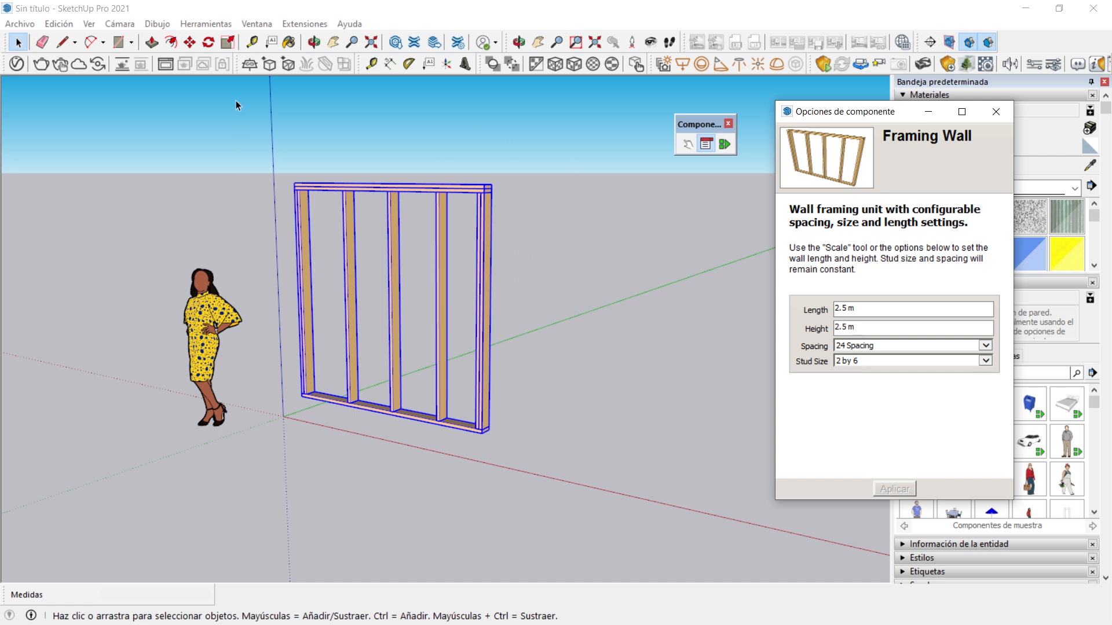
# Scale the wall frame by 2.00 along the red axis and by about 1.23 upward along the blue axis
pyautogui.click(228, 43)
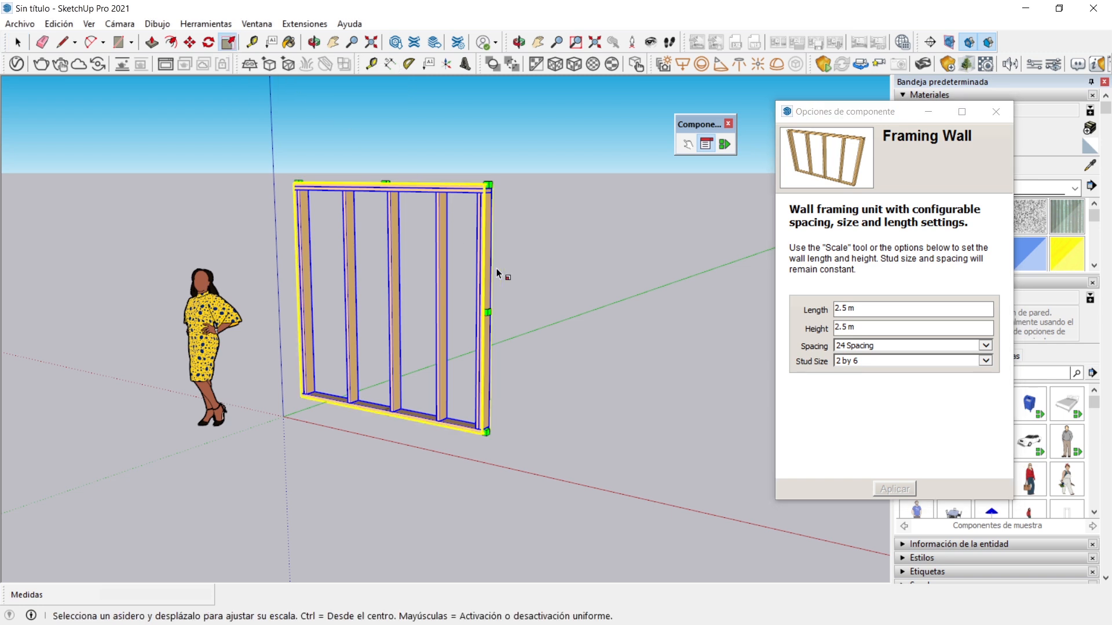
pyautogui.moveTo(489, 313); pyautogui.dragTo(749, 372)
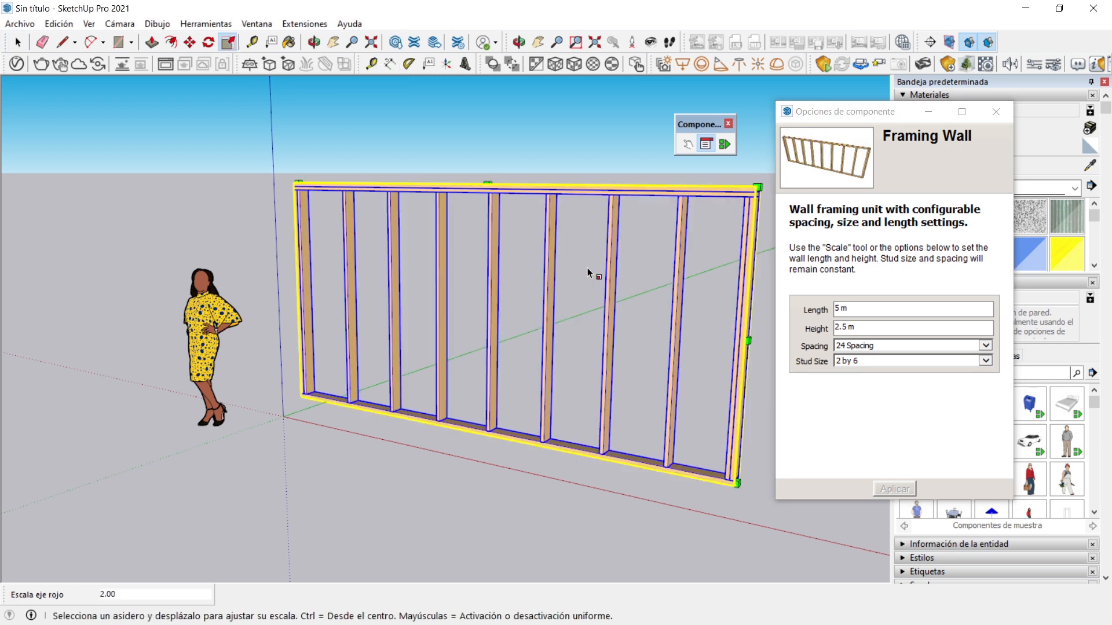
pyautogui.moveTo(488, 183); pyautogui.dragTo(488, 120)
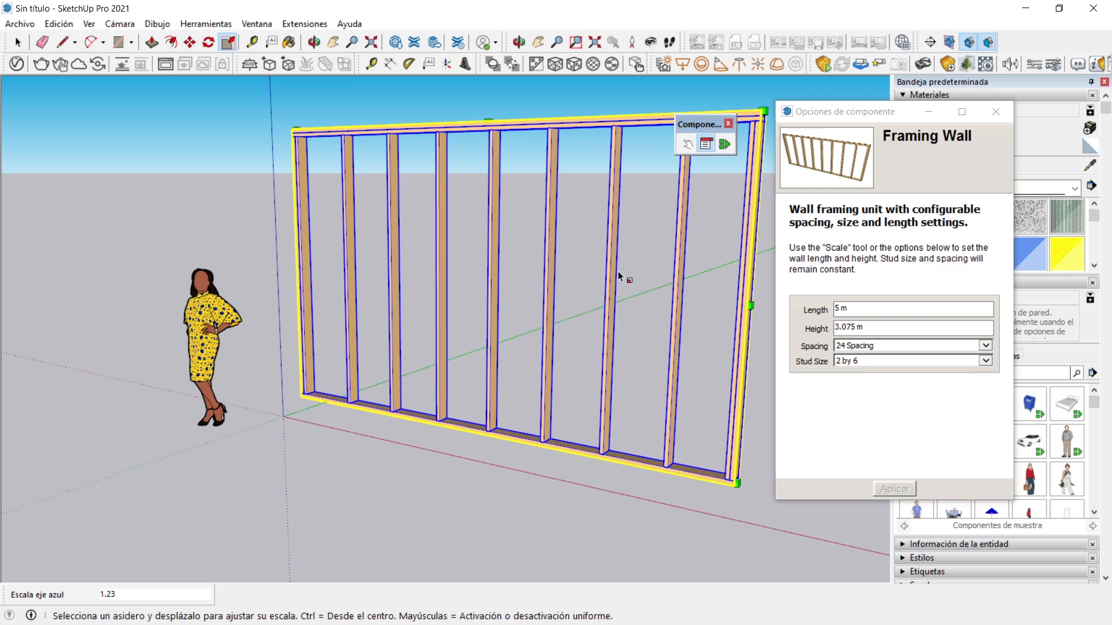
# Open the wall frame's component attributes in a taller window and return to the Select tool
pyautogui.click(724, 144)
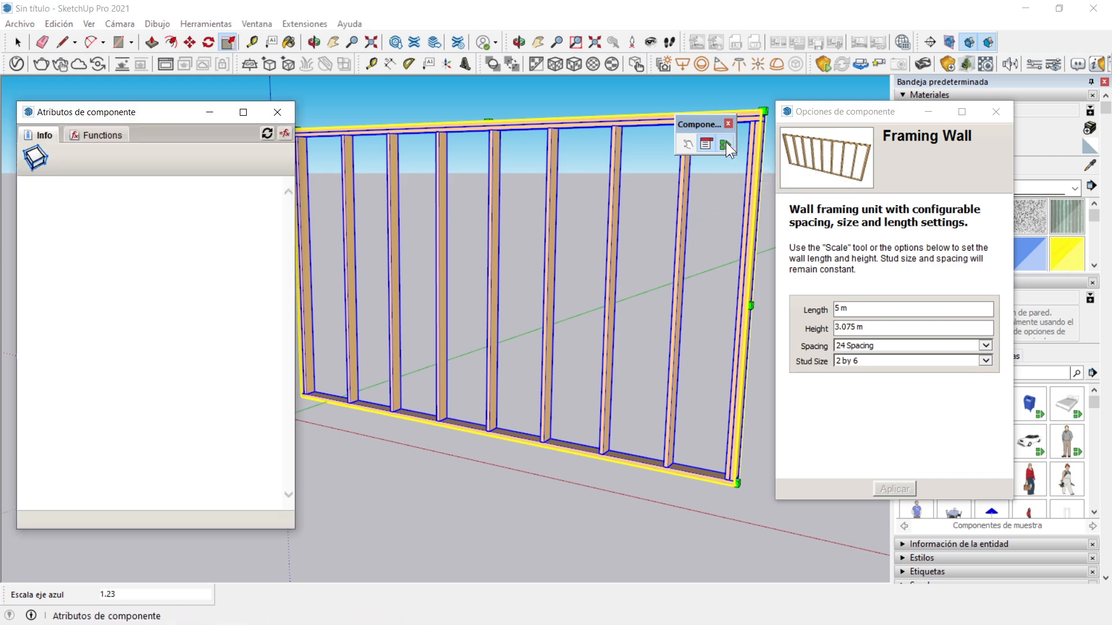
pyautogui.moveTo(125, 114); pyautogui.dragTo(122, 85)
pyautogui.moveTo(187, 501); pyautogui.dragTo(184, 569)
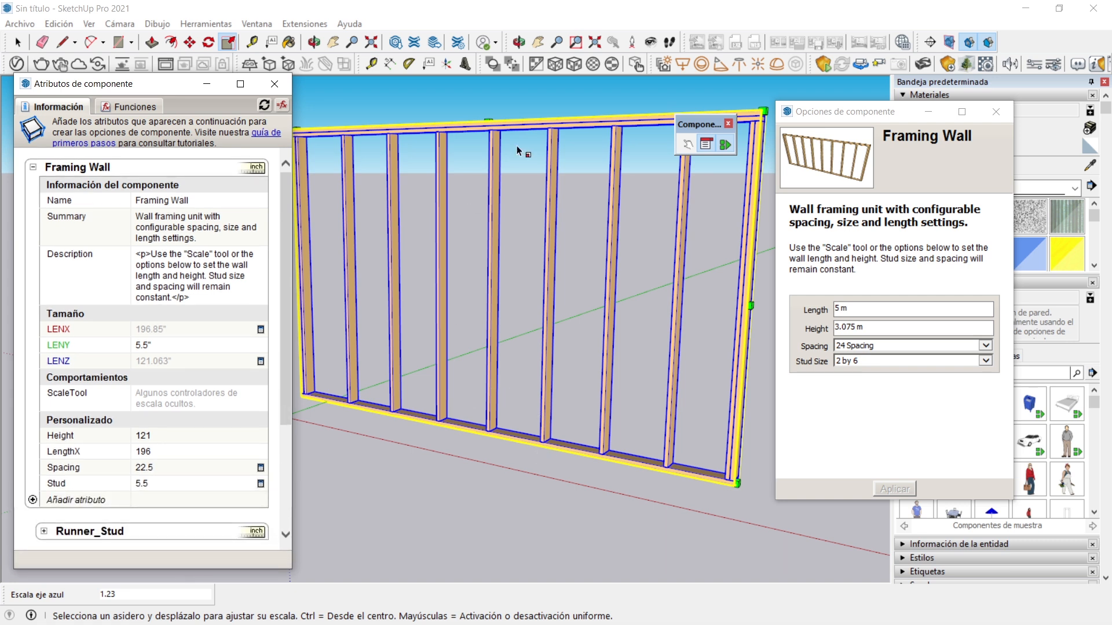
pyautogui.click(19, 44)
pyautogui.scroll(-2, 530, 360)
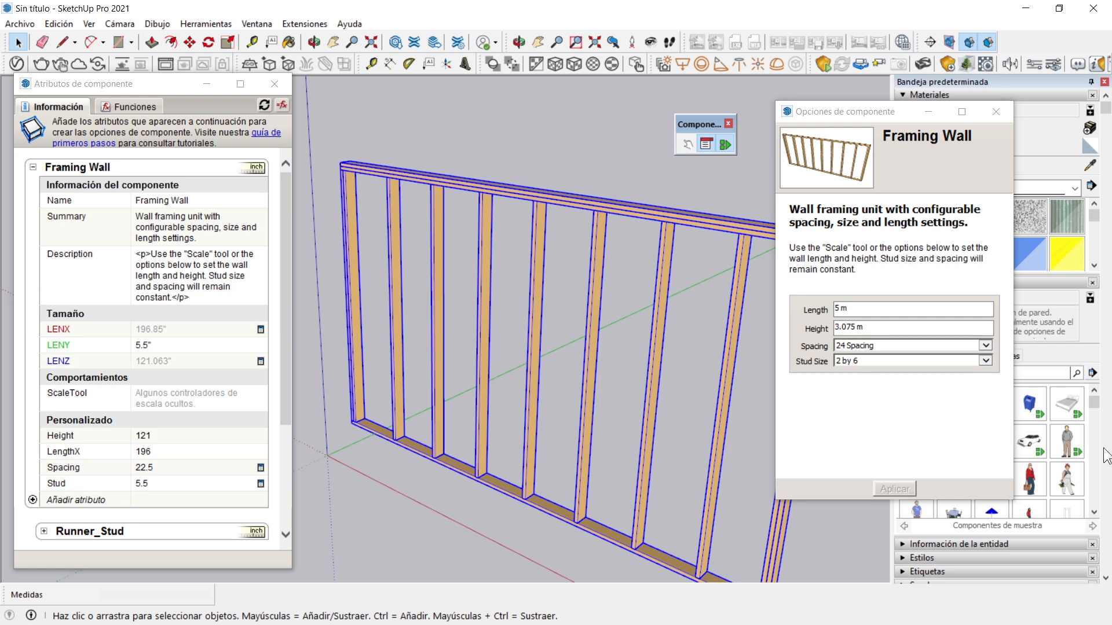
# Close the component options and switch the component attributes to show formulas instead of values
pyautogui.click(995, 112)
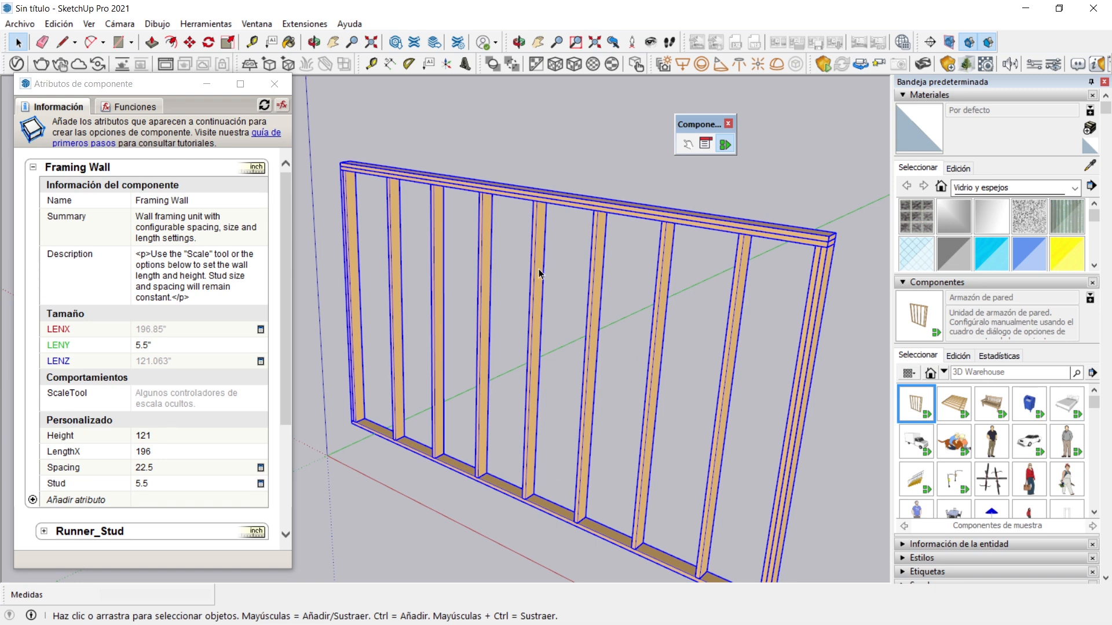
pyautogui.scroll(-3, 533, 277)
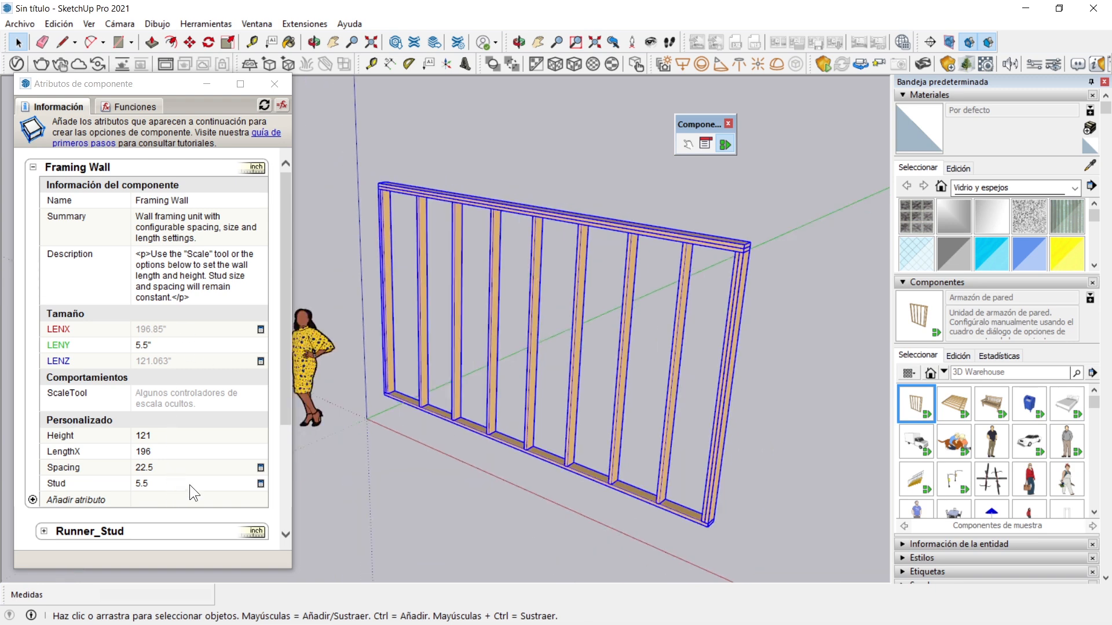
pyautogui.click(283, 113)
pyautogui.click(283, 107)
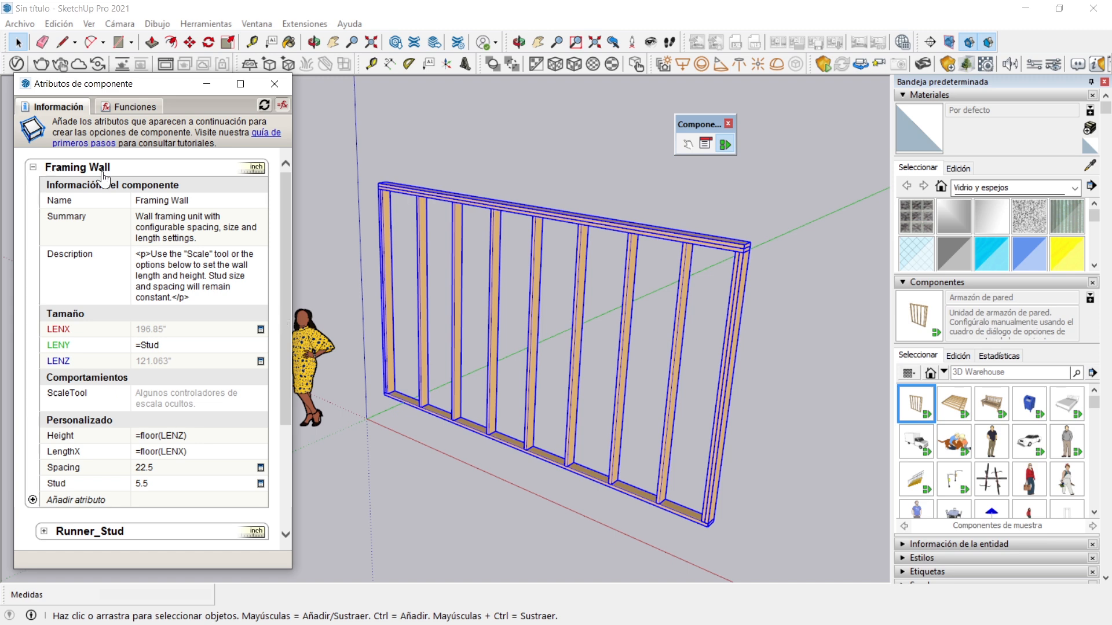
# Expand Runner_Stud and examine its position and size formulas alongside the Framing Wall attributes they refer to
pyautogui.scroll(-3, 270, 381)
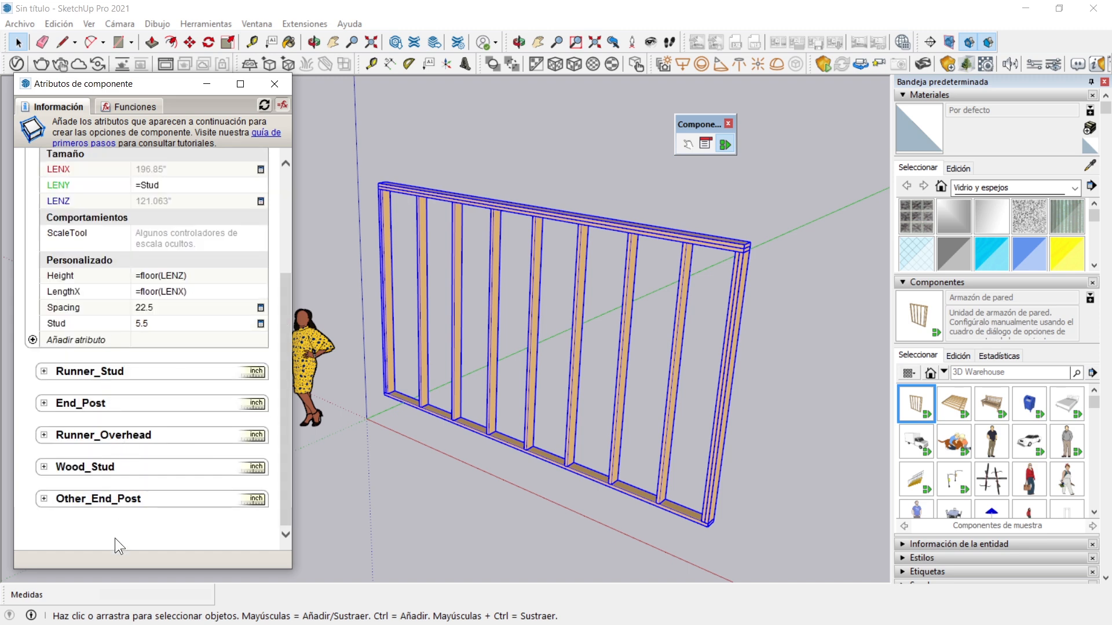
pyautogui.click(44, 371)
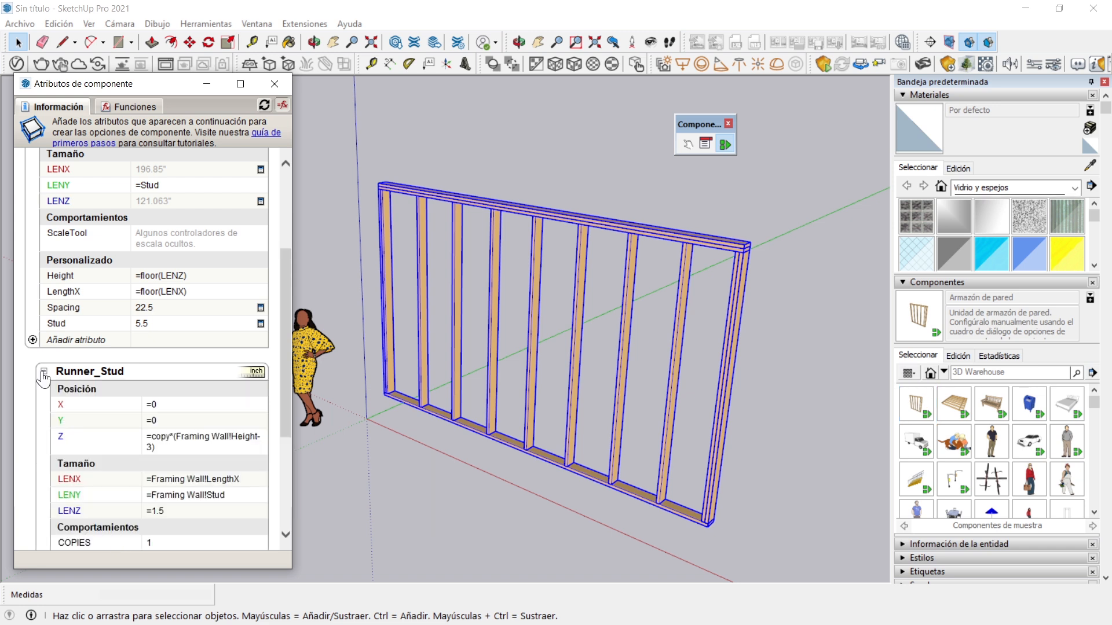
pyautogui.scroll(-3, 148, 374)
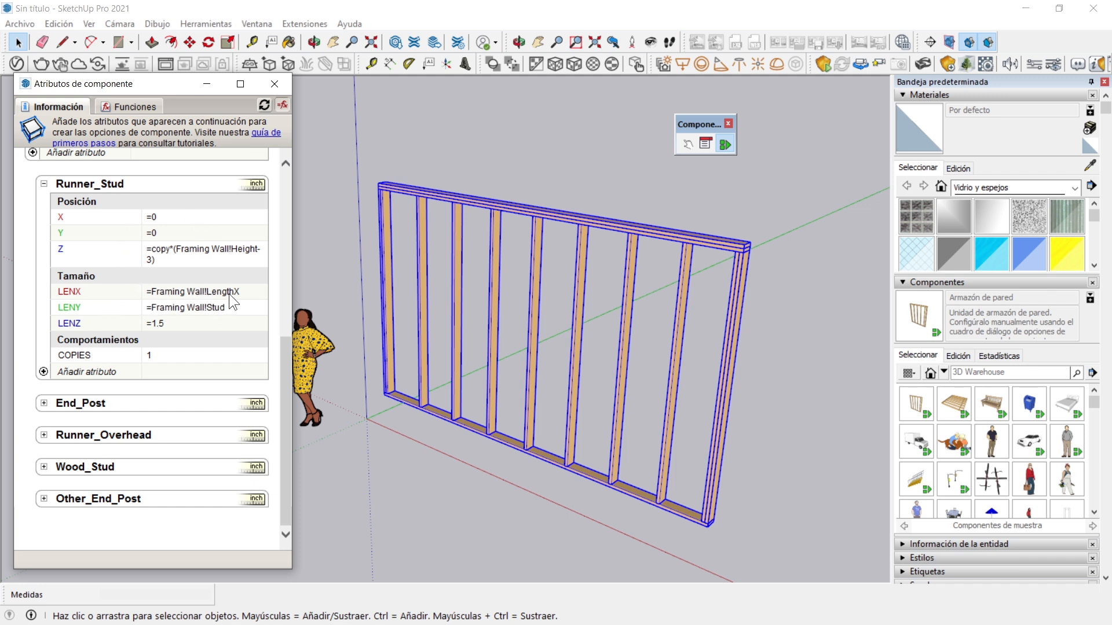
pyautogui.scroll(3, 245, 293)
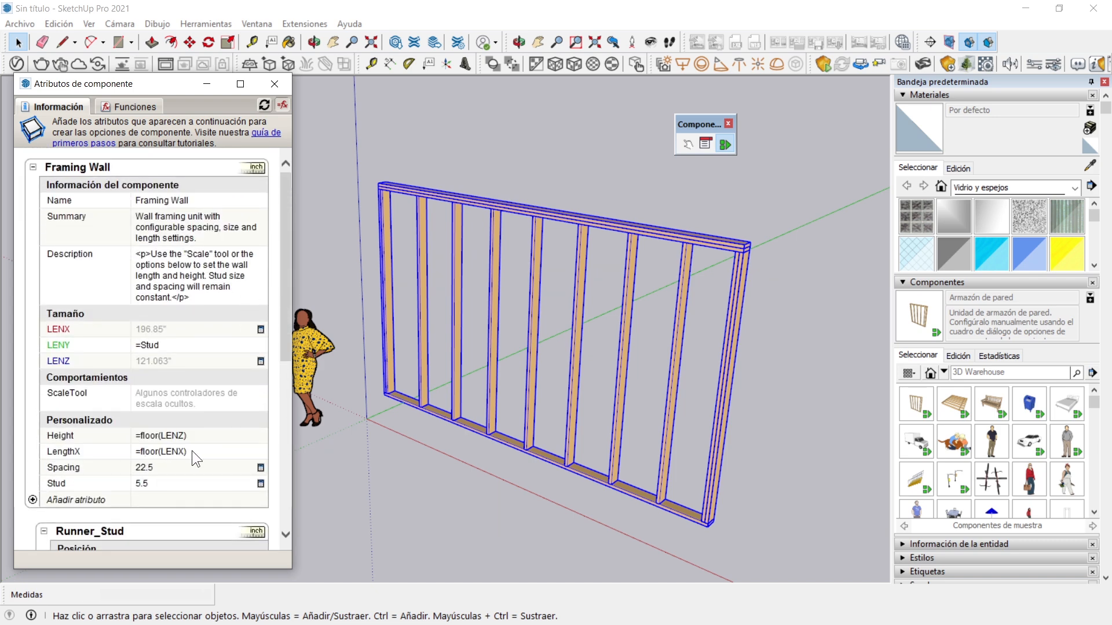
pyautogui.scroll(-5, 192, 451)
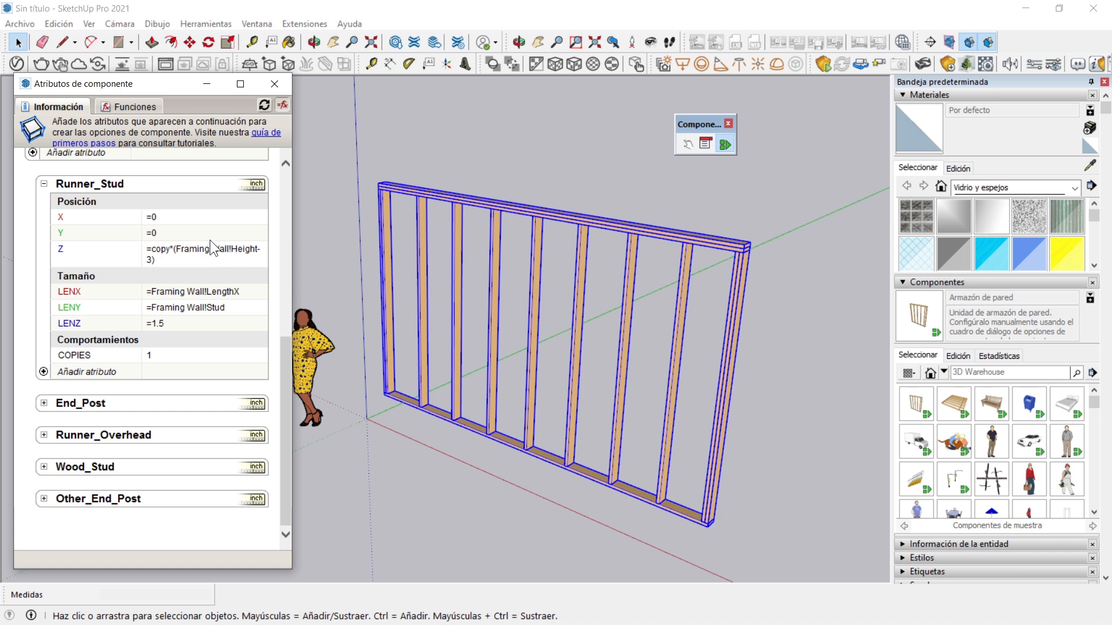
# Rename the Framing Wall object as Armazon de Pared in the component attributes
pyautogui.moveTo(291, 354); pyautogui.dragTo(289, 181)
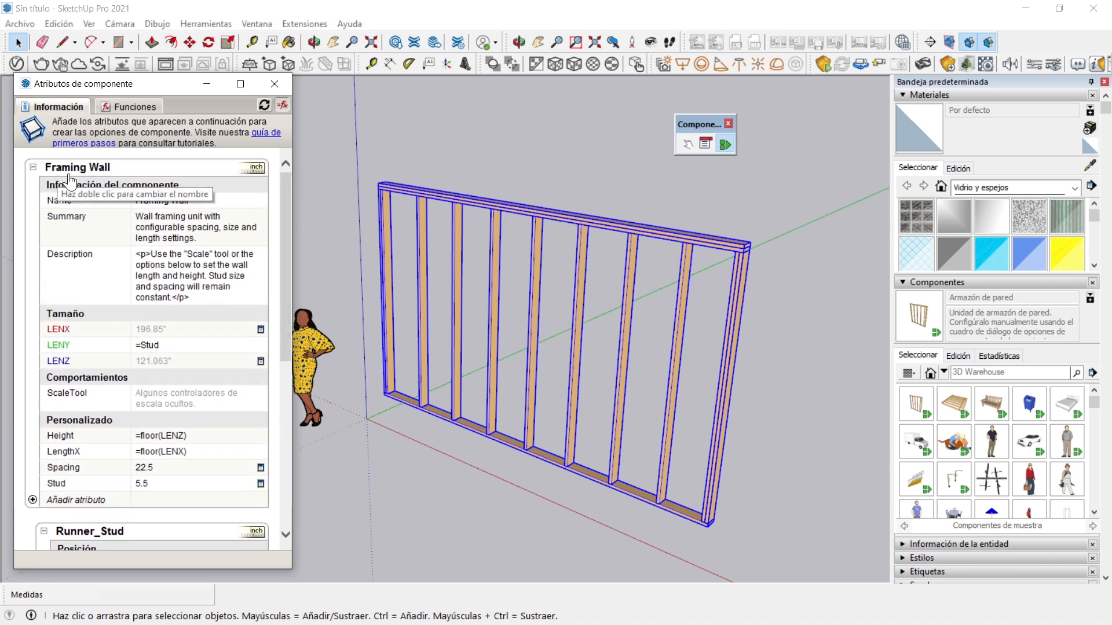
pyautogui.doubleClick(100, 168)
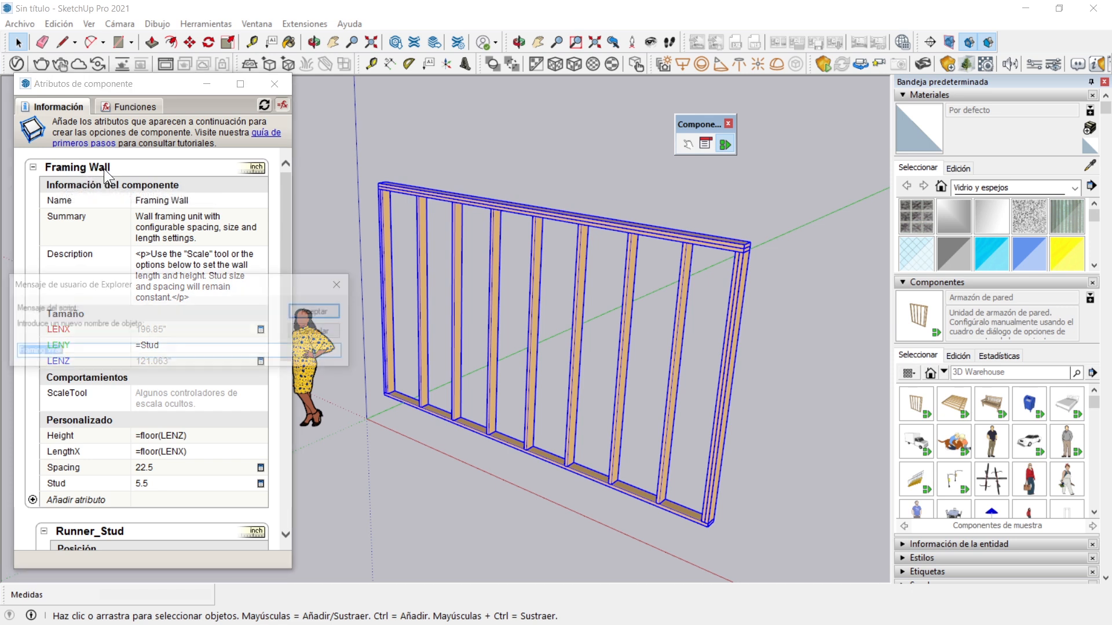
pyautogui.write('A')
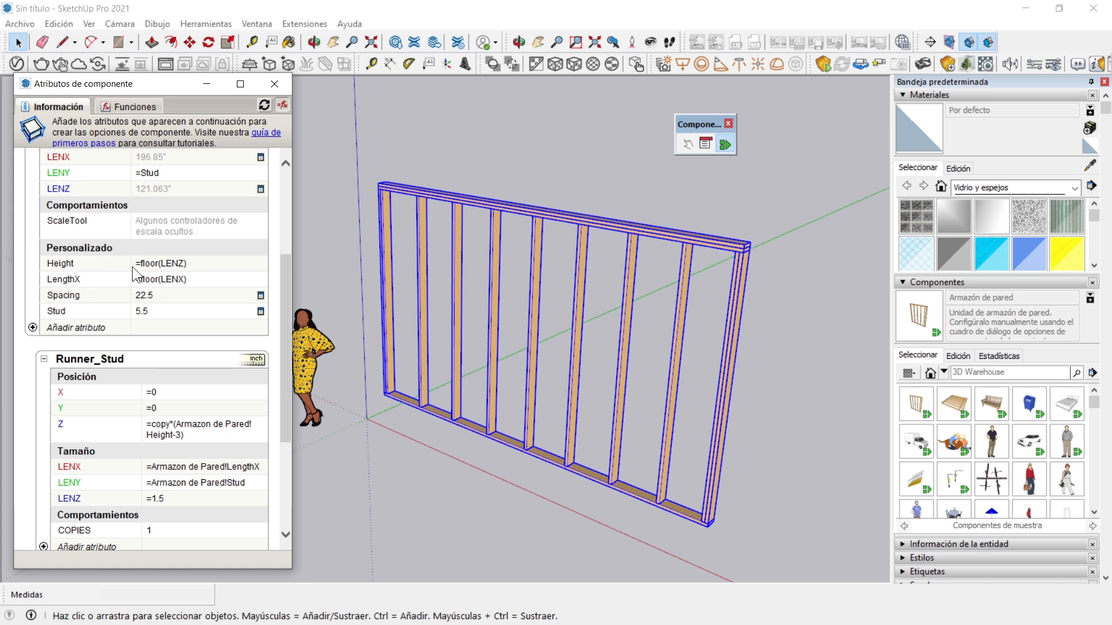
# Rename the wall frame's custom attributes Height as Alto and LengthX as LargoX
pyautogui.click(82, 264)
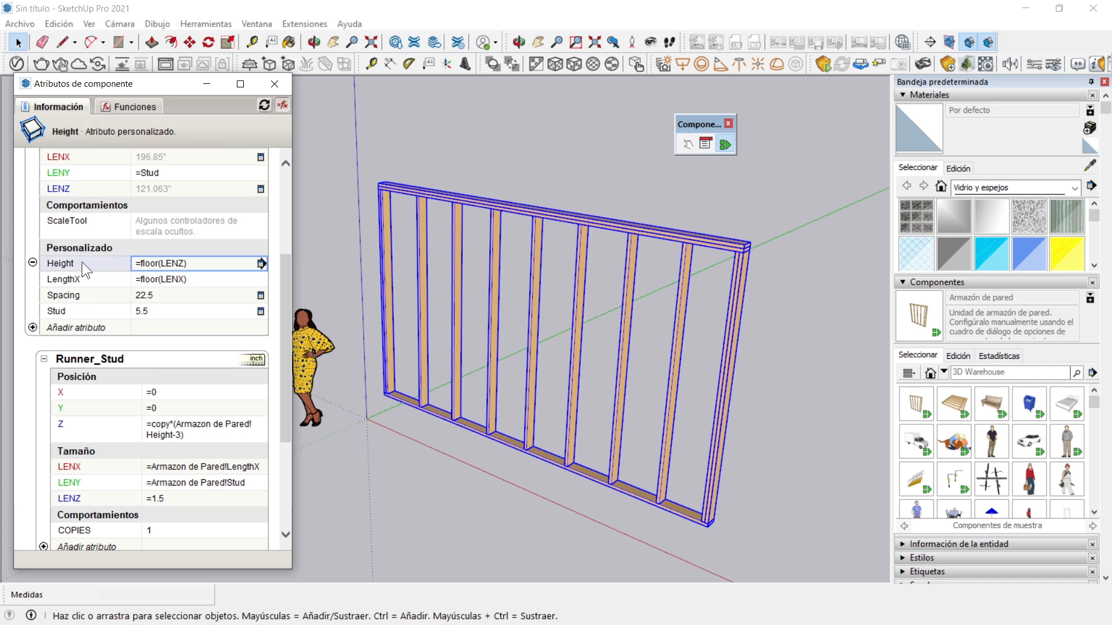
pyautogui.press('BackSpace')
pyautogui.write('Alto')
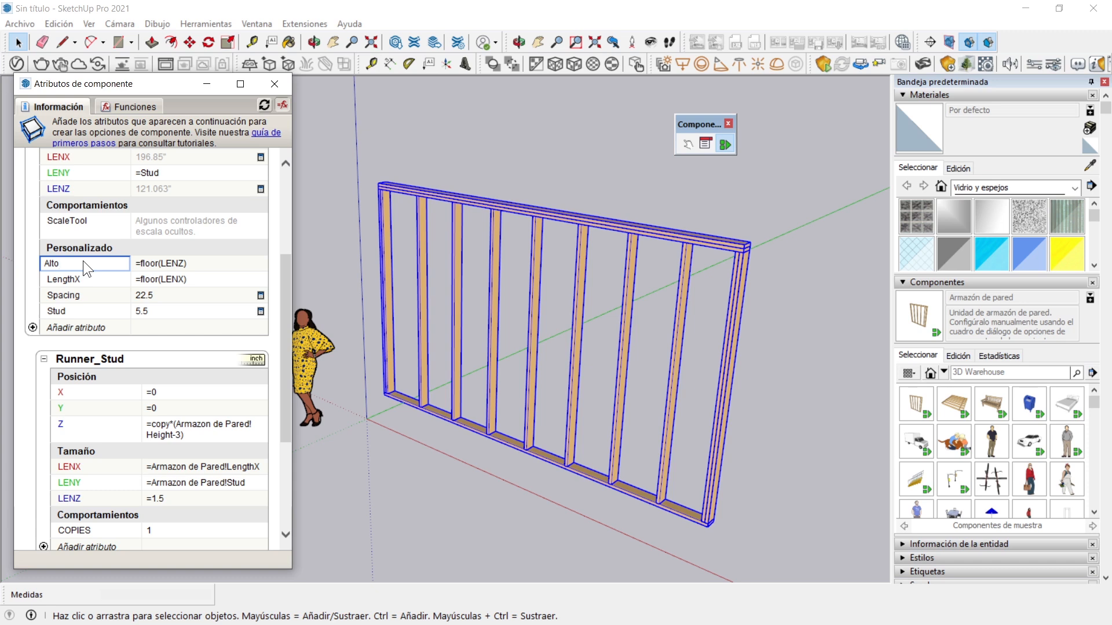
pyautogui.press('Return')
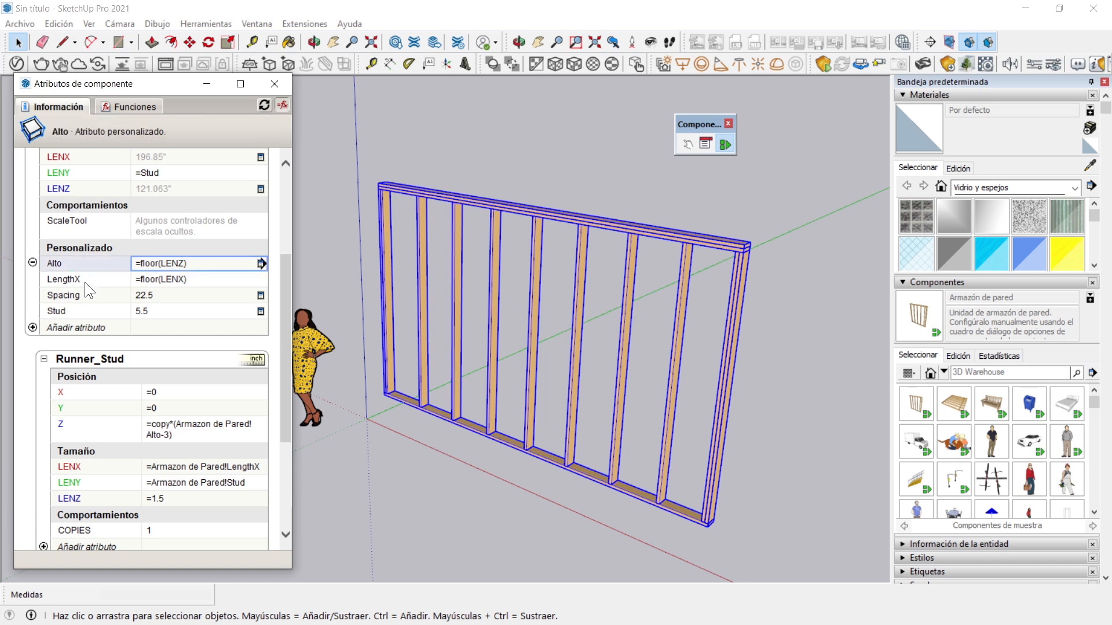
pyautogui.click(84, 280)
pyautogui.write('LargoX')
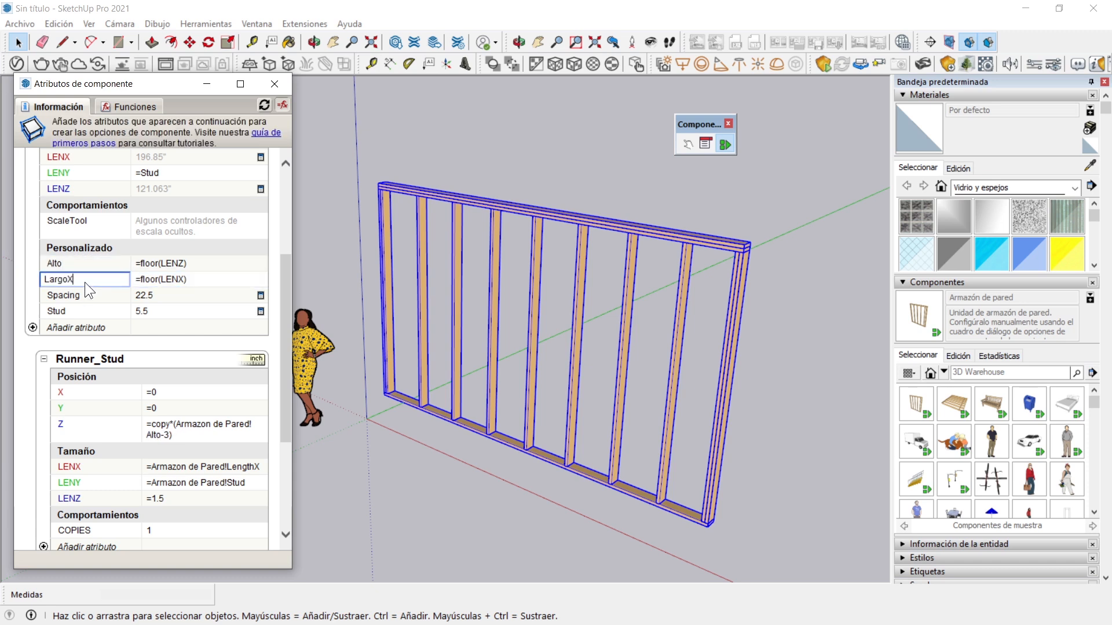
pyautogui.press('Return')
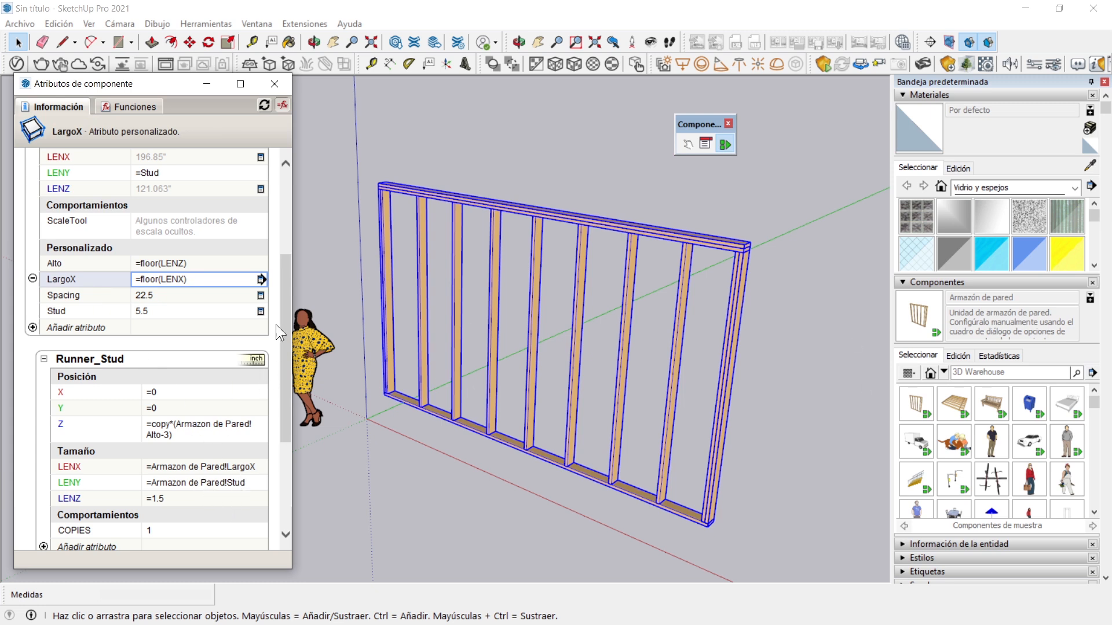
pyautogui.moveTo(283, 276)
pyautogui.mouseDown()
pyautogui.moveTo(283, 346)
pyautogui.moveTo(289, 287)
pyautogui.mouseUp()
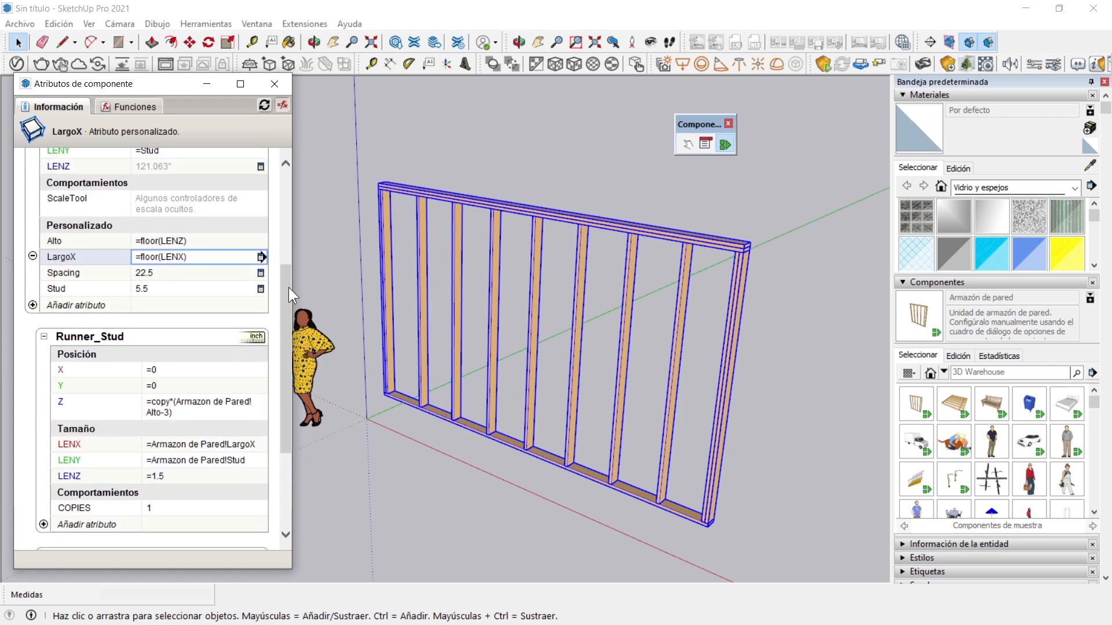
# Delete the wall frame from the model
pyautogui.click(408, 192)
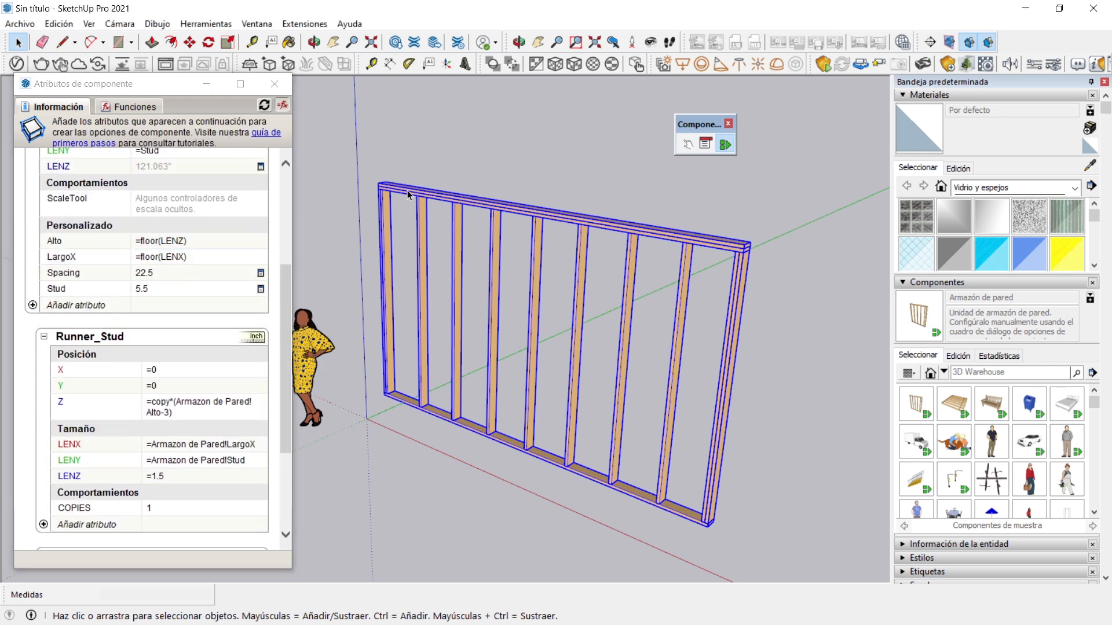
pyautogui.rightClick(408, 197)
pyautogui.click(457, 227)
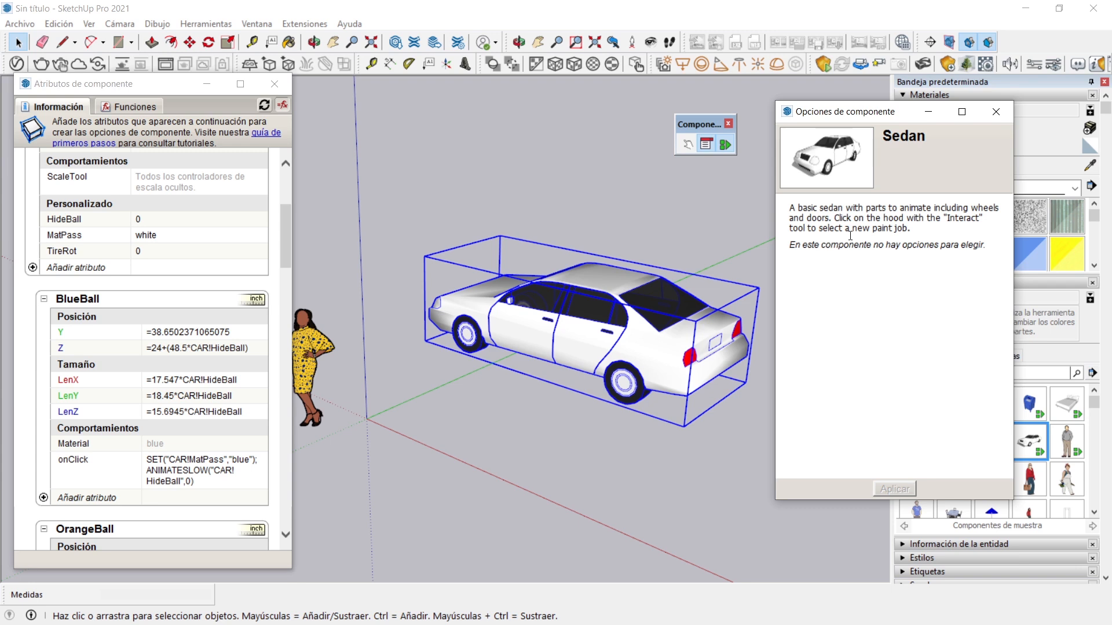
# Close the sedan's component options and repaint the car red by interacting with its body and the red colour ball
pyautogui.moveTo(972, 245); pyautogui.dragTo(797, 244)
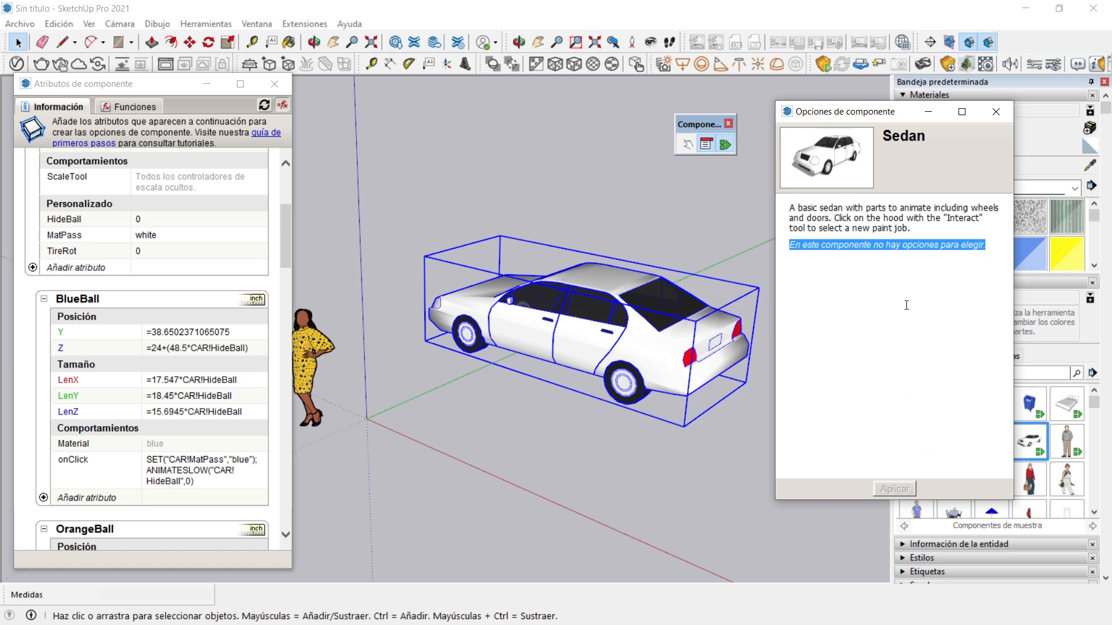
pyautogui.click(997, 113)
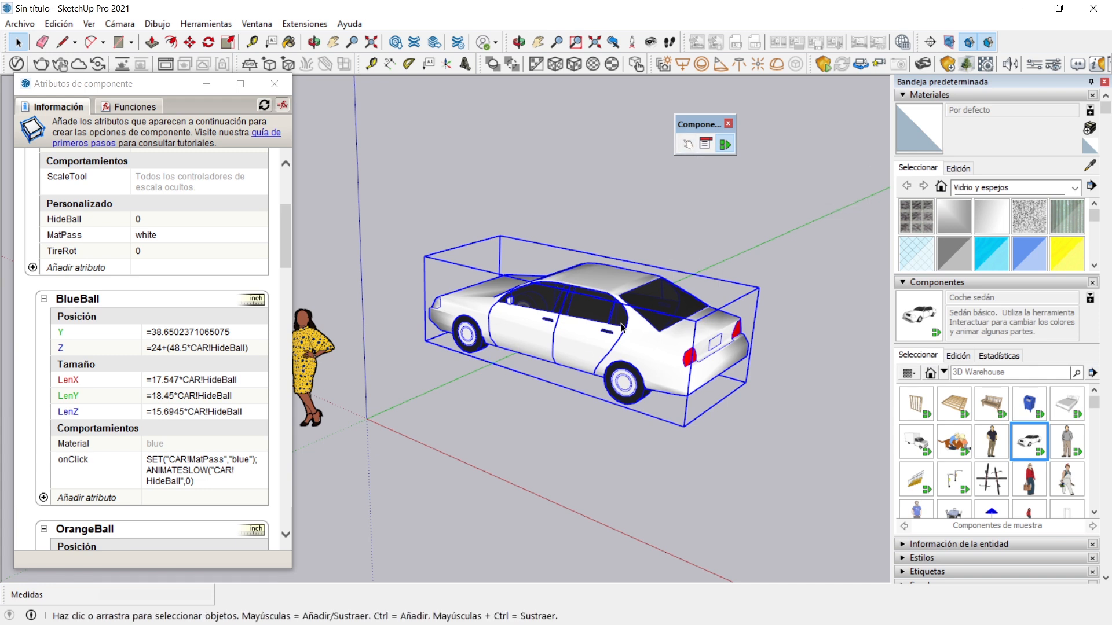
pyautogui.click(687, 142)
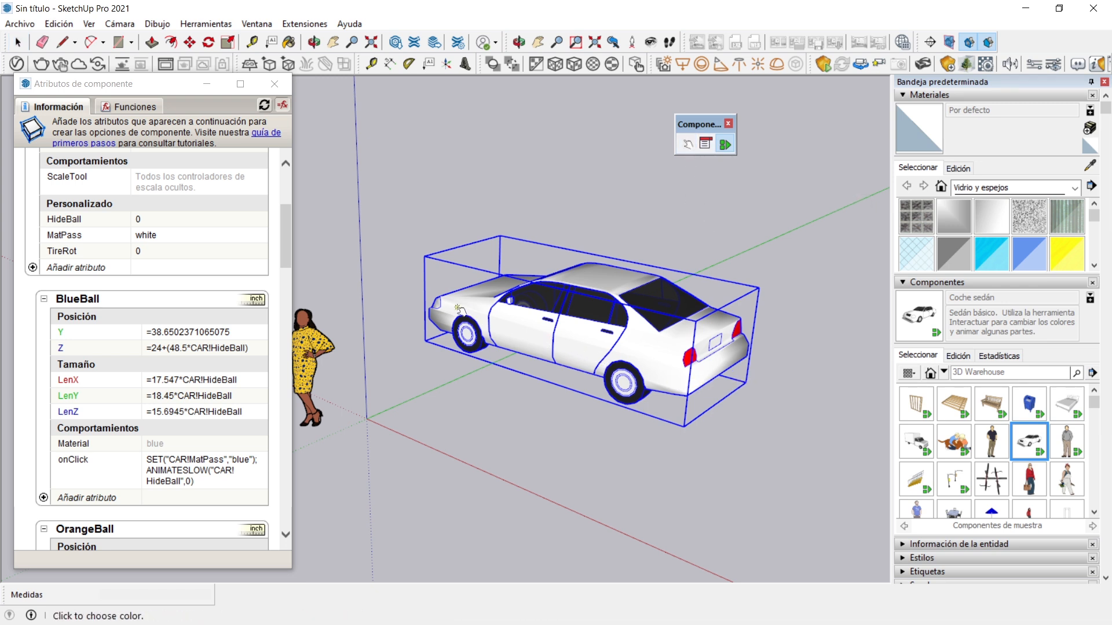
pyautogui.click(664, 303)
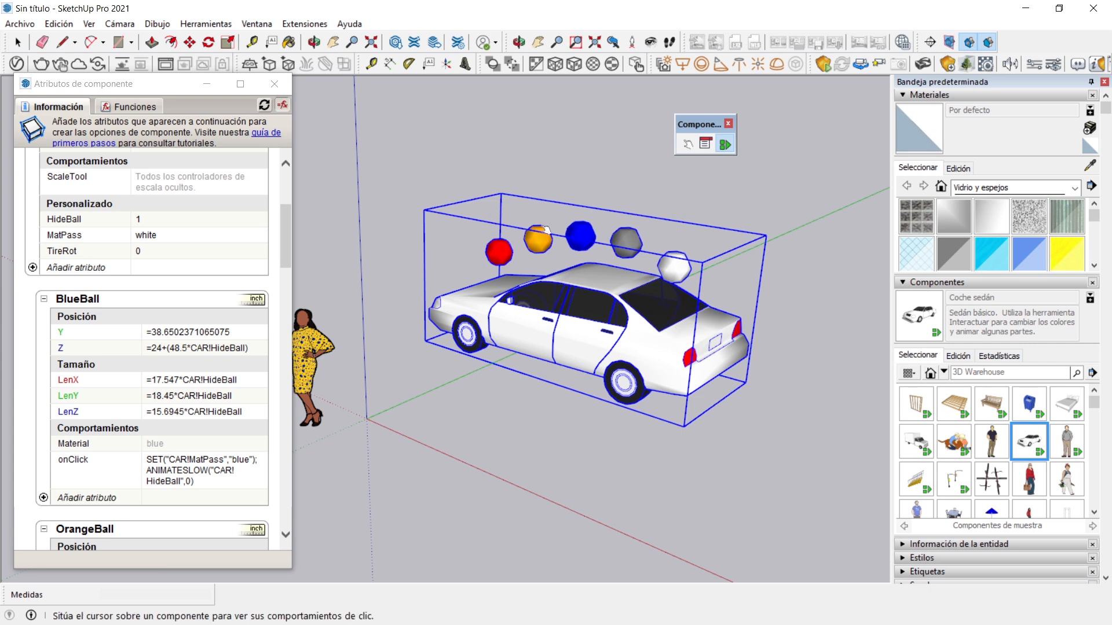
pyautogui.click(498, 256)
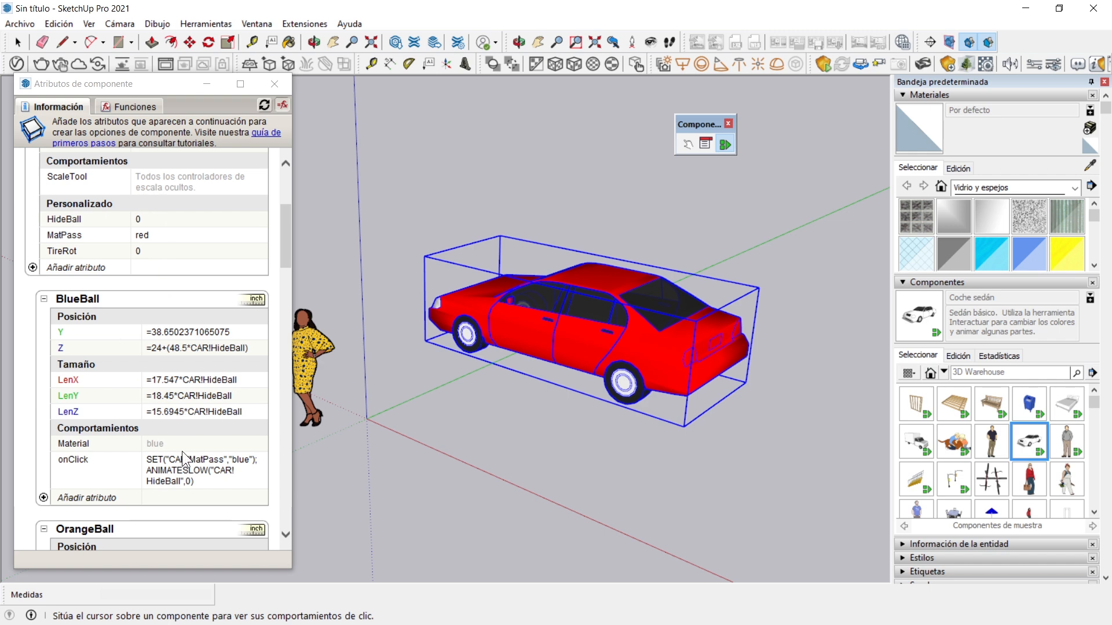
# Examine the sedan's component attributes, from the CAR values and colour balls to CarCore and the doors' onClick formulas
pyautogui.scroll(3, 182, 458)
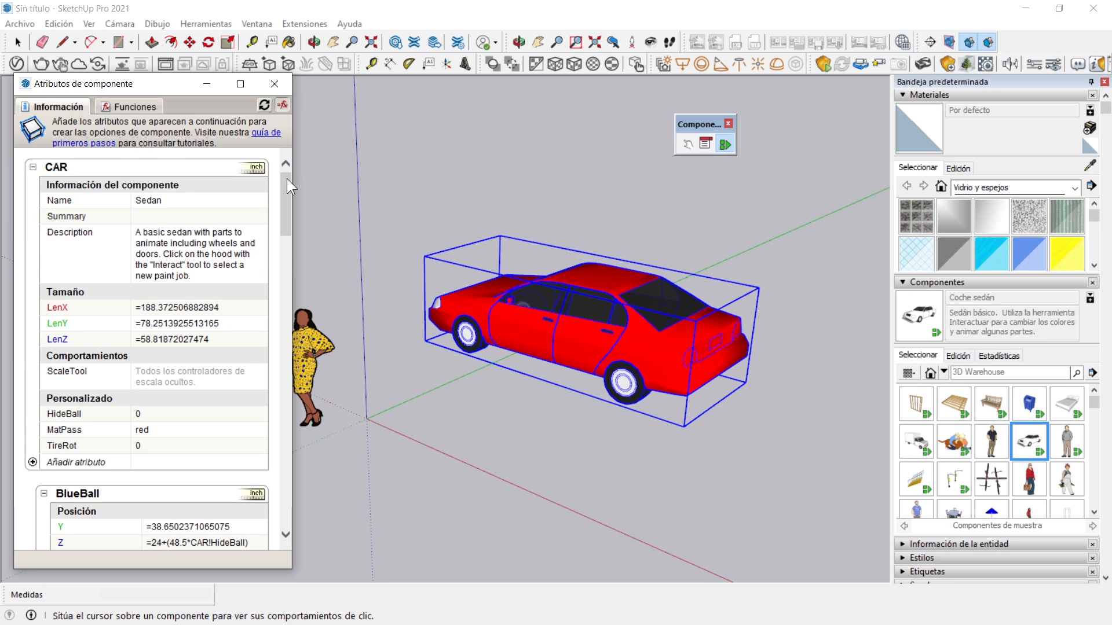
pyautogui.scroll(-5, 194, 308)
pyautogui.scroll(-3, 288, 258)
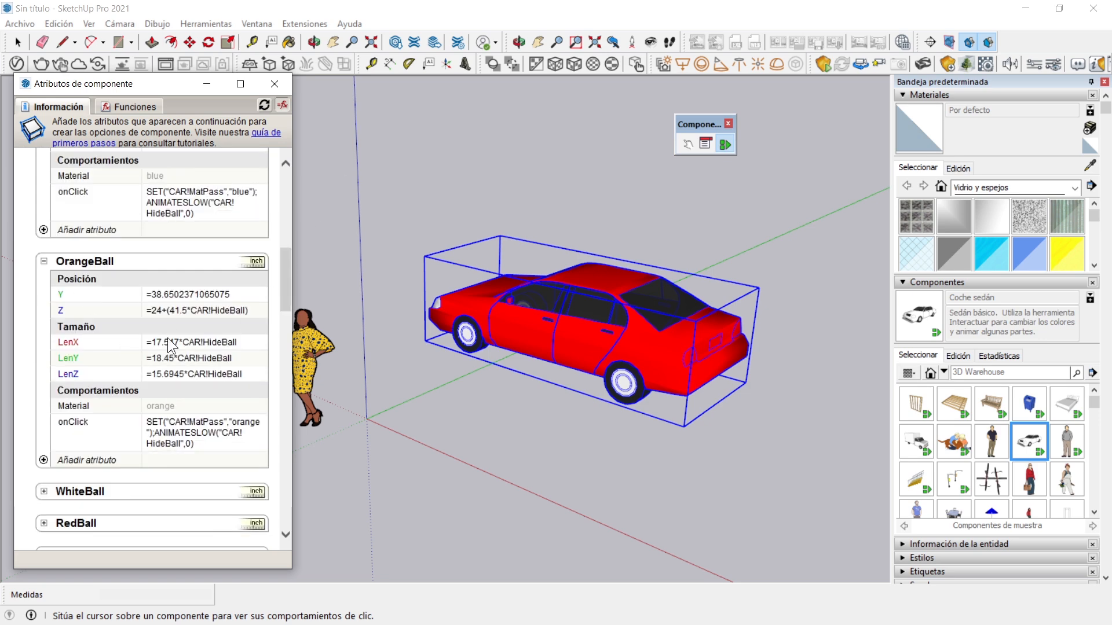
pyautogui.scroll(-5, 252, 316)
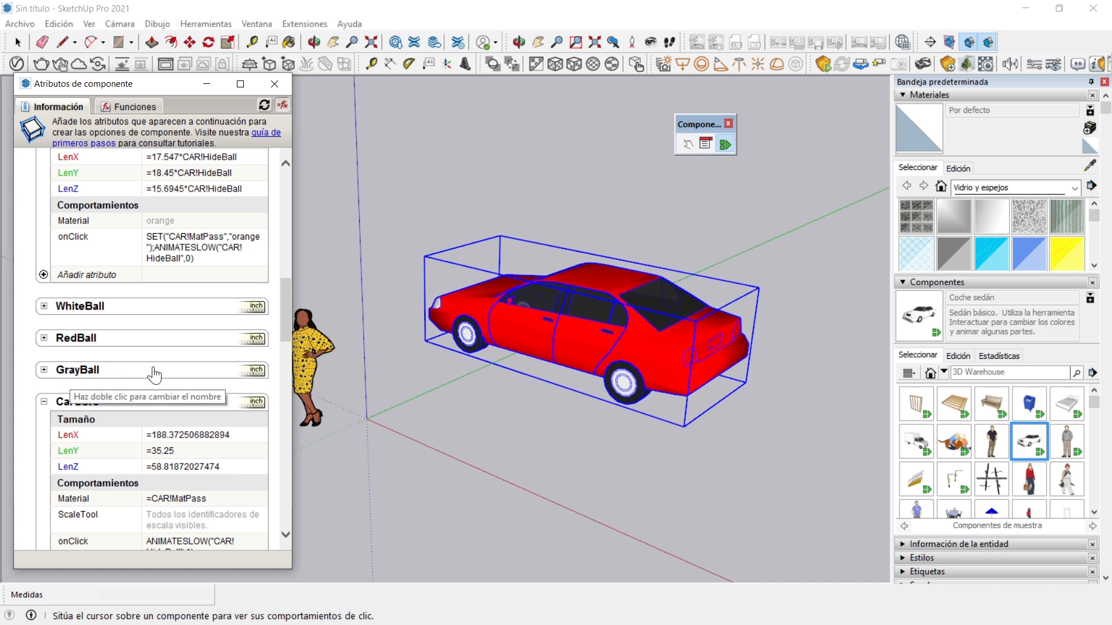
pyautogui.scroll(-3, 153, 374)
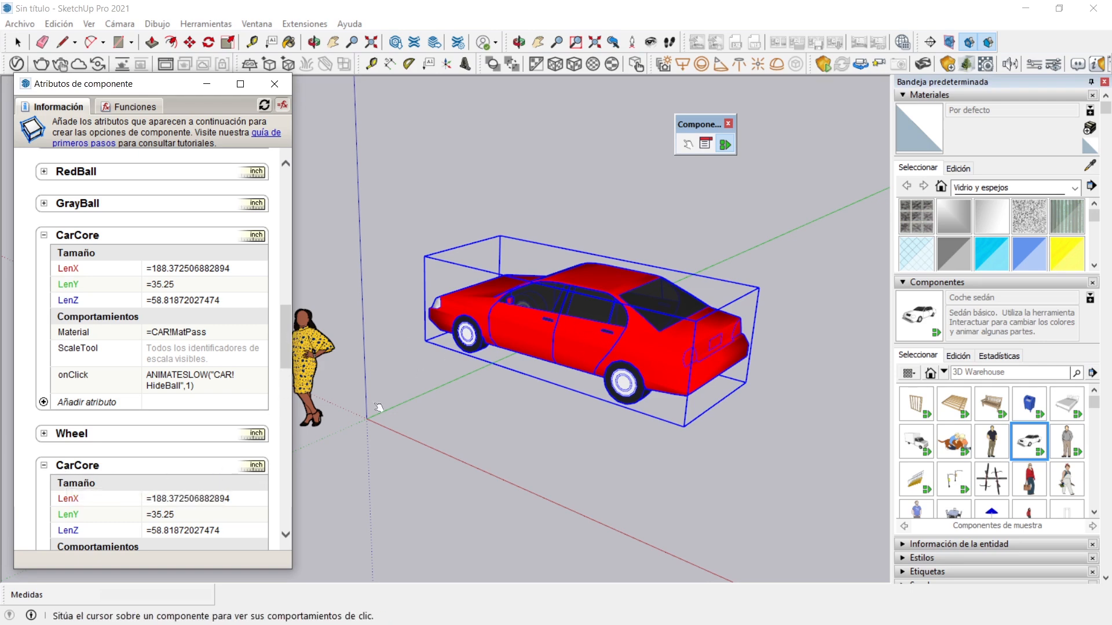
pyautogui.scroll(-10, 277, 353)
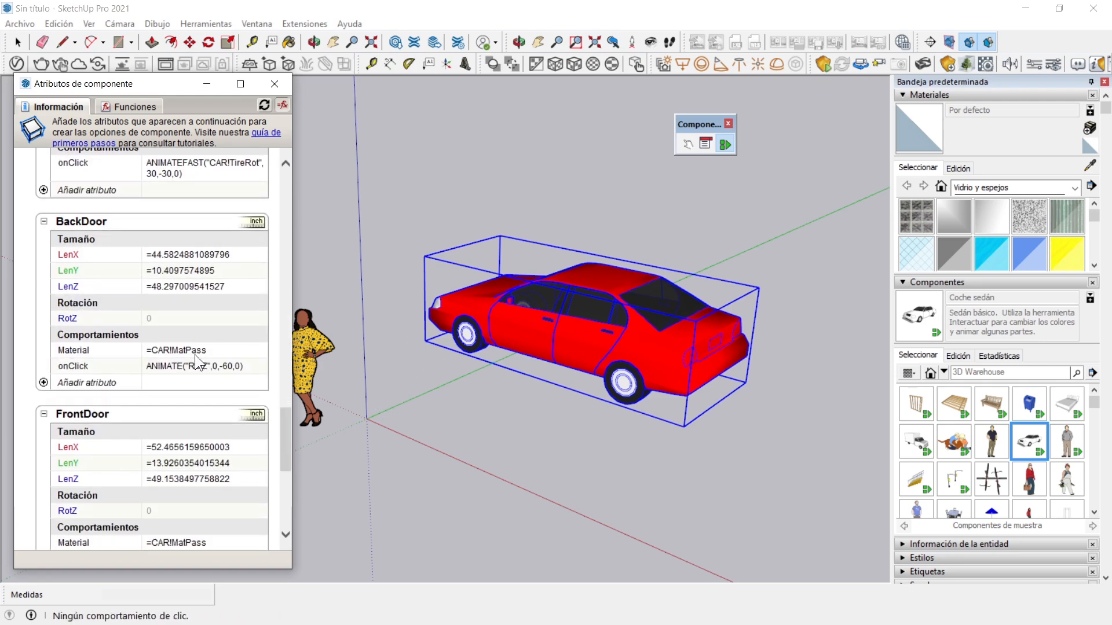
pyautogui.moveTo(283, 419); pyautogui.dragTo(287, 474)
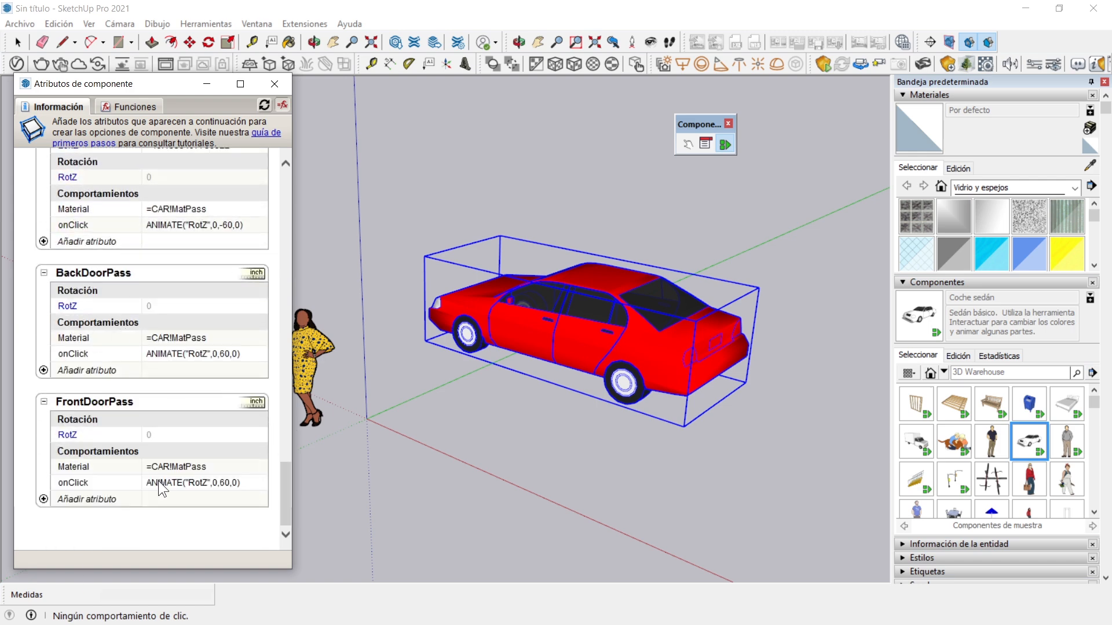
pyautogui.moveTo(283, 491); pyautogui.dragTo(306, 195)
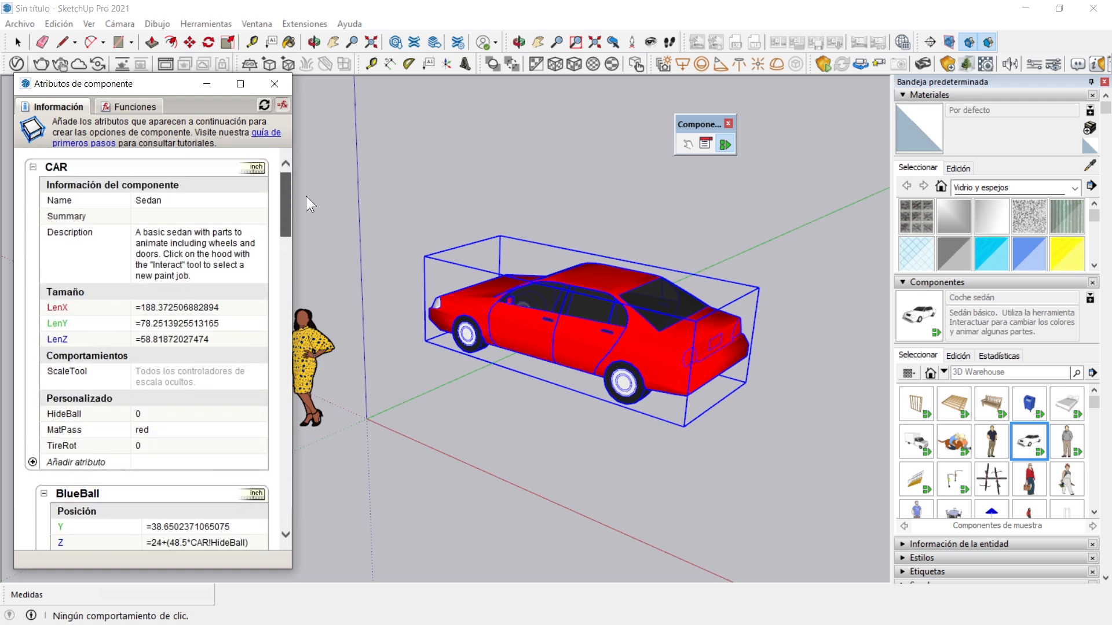
# Expand Coche sedán in the model outline to examine its nested components
pyautogui.click(901, 282)
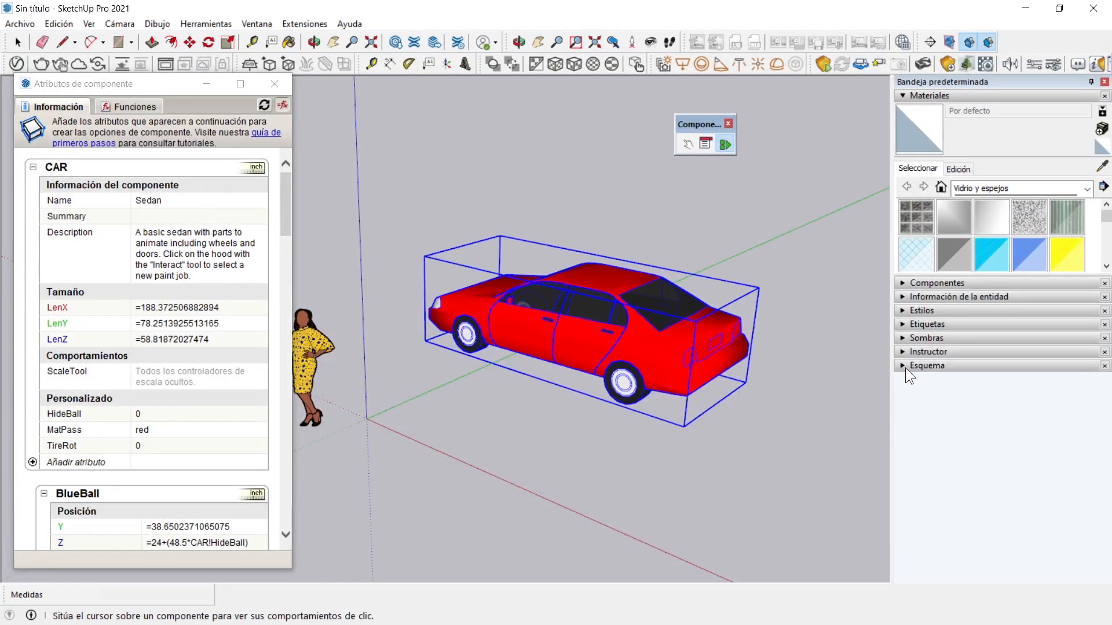
pyautogui.click(905, 366)
pyautogui.click(919, 413)
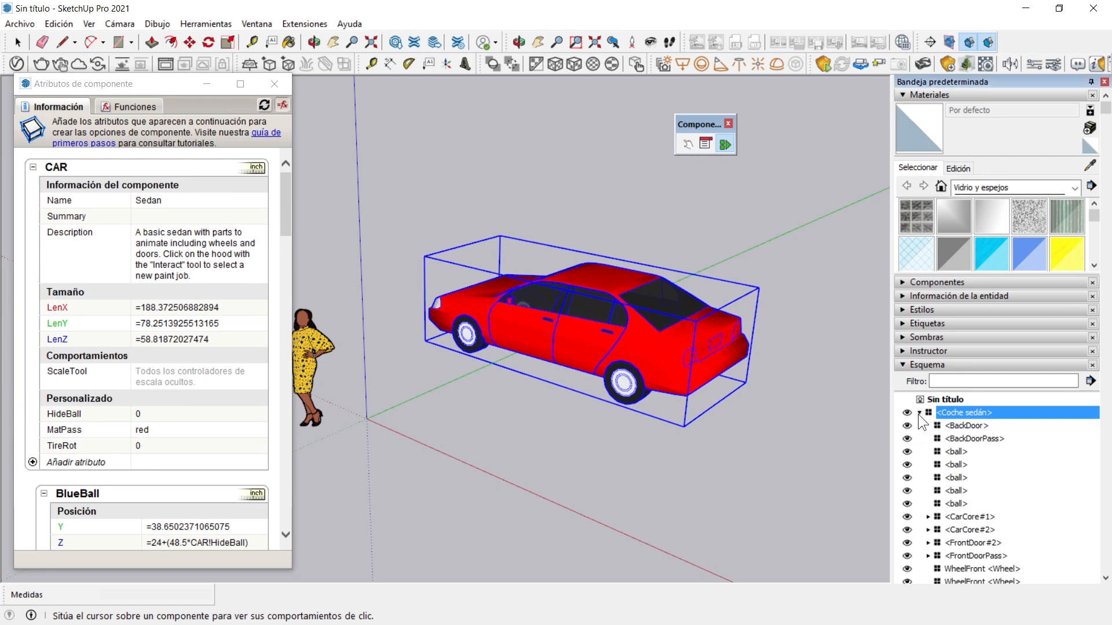
pyautogui.scroll(-3, 1006, 439)
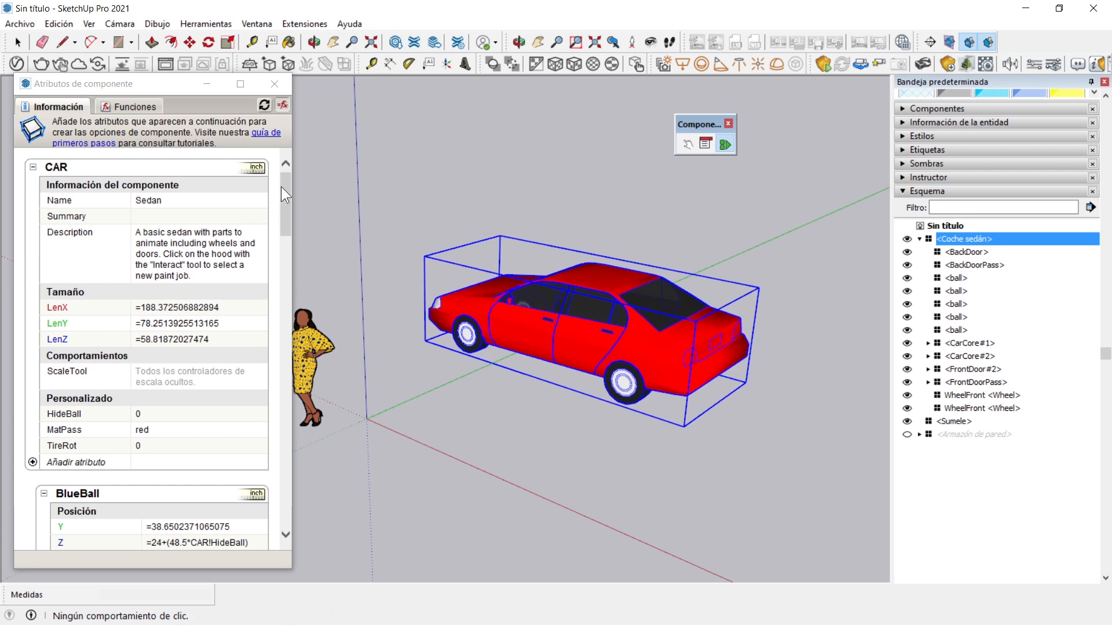
# Review the BlueBall attributes, repaint the sedan red with its colour ball, and call up the colour balls once more
pyautogui.scroll(-3, 284, 180)
pyautogui.scroll(1, 287, 218)
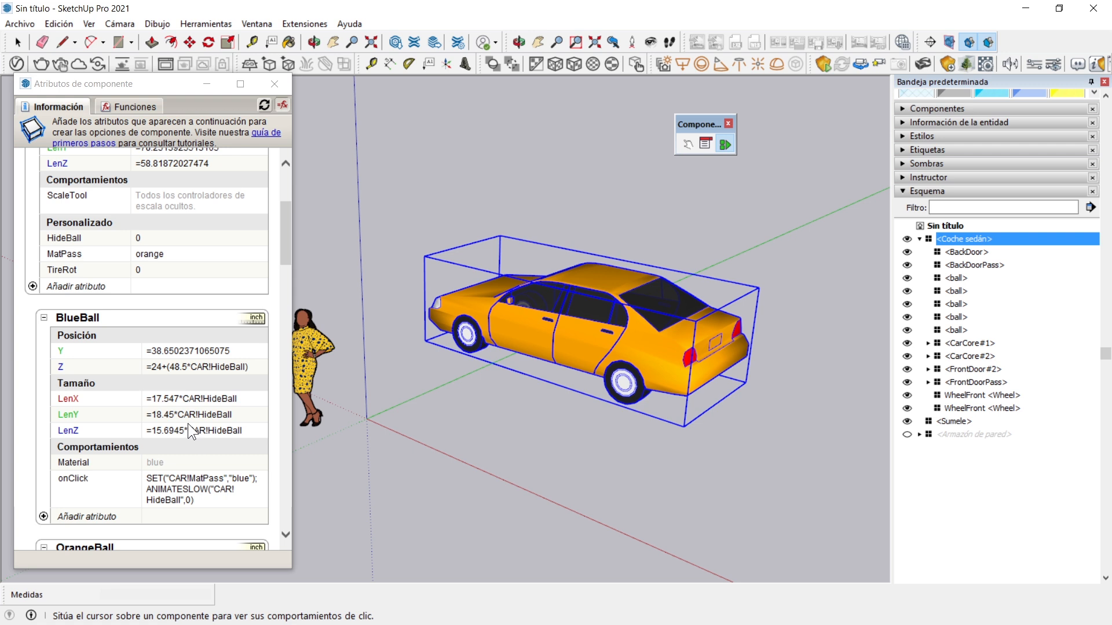
pyautogui.click(689, 347)
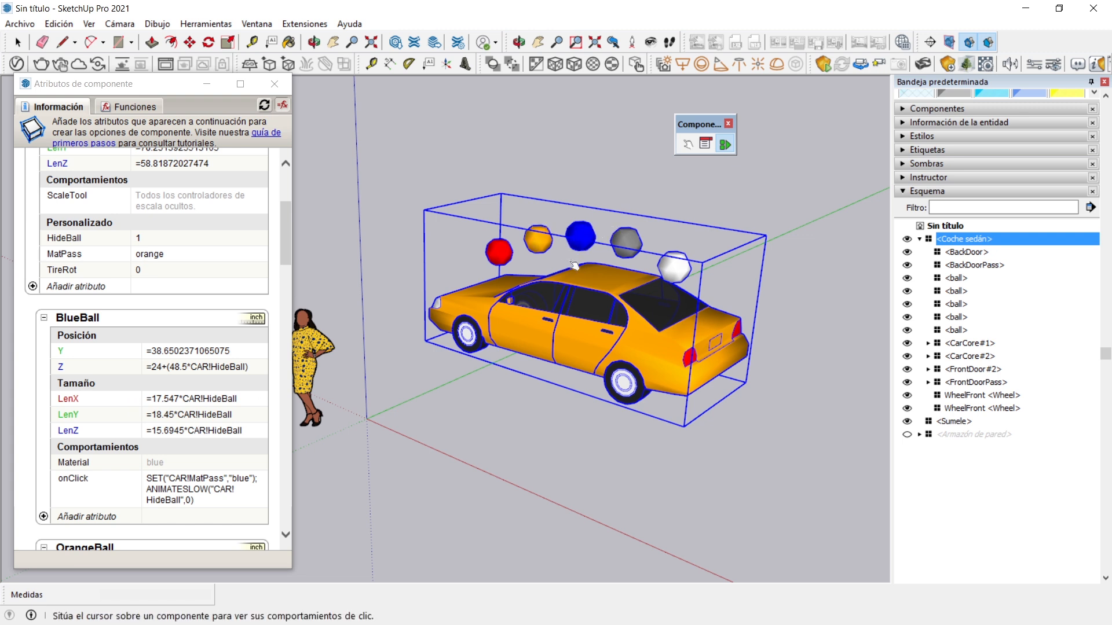
pyautogui.click(499, 252)
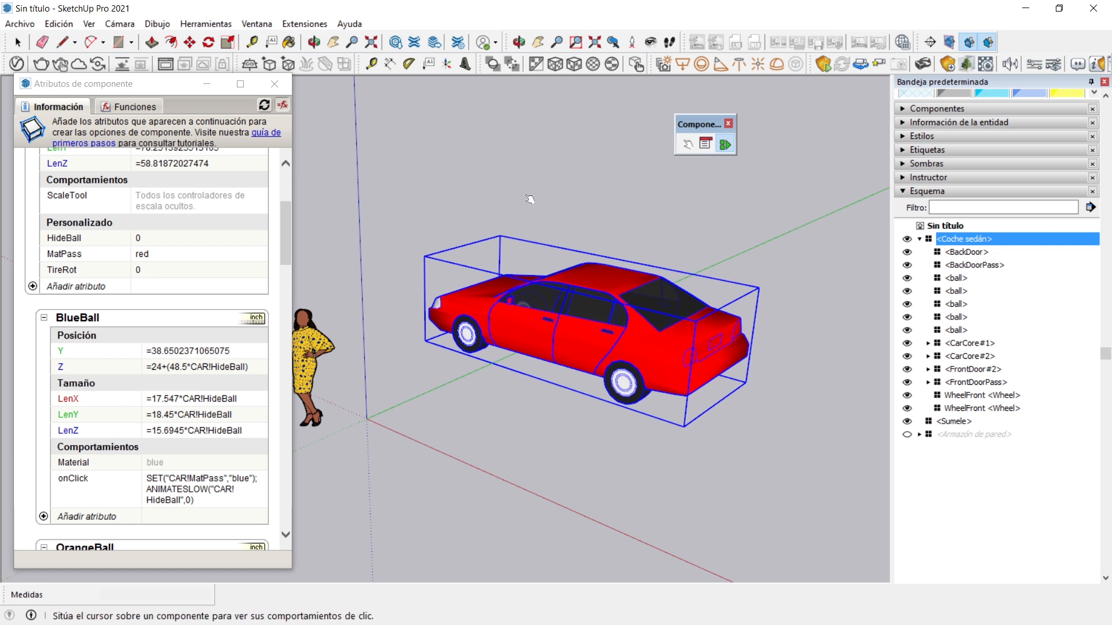
pyautogui.click(684, 340)
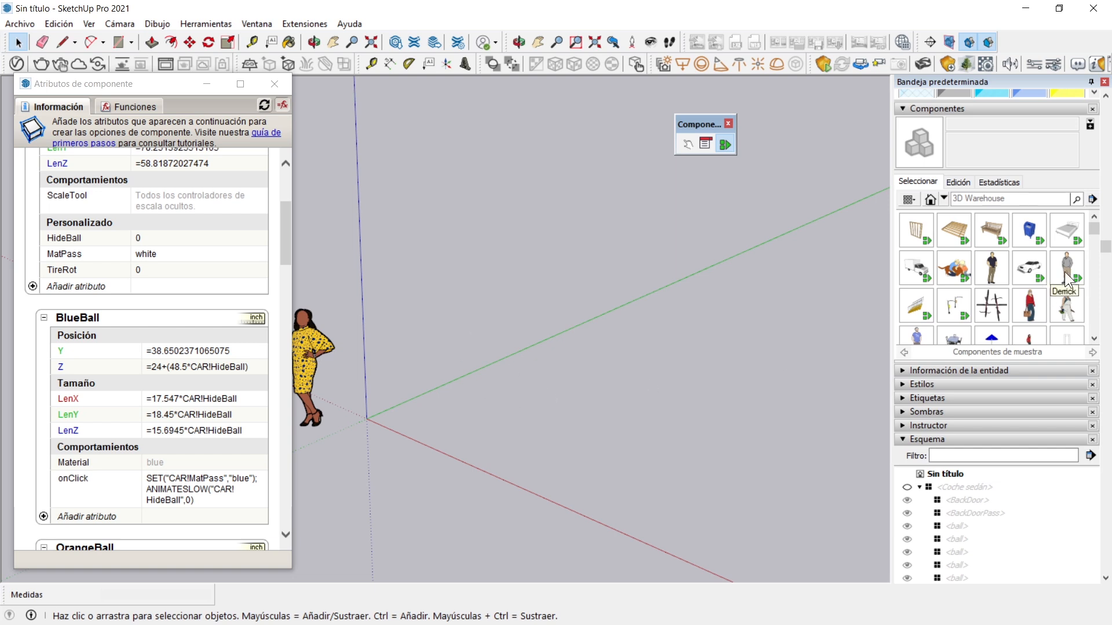
# Look through the sample components, and search 3D Warehouse for "componentes dinamicos"
pyautogui.scroll(-2, 1041, 277)
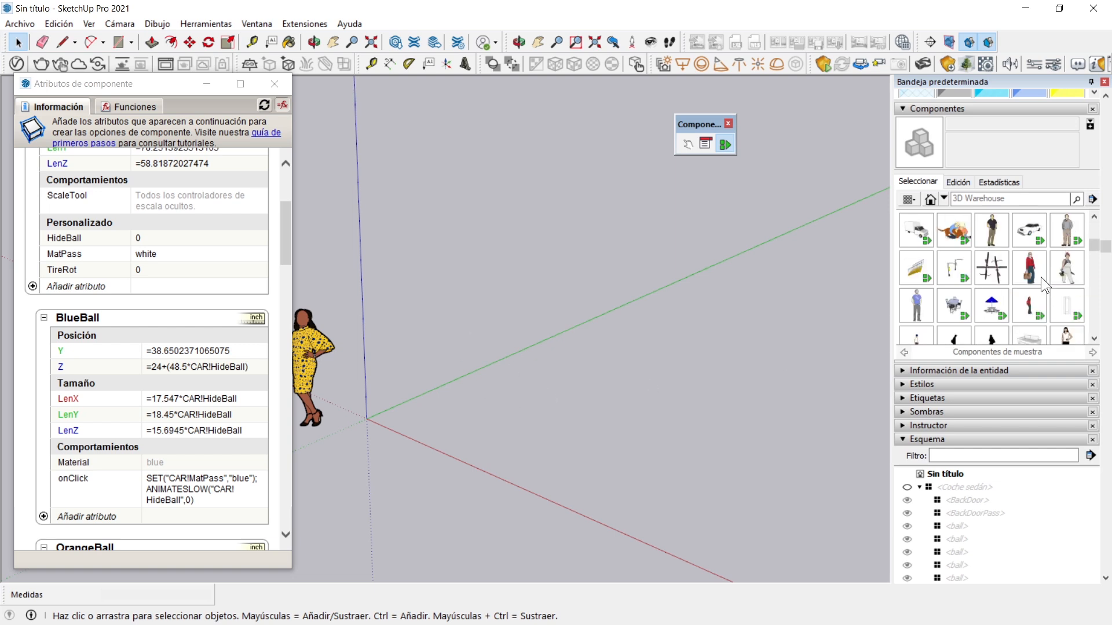
pyautogui.scroll(2, 963, 292)
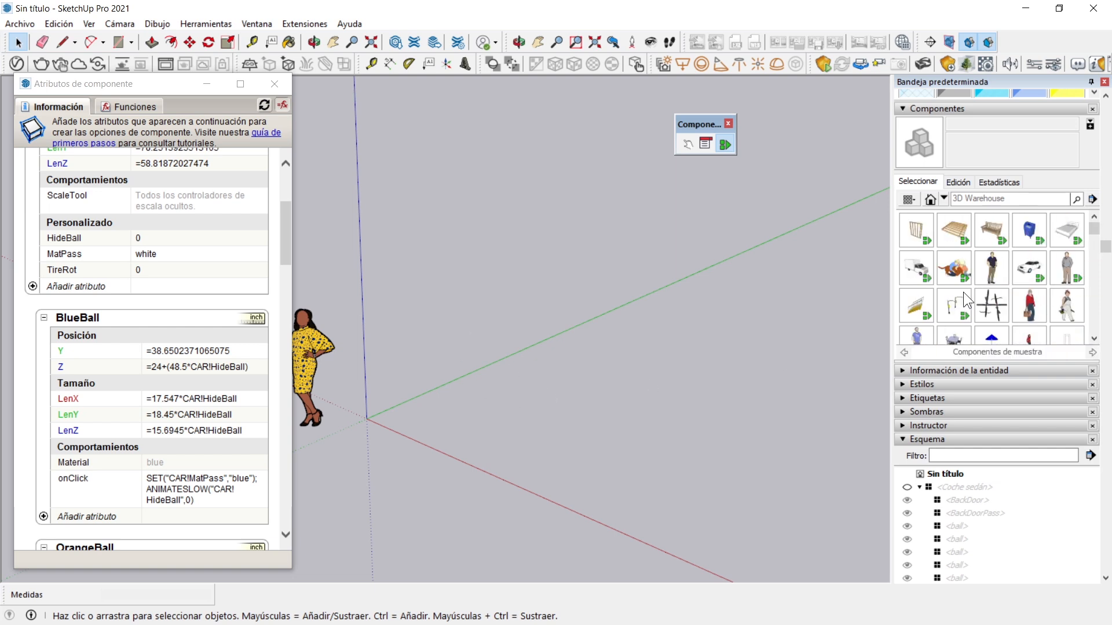
pyautogui.click(395, 42)
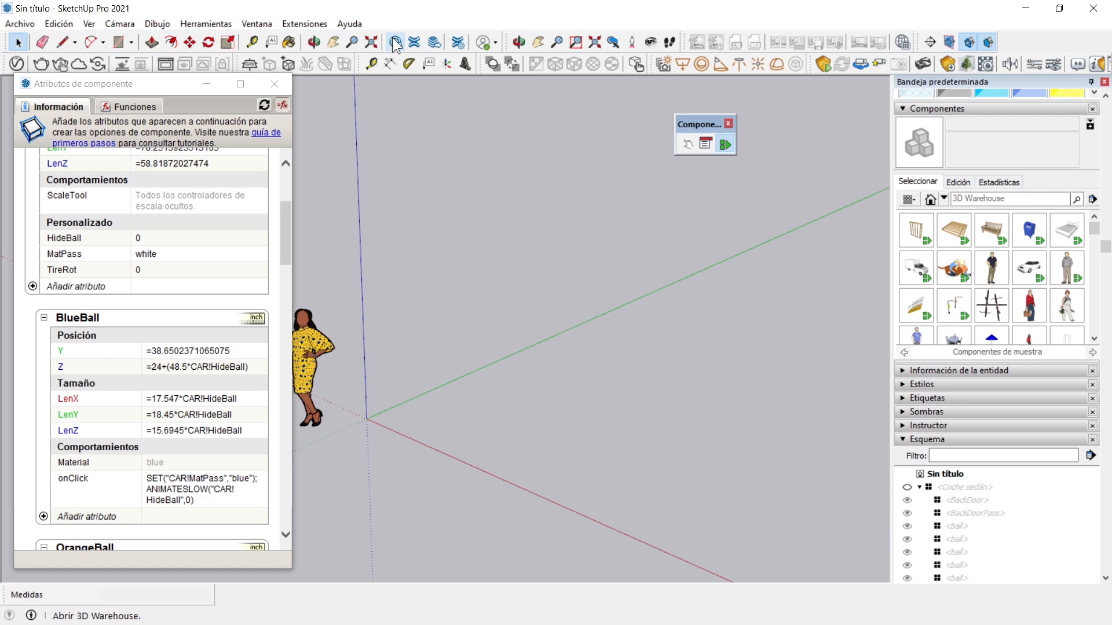
pyautogui.click(394, 93)
pyautogui.write('componentes dinamicos')
pyautogui.press('Return')
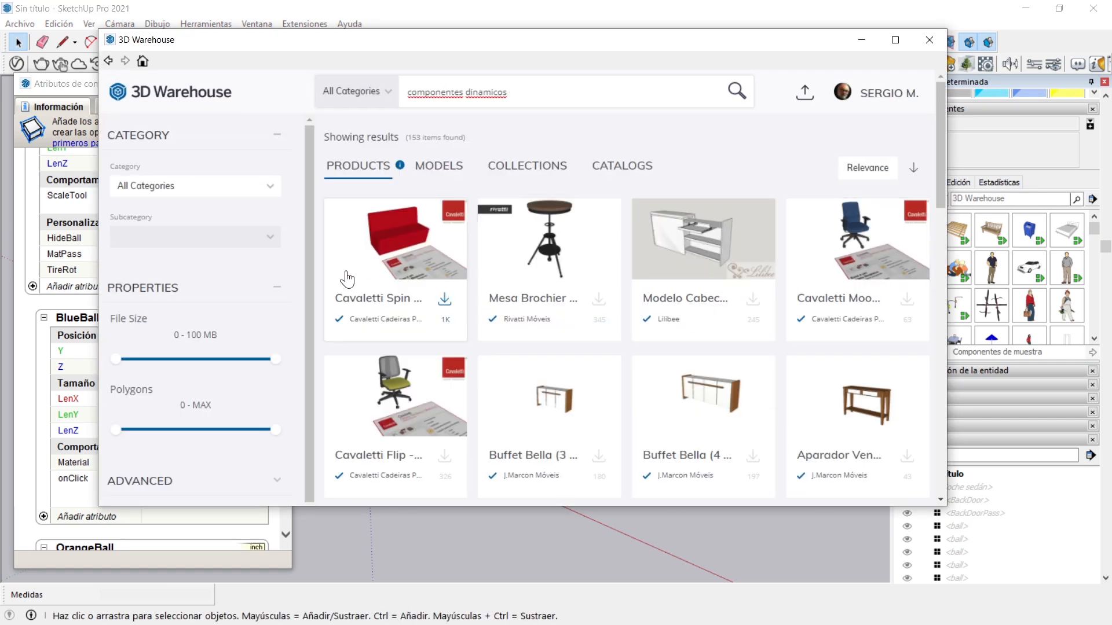
# Browse the product results and load Mesa Brochier - Rivatti directly into the model
pyautogui.scroll(-3, 391, 280)
pyautogui.scroll(-2, 391, 281)
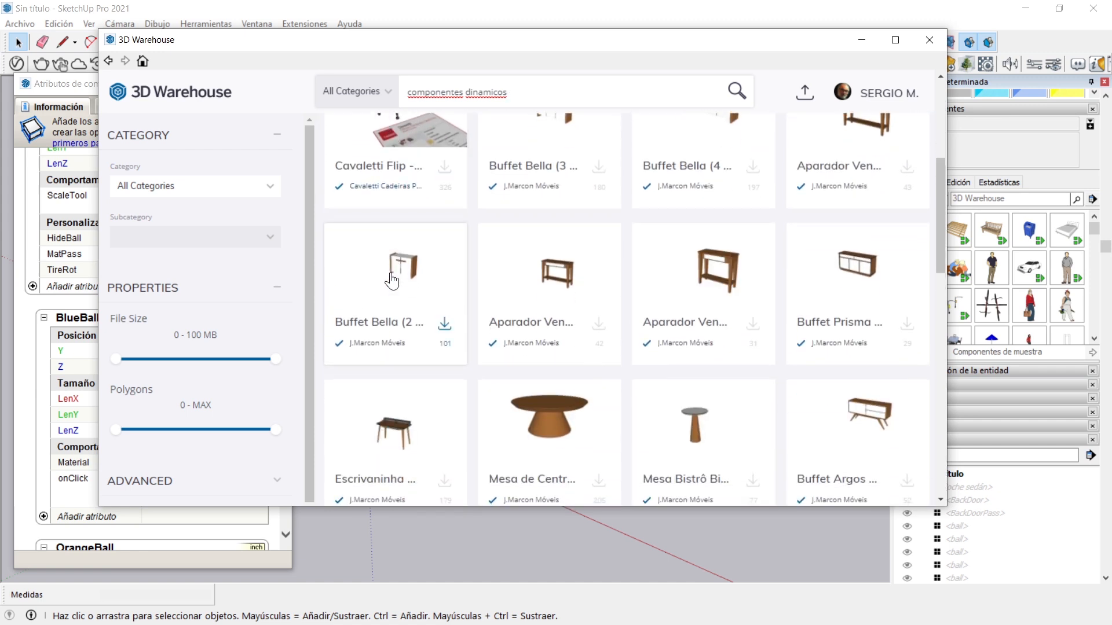
pyautogui.scroll(1, 392, 282)
pyautogui.scroll(1, 391, 278)
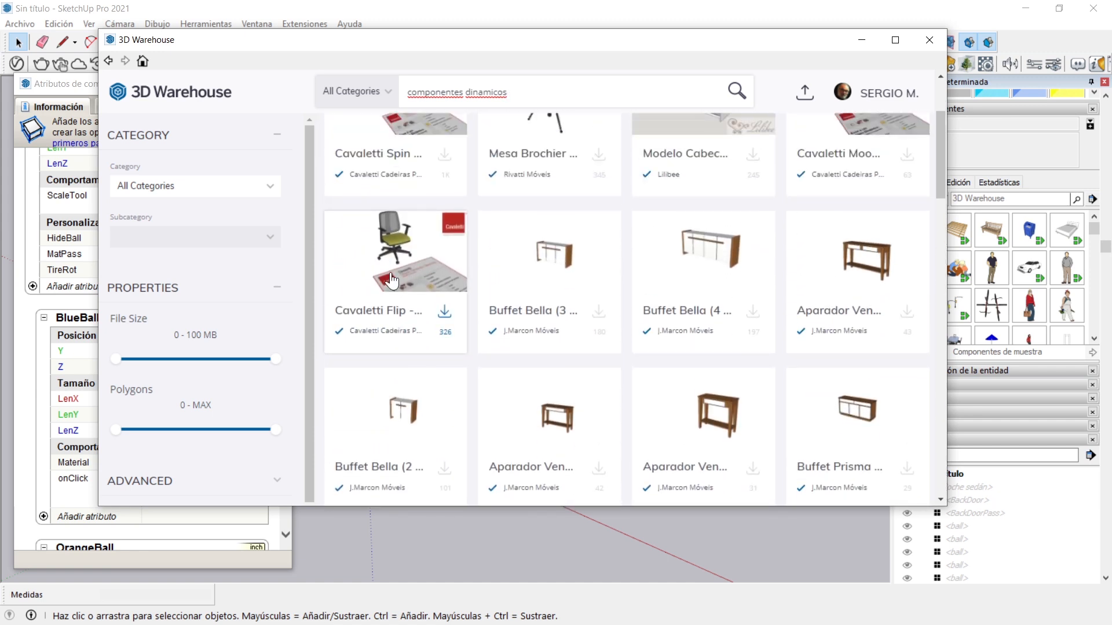
pyautogui.scroll(3, 505, 258)
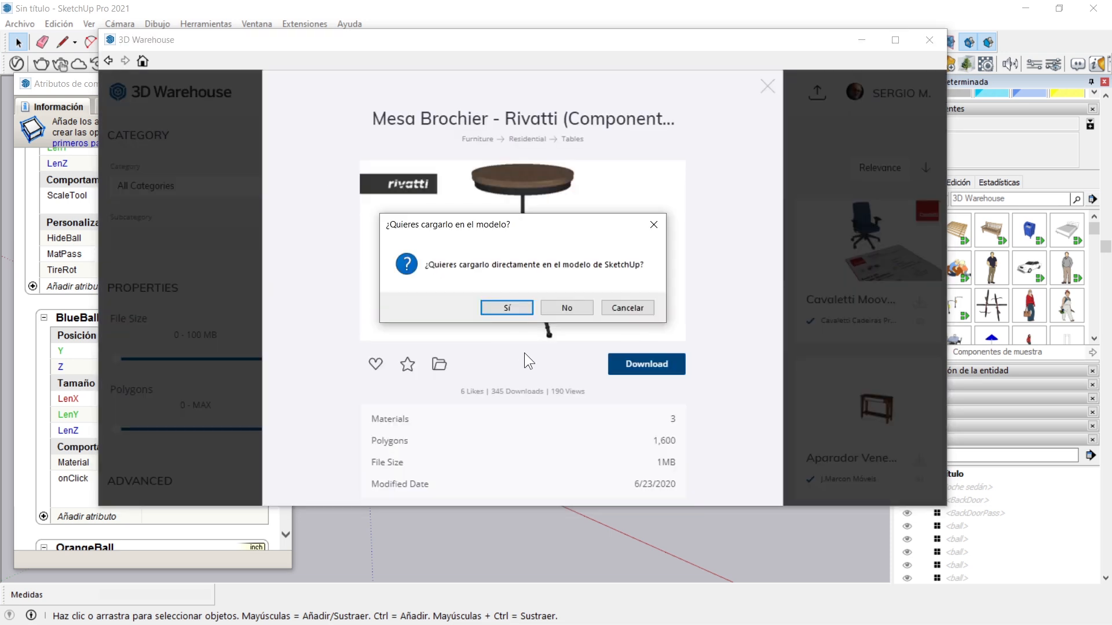
pyautogui.click(498, 302)
pyautogui.scroll(6, 357, 428)
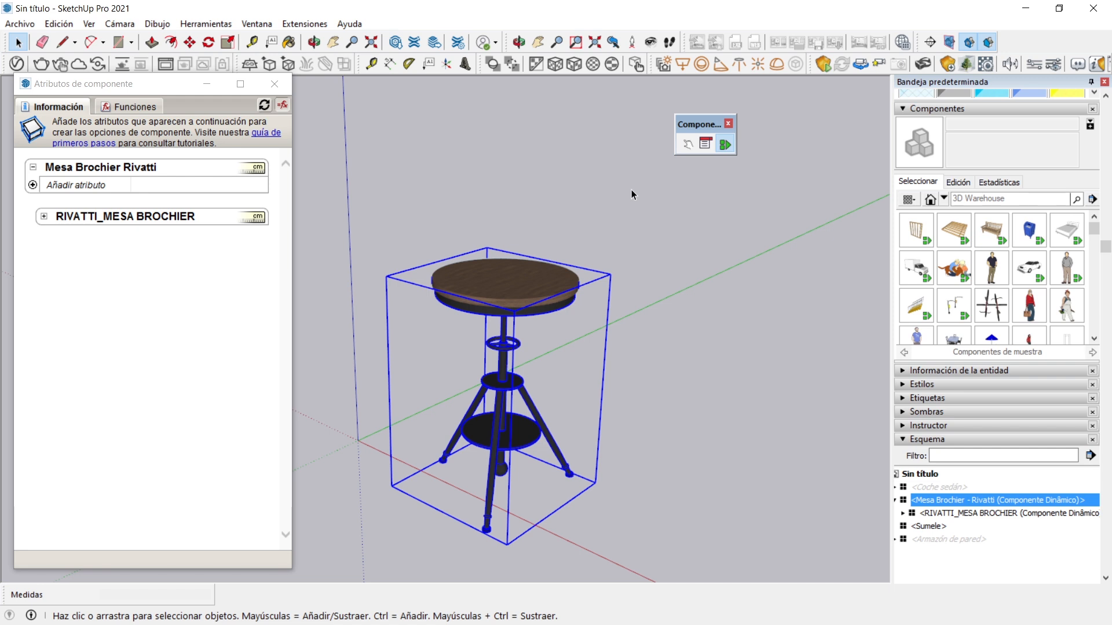
# Check the component options of the Mesa Brochier Rivatti table and close them
pyautogui.click(705, 142)
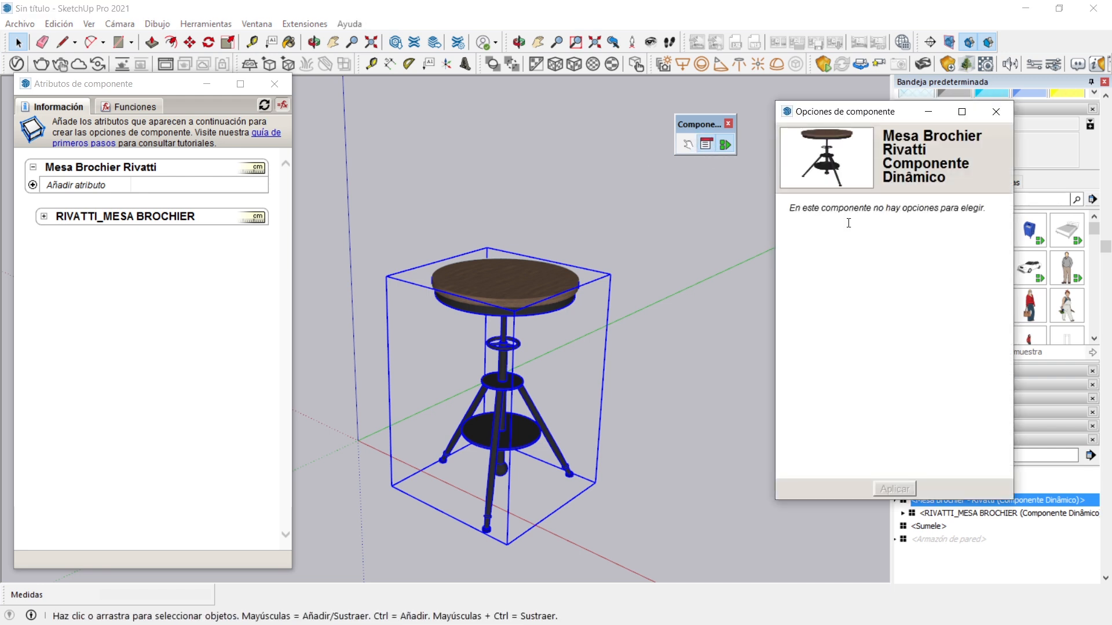
pyautogui.moveTo(792, 212); pyautogui.dragTo(979, 212)
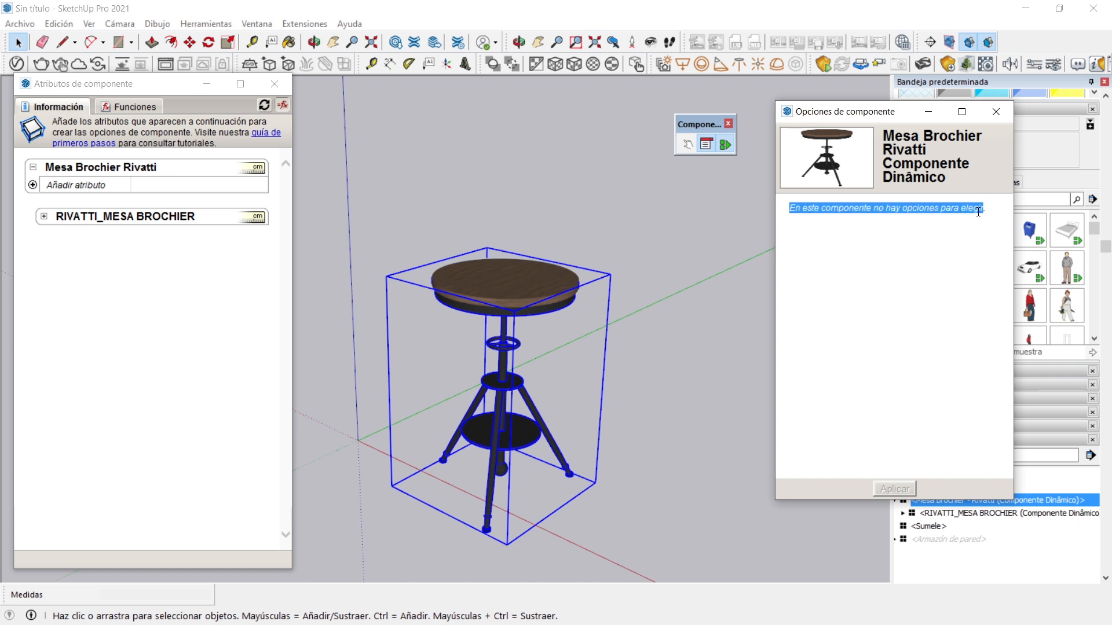
pyautogui.click(996, 114)
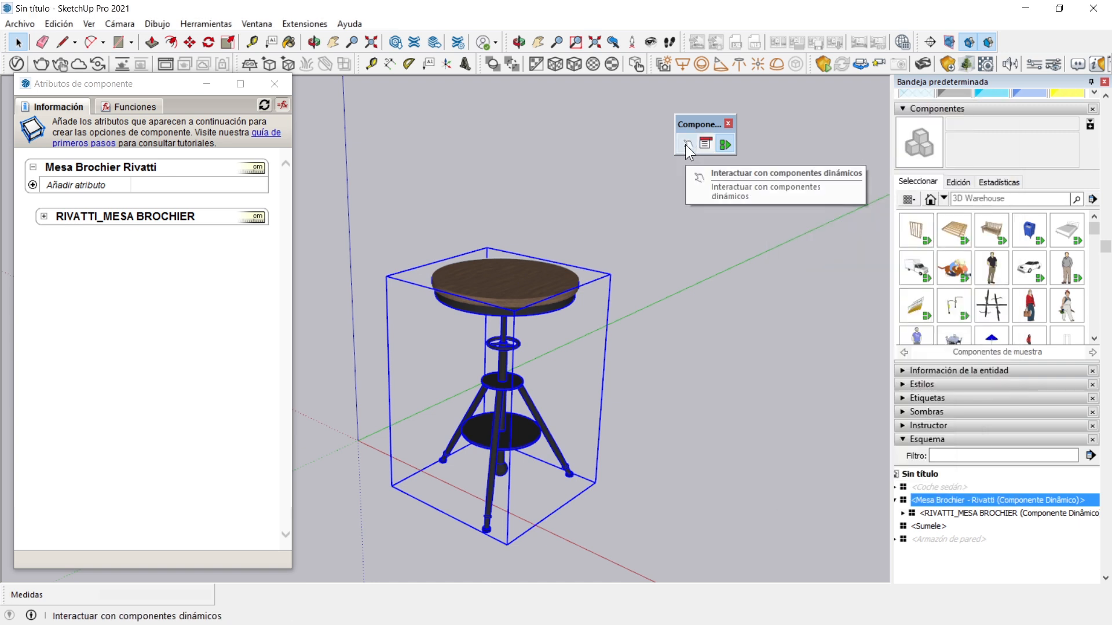
# Interact with the table's top repeatedly to step it through its different heights
pyautogui.click(686, 144)
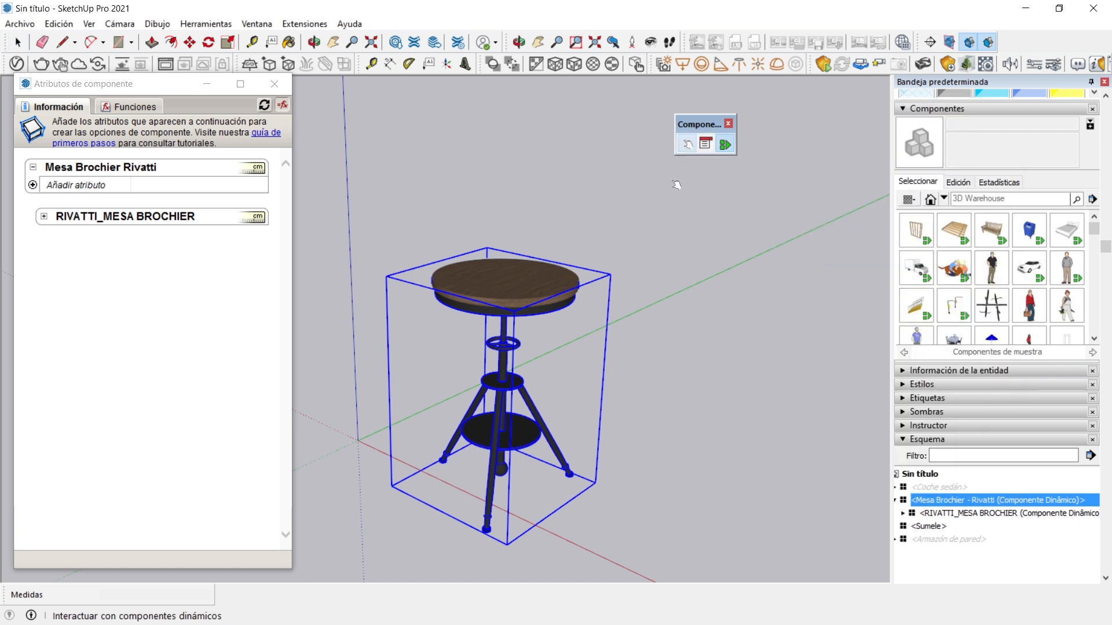
pyautogui.click(497, 283)
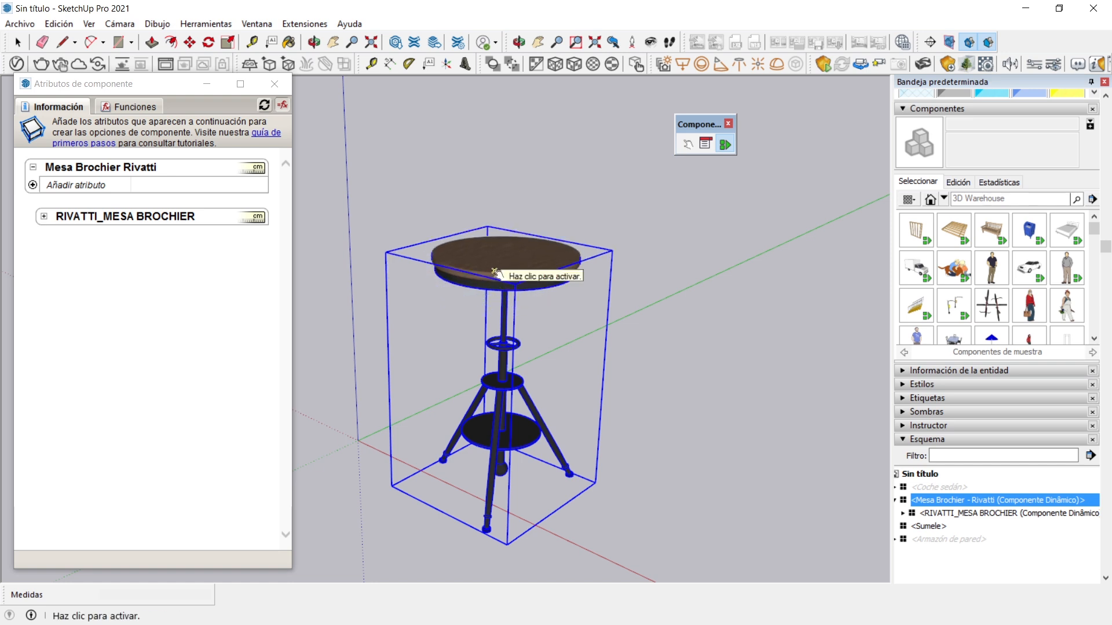
pyautogui.click(496, 275)
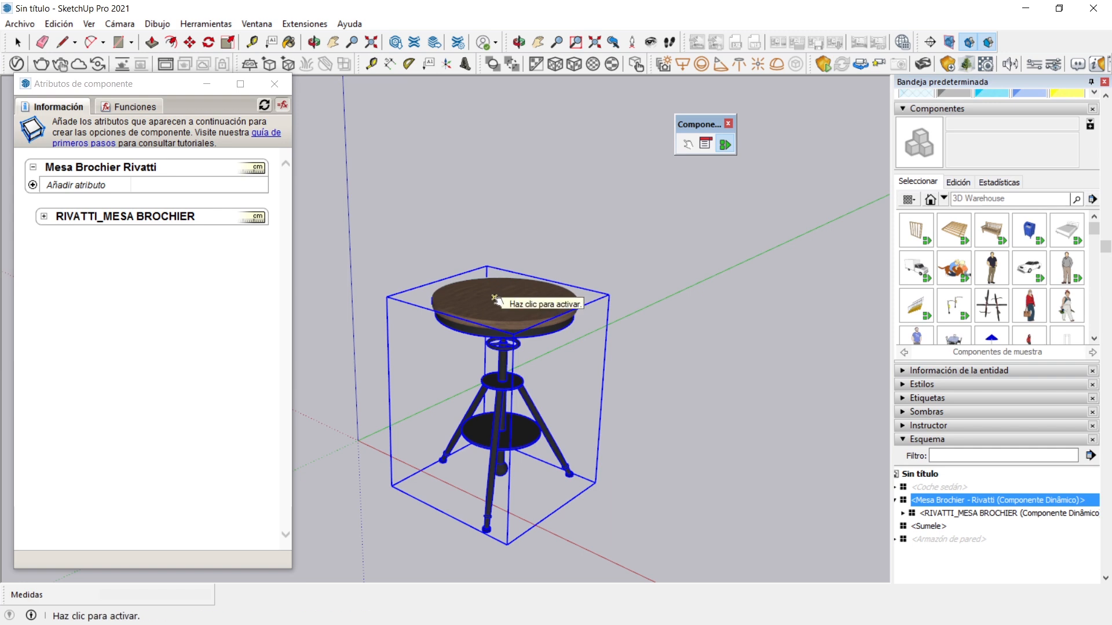
pyautogui.click(497, 298)
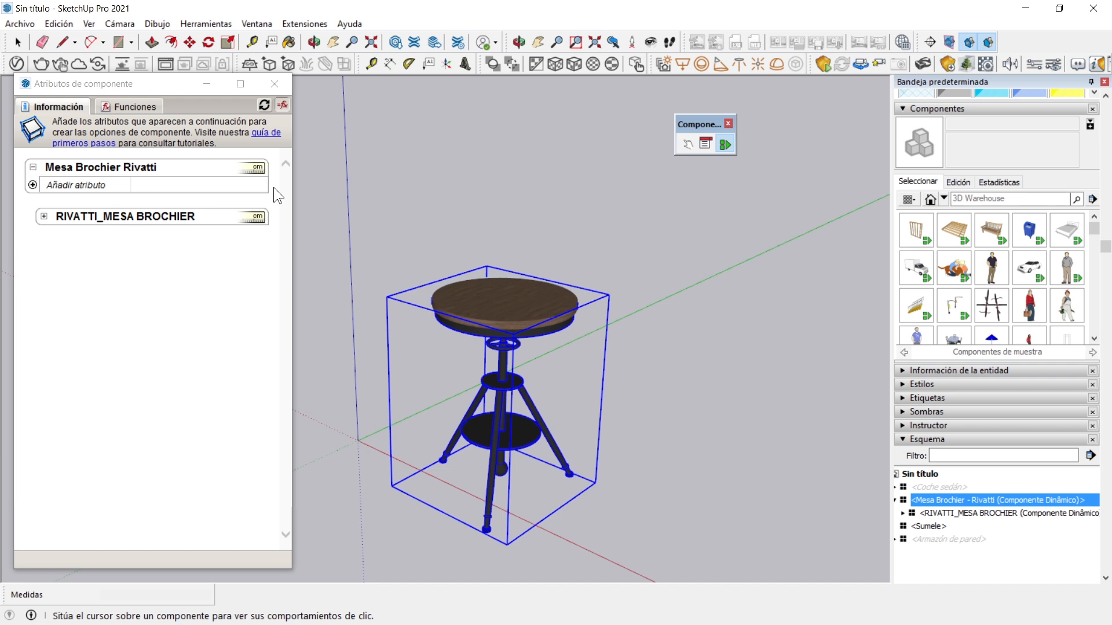
# Expand RIVATTI_MESA BROCHIER in the component attributes to examine what it contains
pyautogui.click(44, 216)
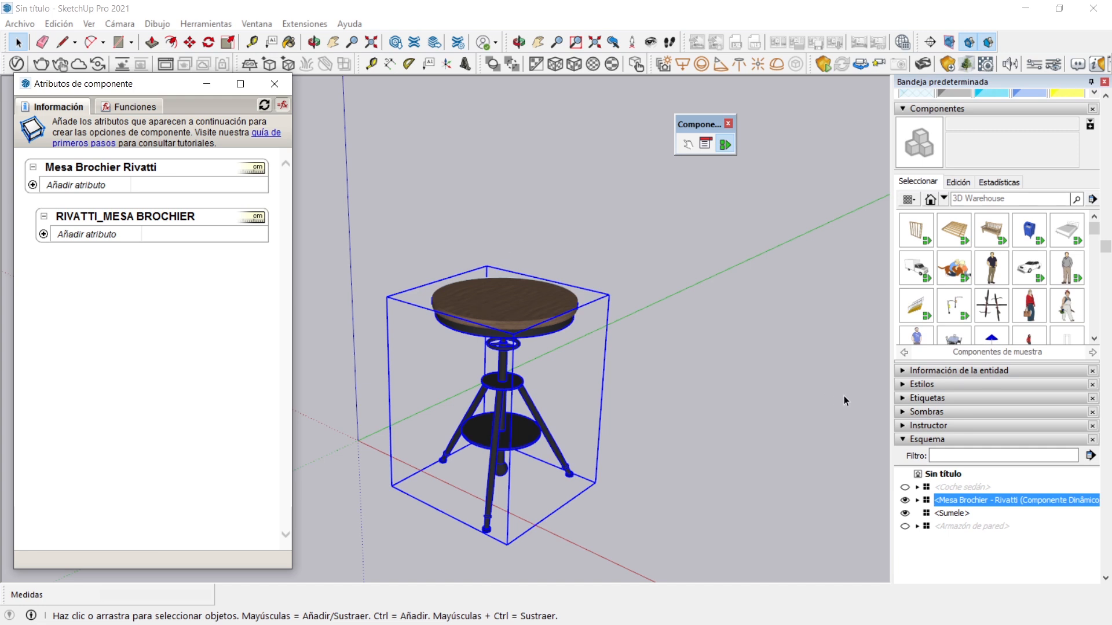
# Collapse the Components section, expand the Mesa Brochier Rivatti hierarchy in the outline, and open its nested RIVATTI_MESA BROCHIER component for editing
pyautogui.click(906, 109)
pyautogui.click(905, 108)
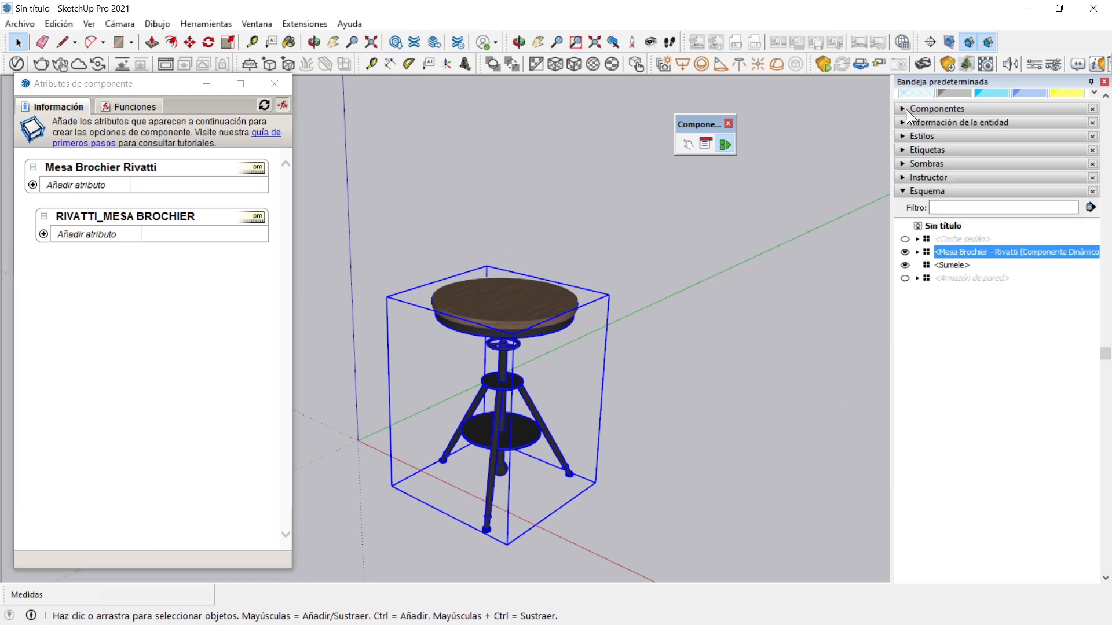
pyautogui.click(917, 252)
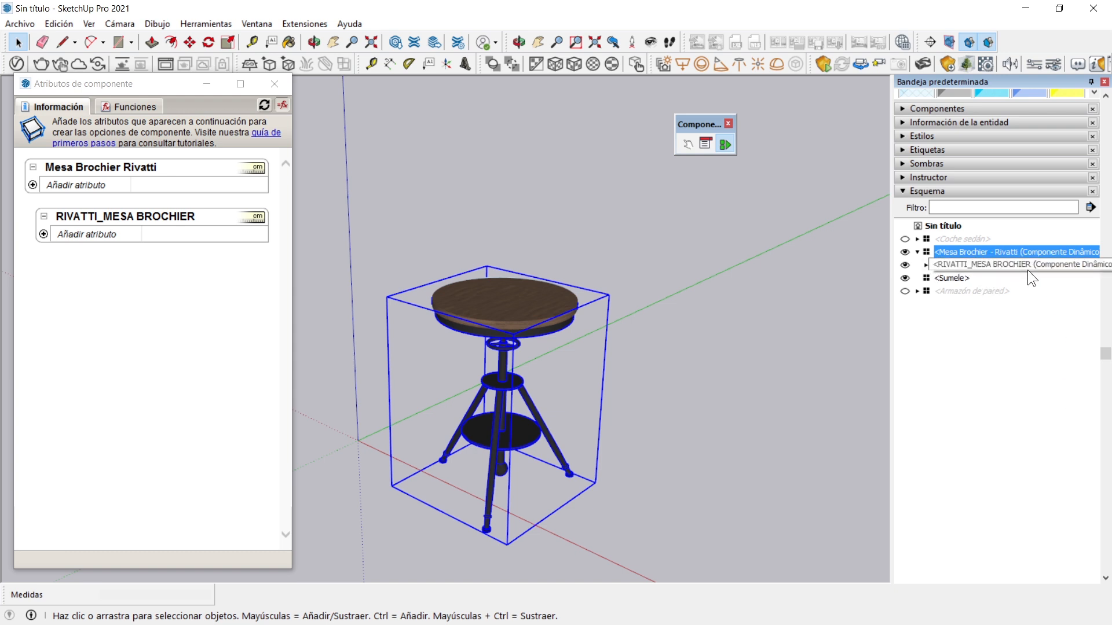
pyautogui.click(926, 265)
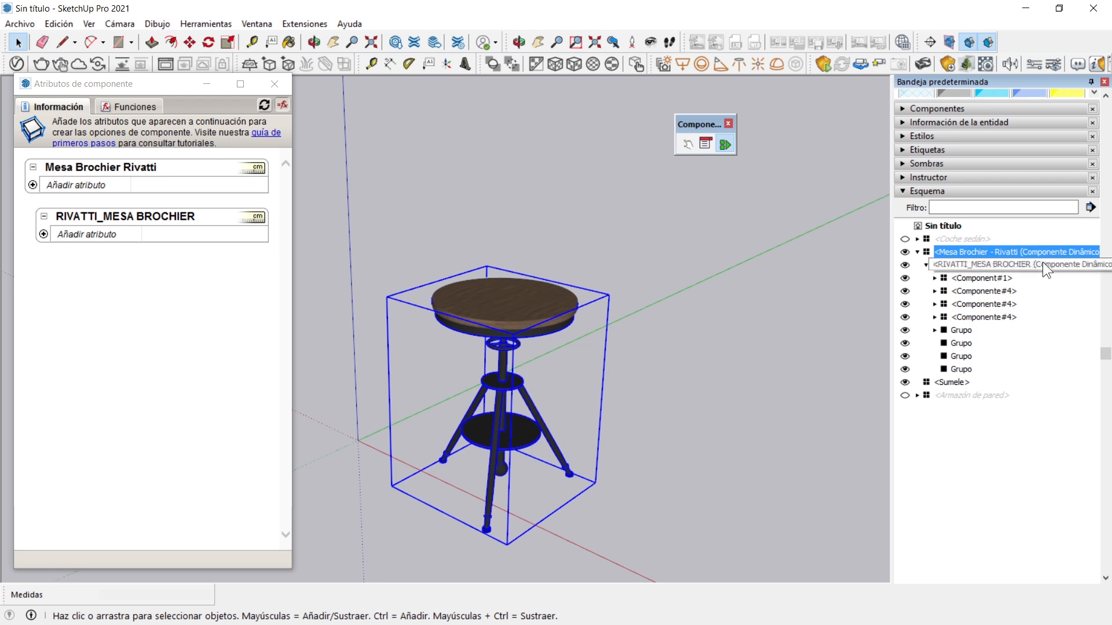
pyautogui.doubleClick(1004, 265)
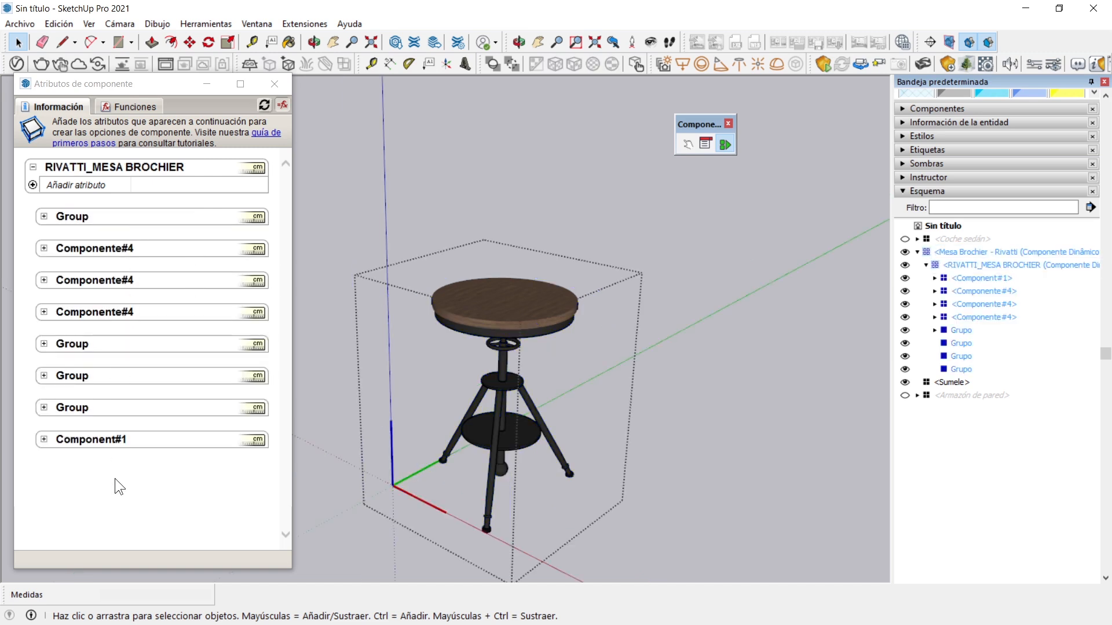
# Expand the Group and Componente#4 entries of RIVATTI_MESA BROCHIER in the component attributes to examine their contents
pyautogui.click(44, 216)
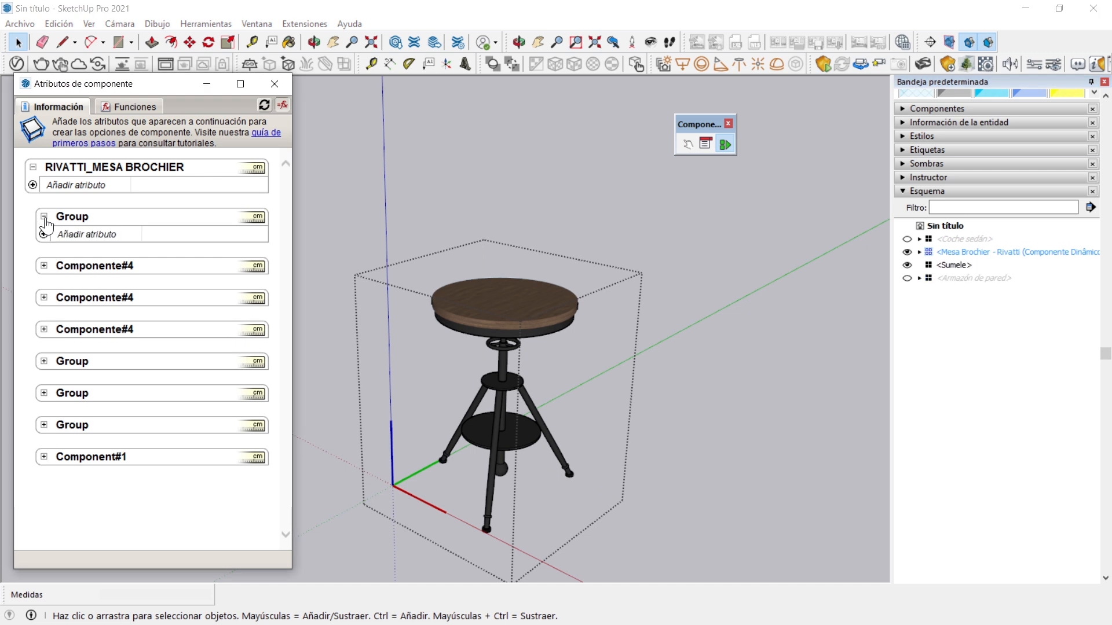
pyautogui.click(44, 266)
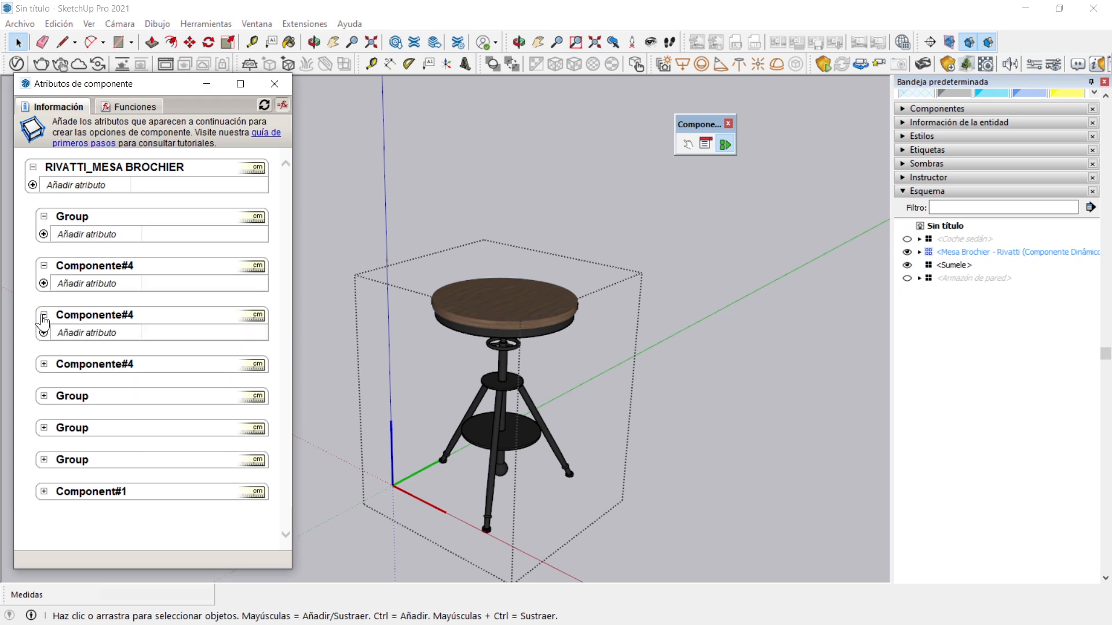
pyautogui.click(44, 315)
pyautogui.click(44, 364)
pyautogui.click(44, 403)
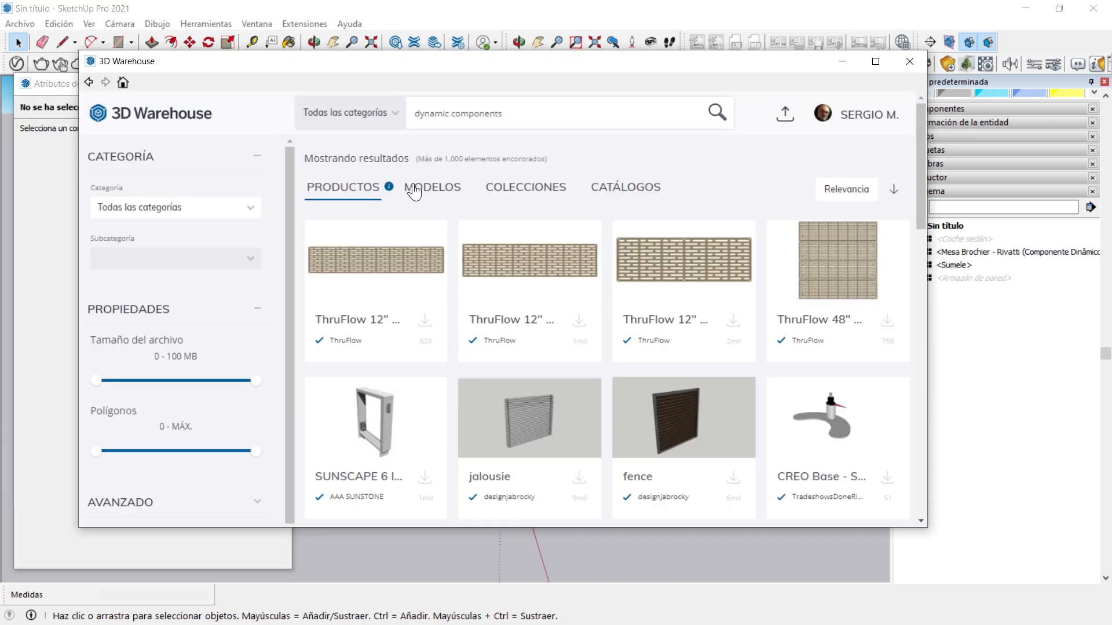
# Browse the model results for dynamic components in 3D Warehouse, load Dynamic component Stair, and place it near the origin
pyautogui.click(433, 188)
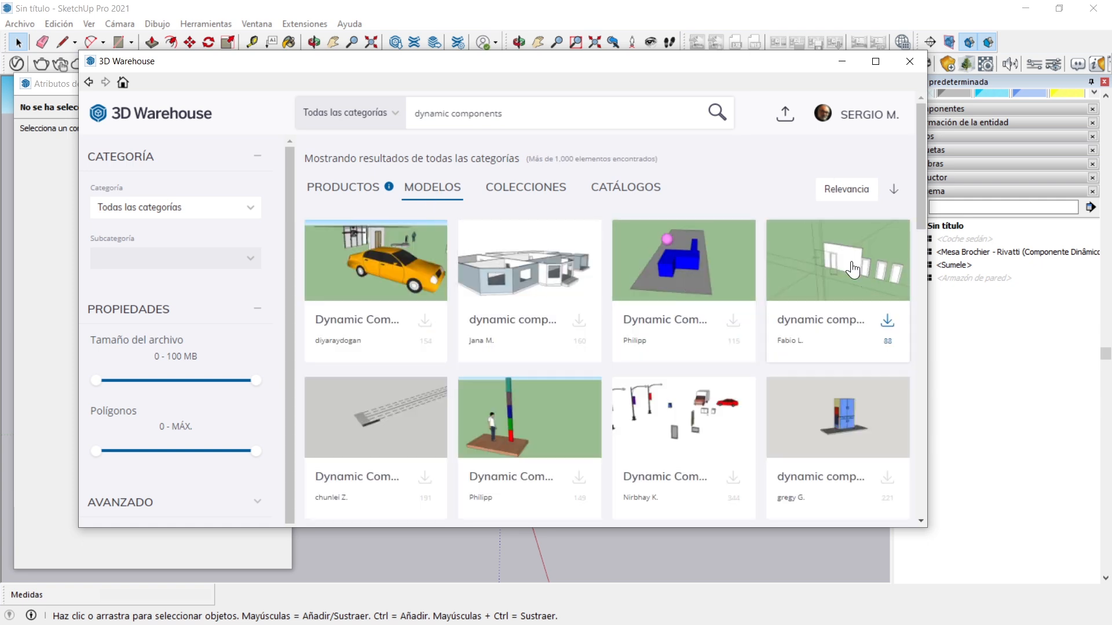
pyautogui.scroll(-2, 698, 317)
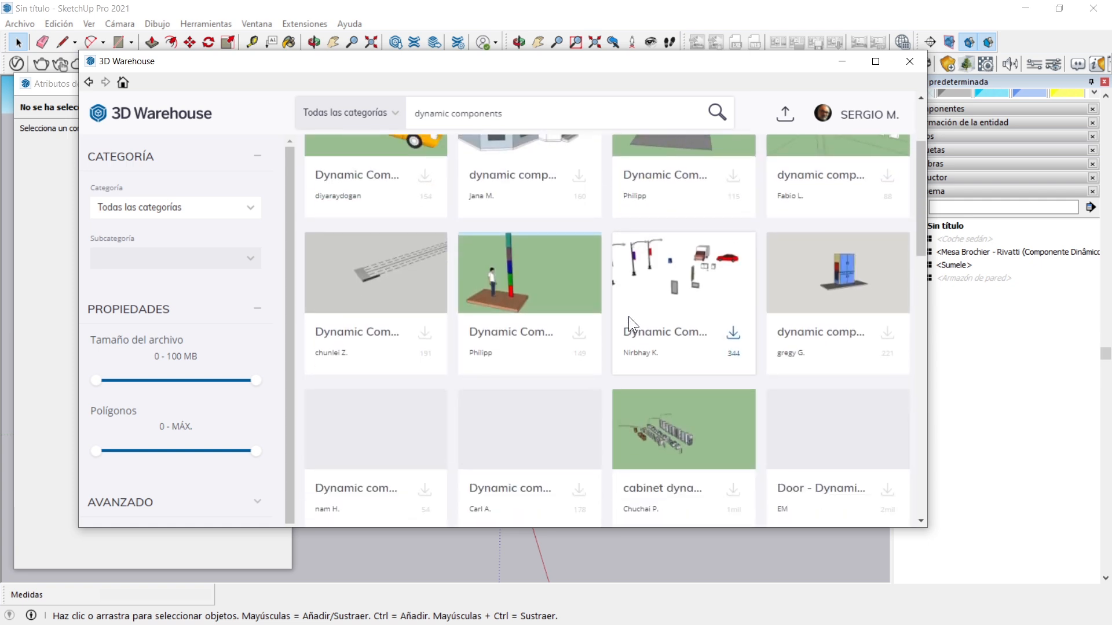
pyautogui.scroll(-1, 822, 425)
pyautogui.scroll(-2, 822, 421)
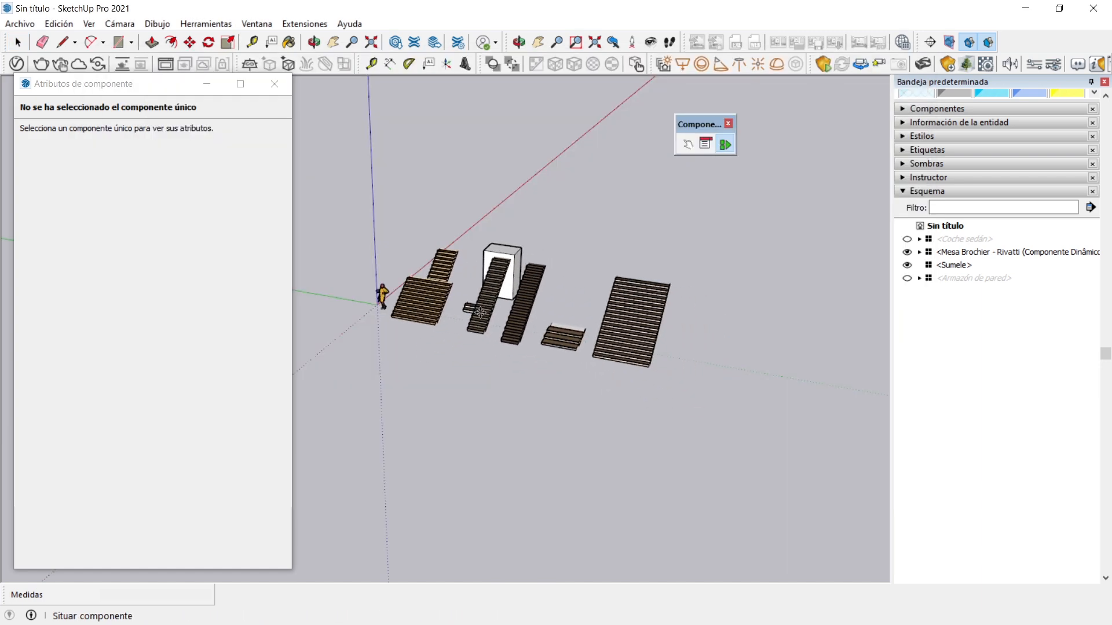
pyautogui.click(513, 307)
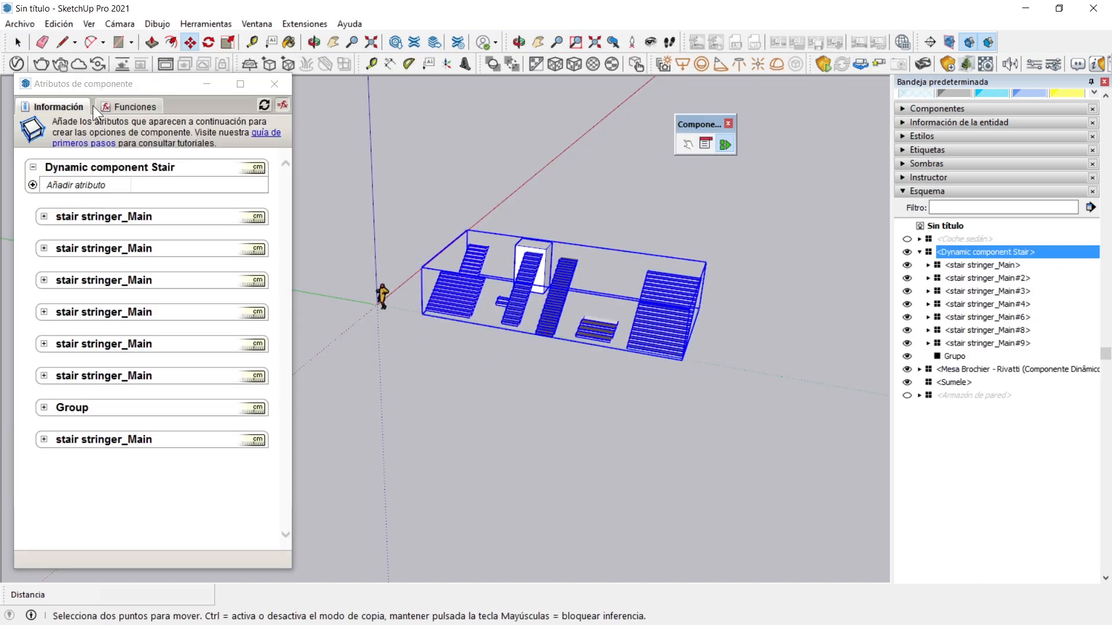
# Explode the Dynamic component Stair into its separate stair components
pyautogui.click(17, 42)
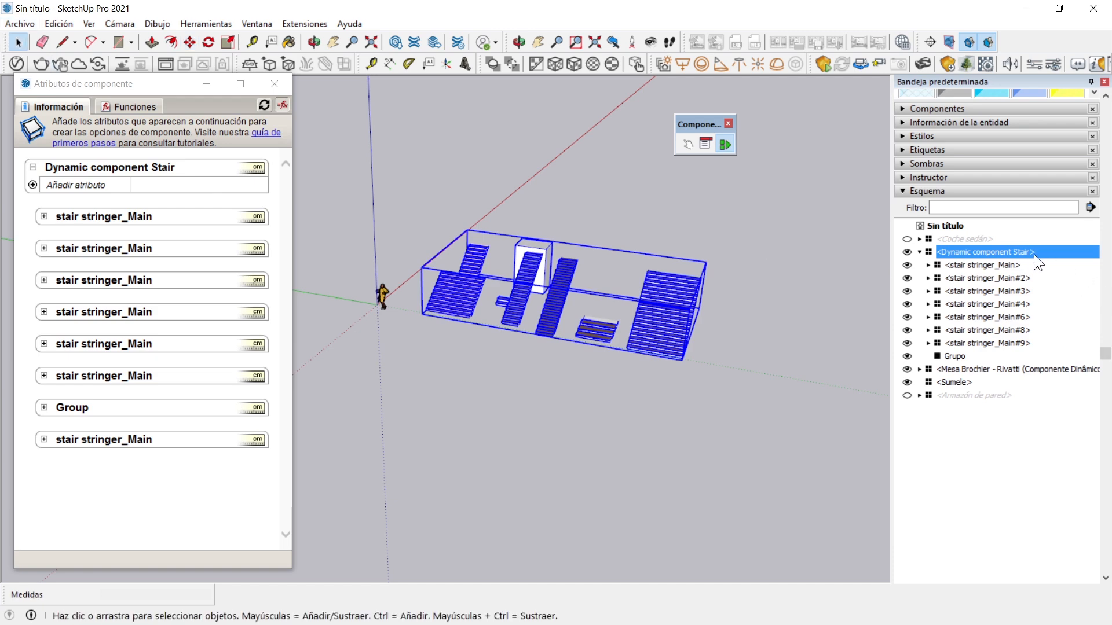
pyautogui.rightClick(658, 286)
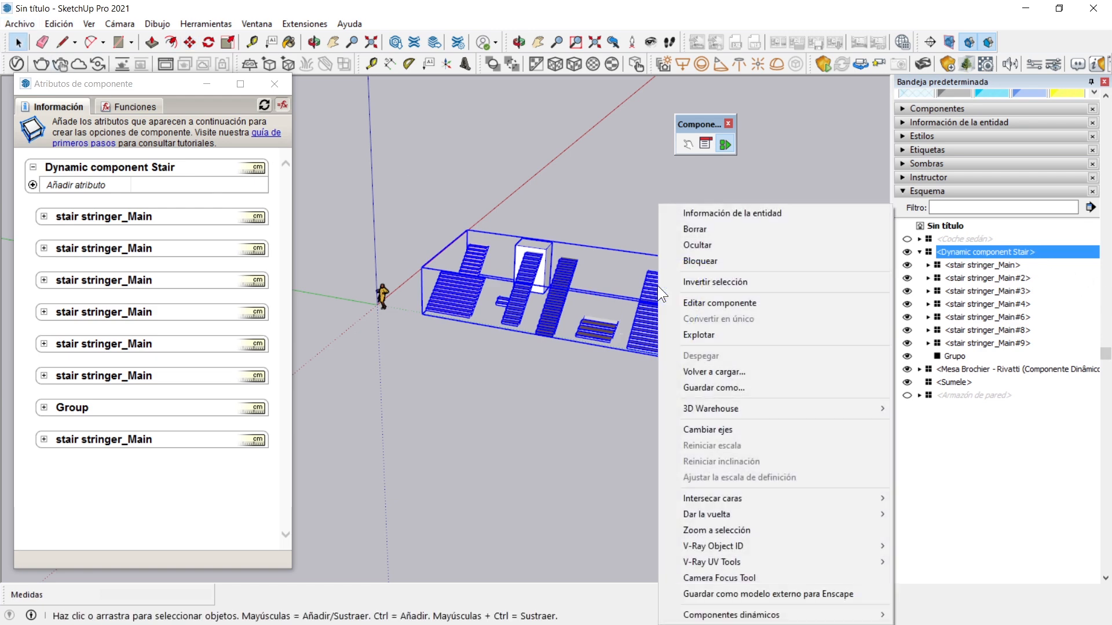
pyautogui.moveTo(660, 396); pyautogui.dragTo(469, 395, button='middle')
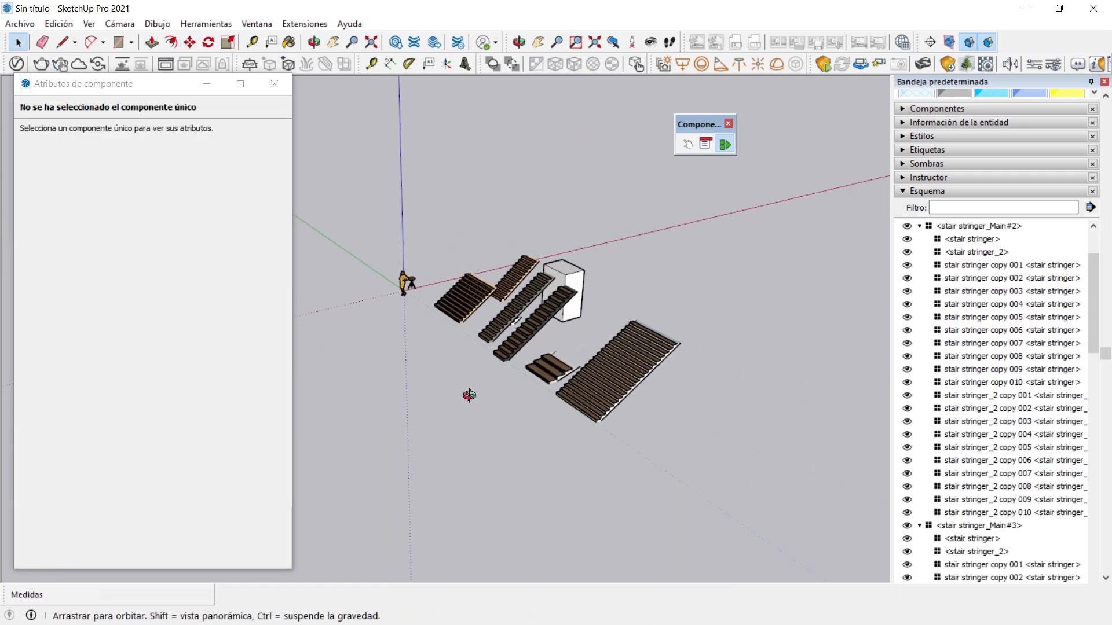
pyautogui.scroll(3, 676, 389)
# Scale the large end stair along the red axis, stretching it by about 2.85 and shrinking it to about 110 cm long
pyautogui.click(639, 322)
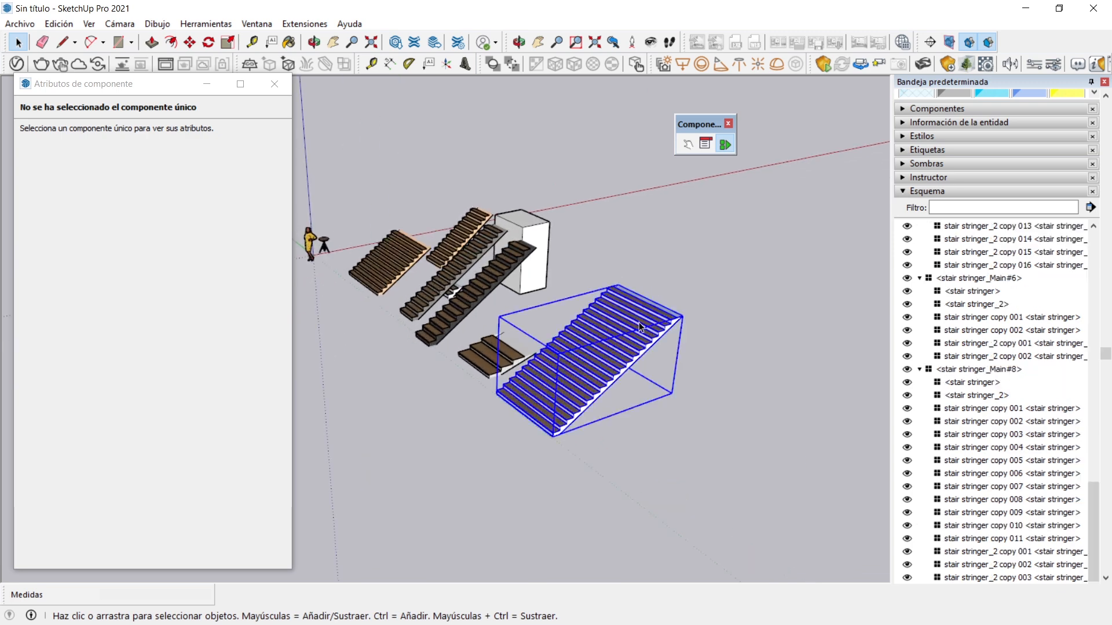
pyautogui.click(639, 325)
pyautogui.press('s')
pyautogui.moveTo(603, 322); pyautogui.dragTo(850, 290)
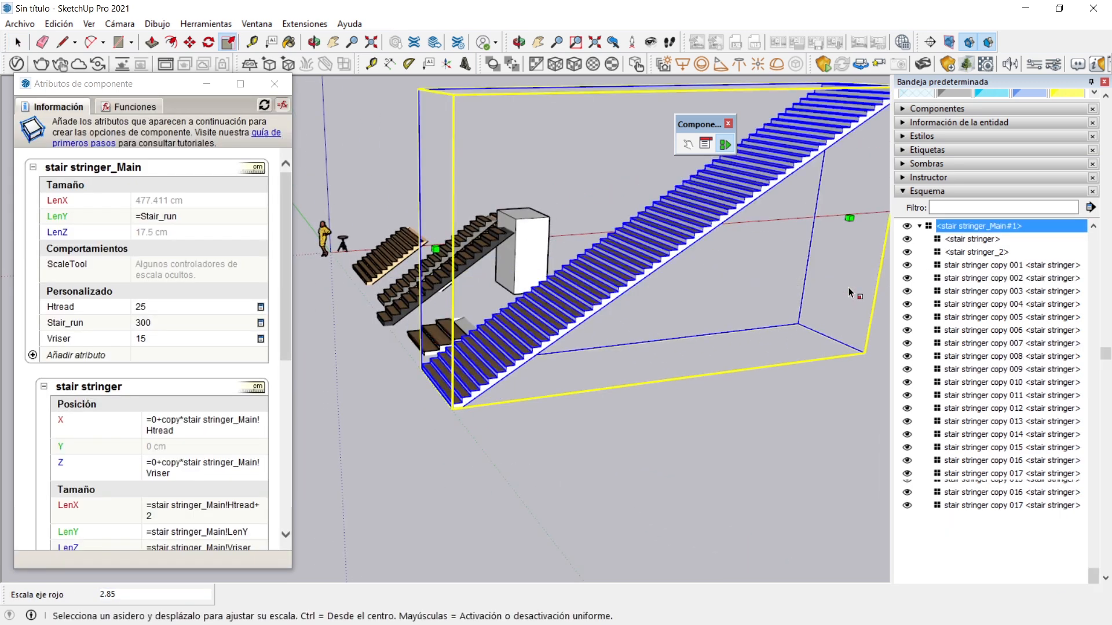
pyautogui.moveTo(849, 218); pyautogui.dragTo(578, 349)
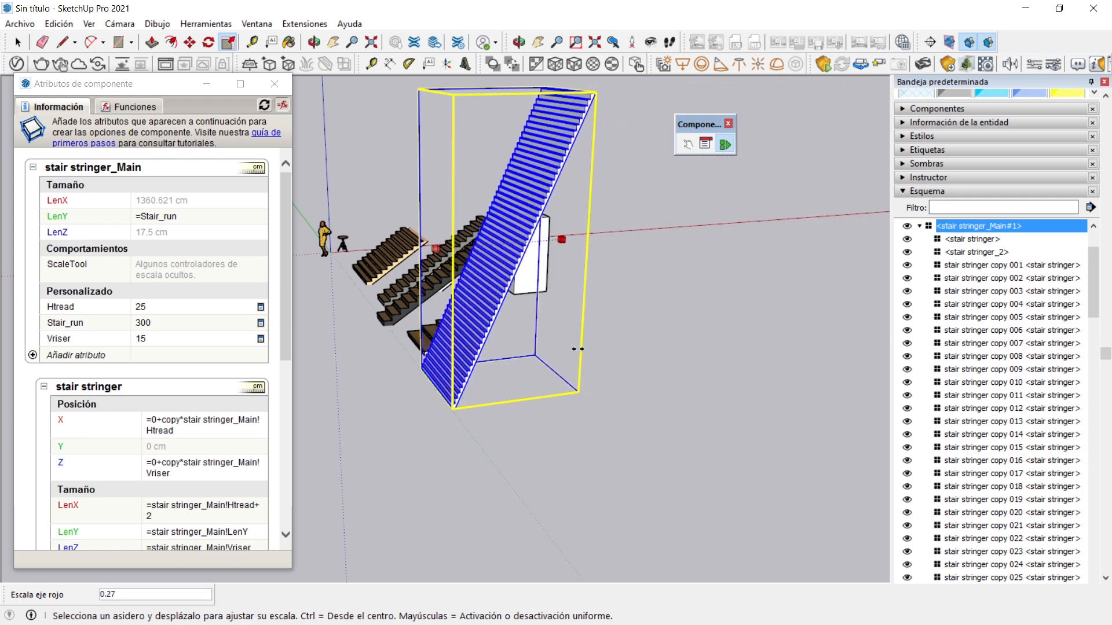
pyautogui.moveTo(578, 349); pyautogui.dragTo(516, 367)
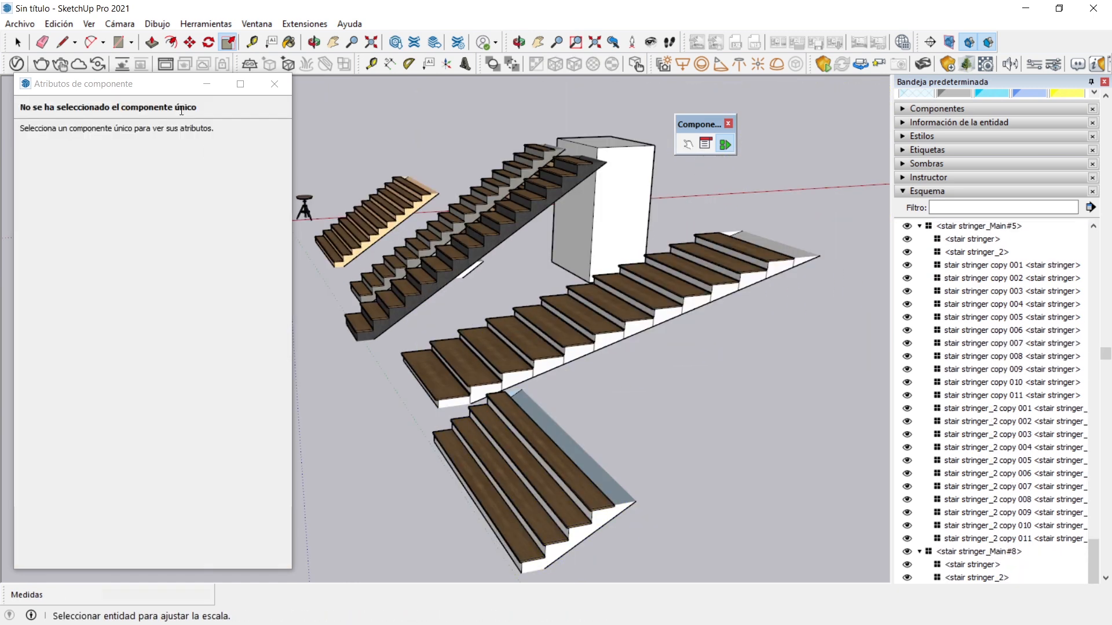
# Select the long stair beside the shortened one and examine its Htread, Vriser, position, size and Copies formulas in the component attributes
pyautogui.click(18, 43)
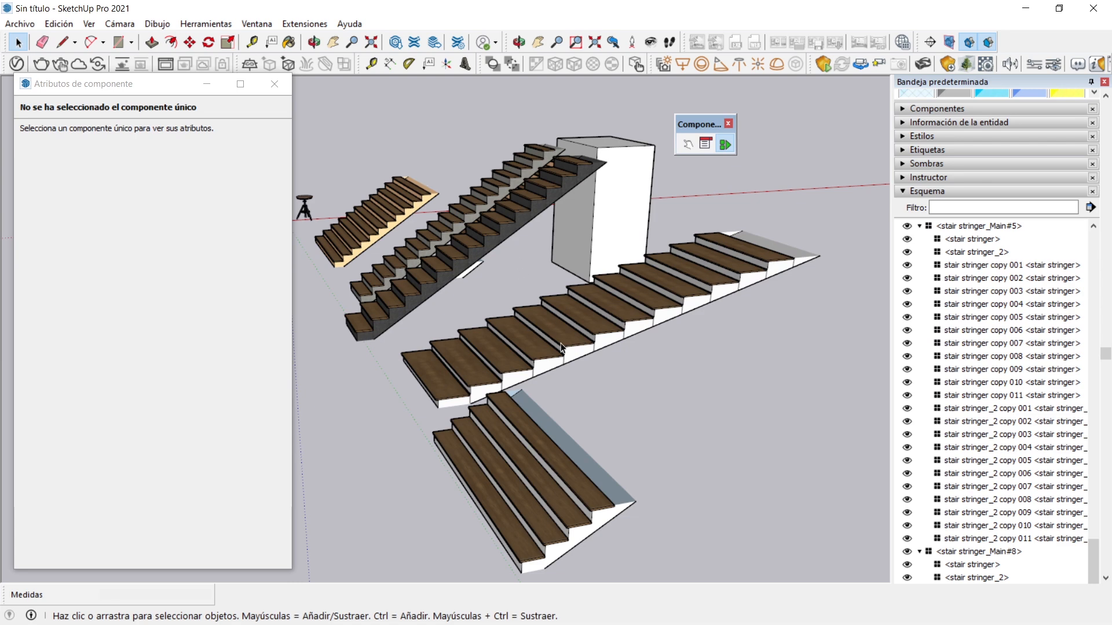
pyautogui.click(545, 343)
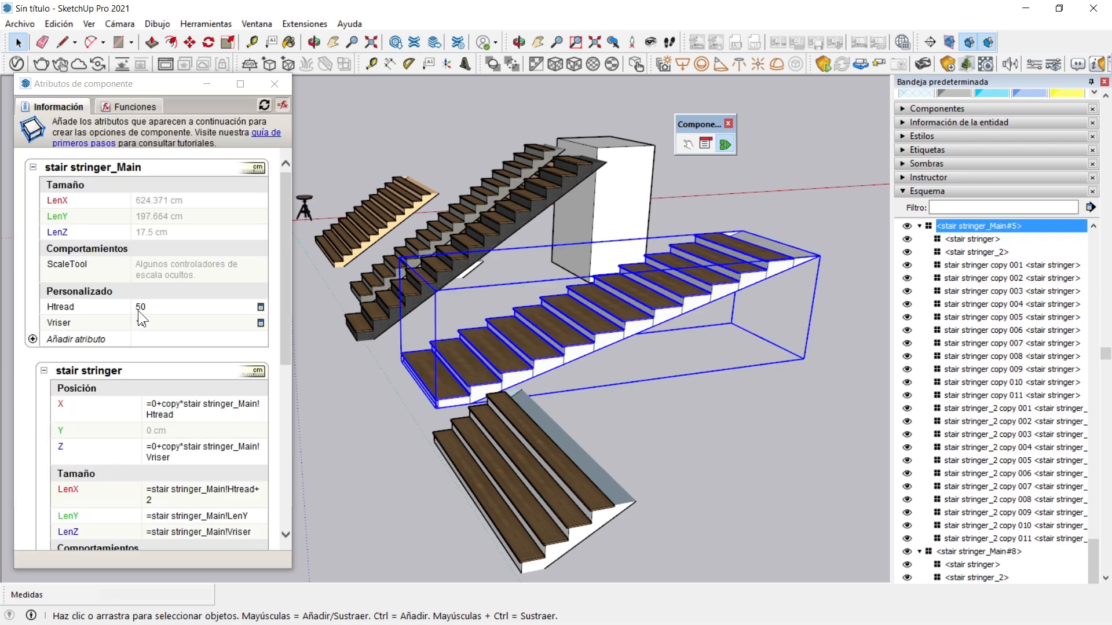
pyautogui.scroll(-1, 127, 328)
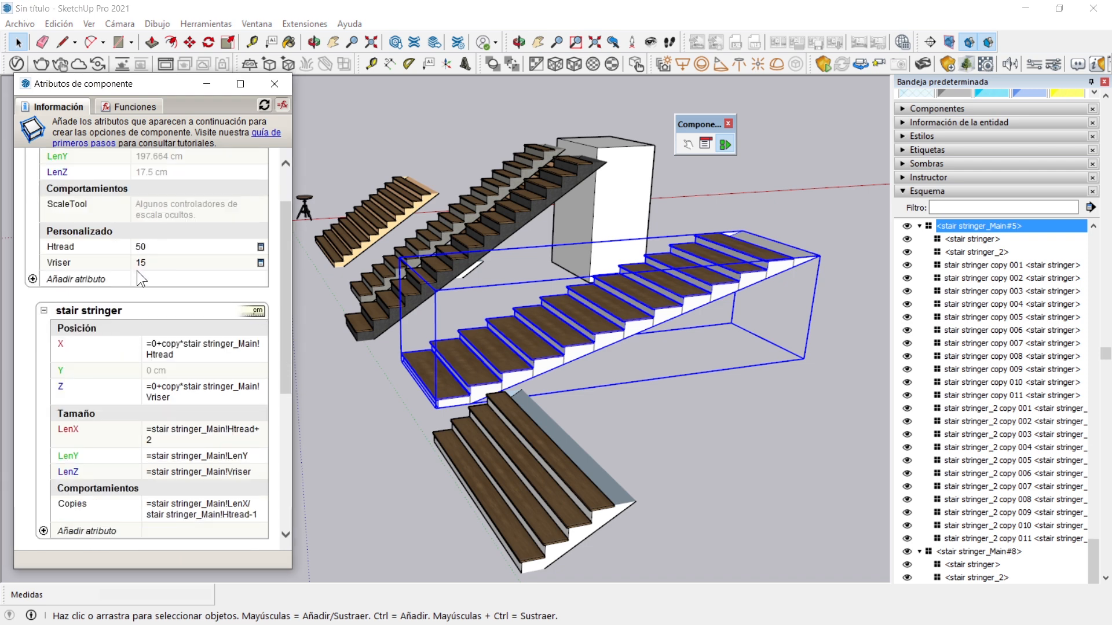
pyautogui.scroll(-3, 150, 255)
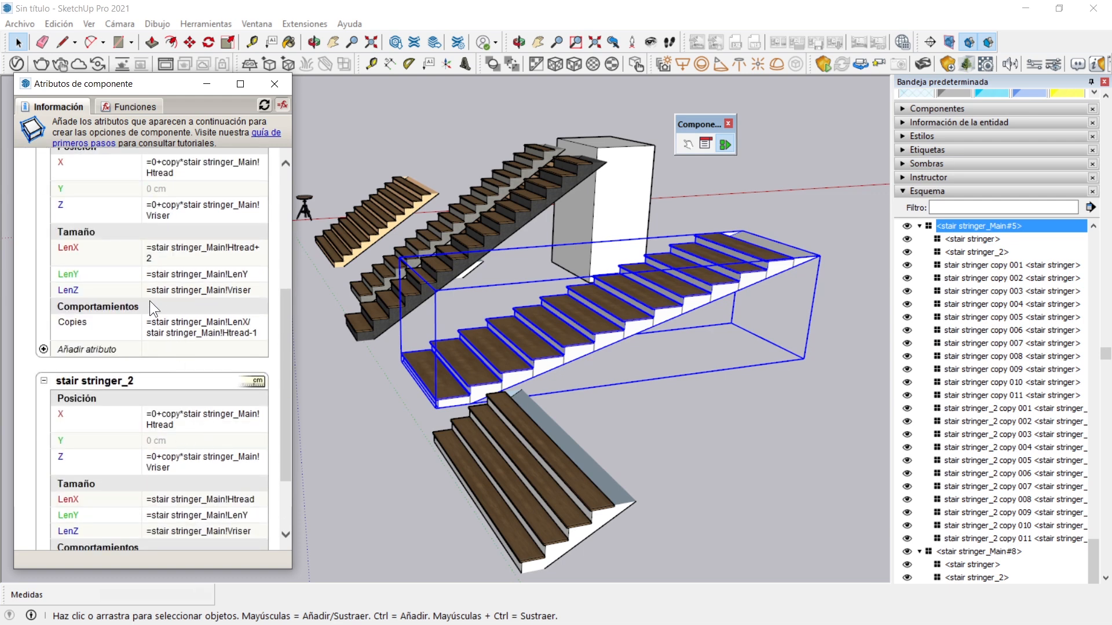
pyautogui.scroll(-2, 172, 234)
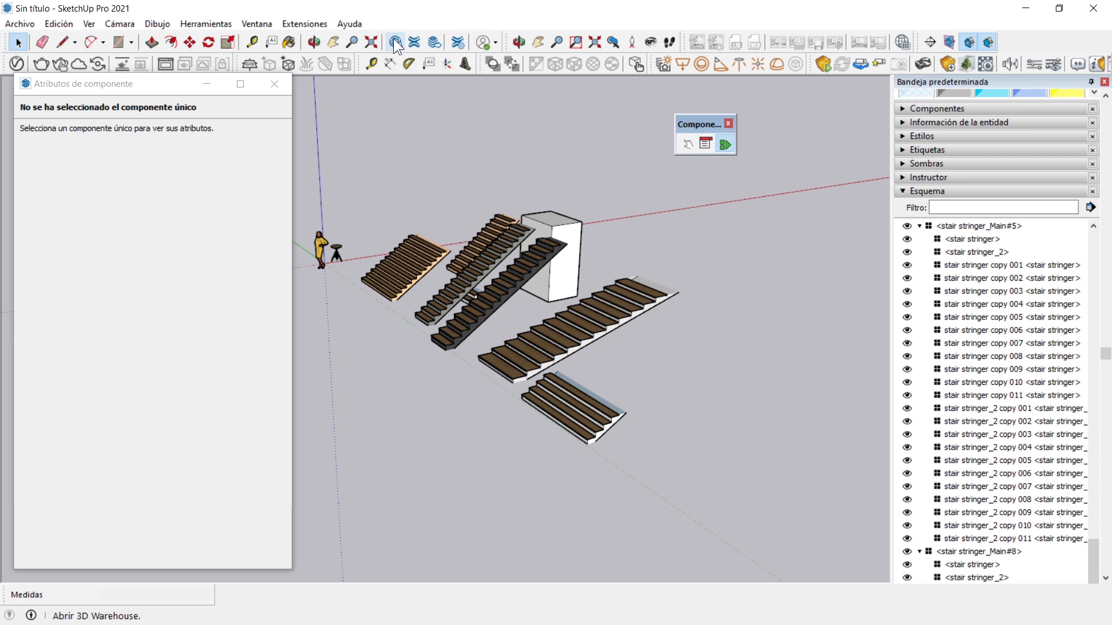
# Find Door - Dynamic Component in the 3D Warehouse model results, load it directly into the model, and place it beside the stairs
pyautogui.click(395, 42)
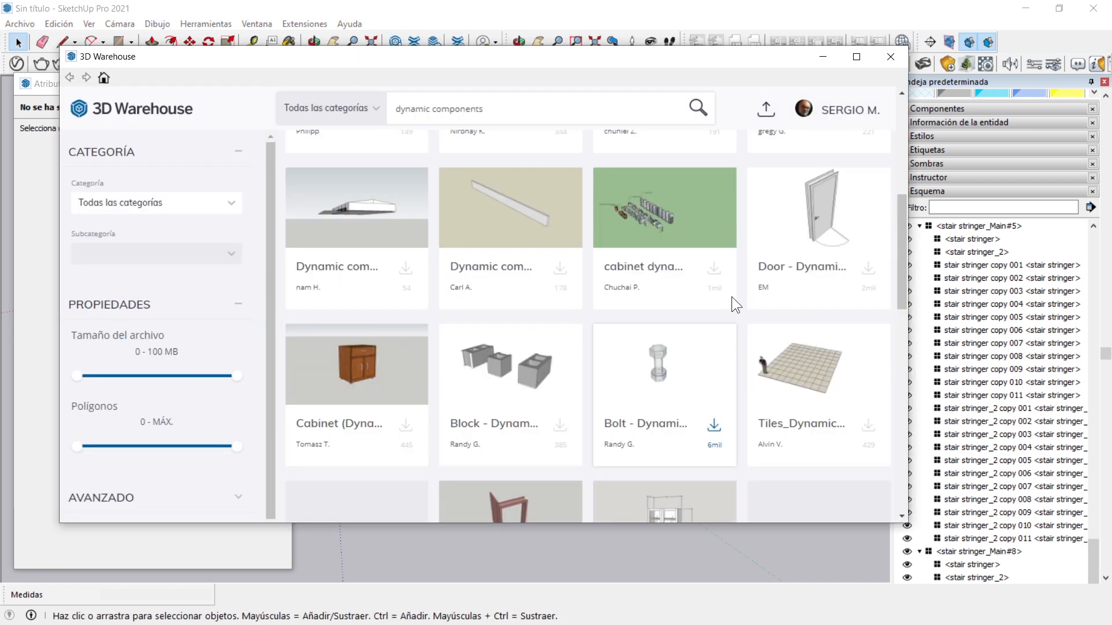
pyautogui.click(819, 194)
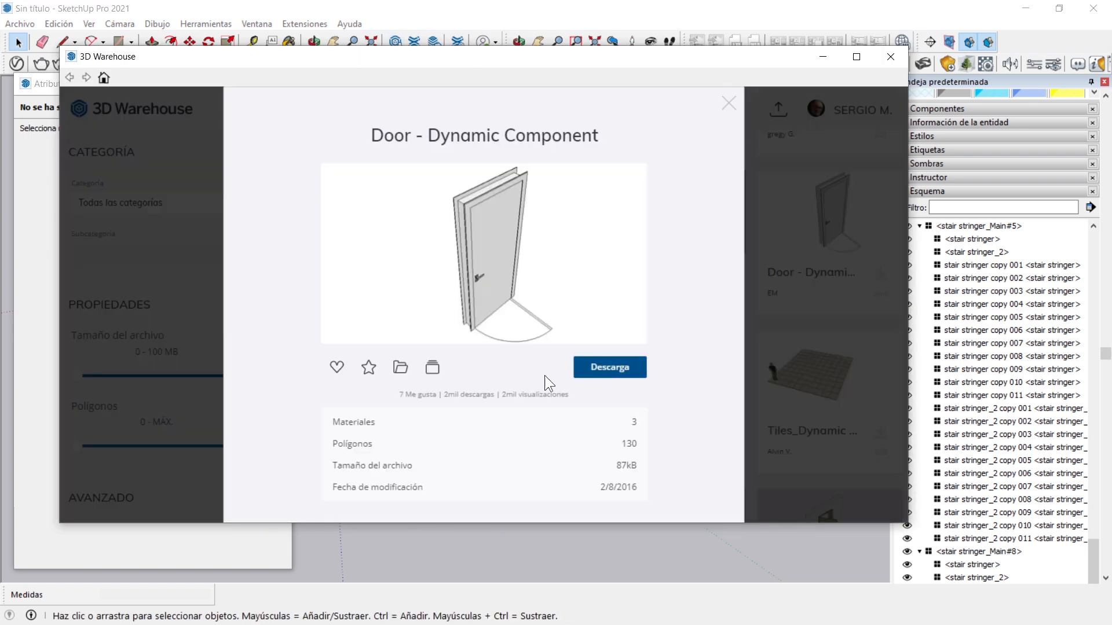
pyautogui.click(616, 371)
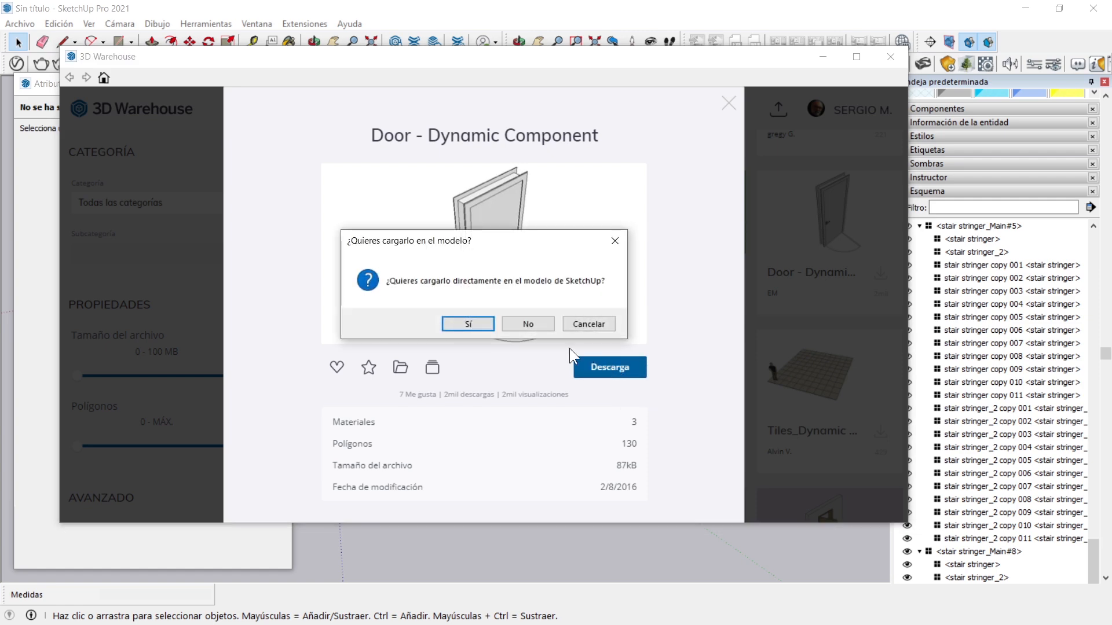
pyautogui.press('Return')
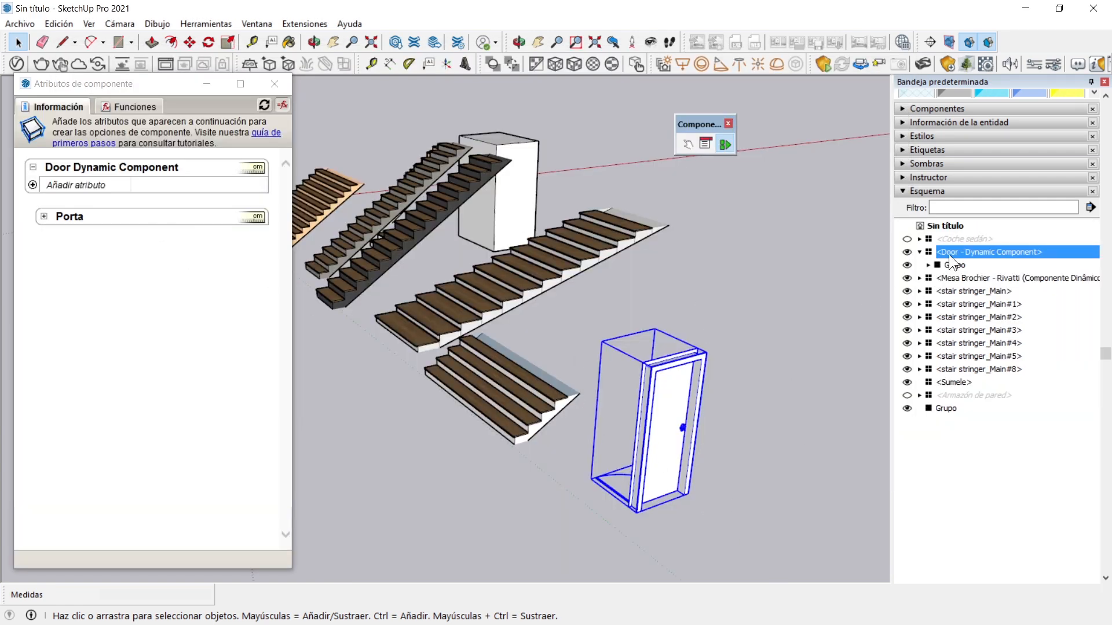
# Explode the outer Door - Dynamic Component and select the Porta group inside to see its attributes
pyautogui.moveTo(754, 534); pyautogui.dragTo(469, 536, button='middle')
pyautogui.scroll(-5, 678, 542)
pyautogui.moveTo(582, 448); pyautogui.dragTo(408, 481, button='middle')
pyautogui.scroll(6, 349, 450)
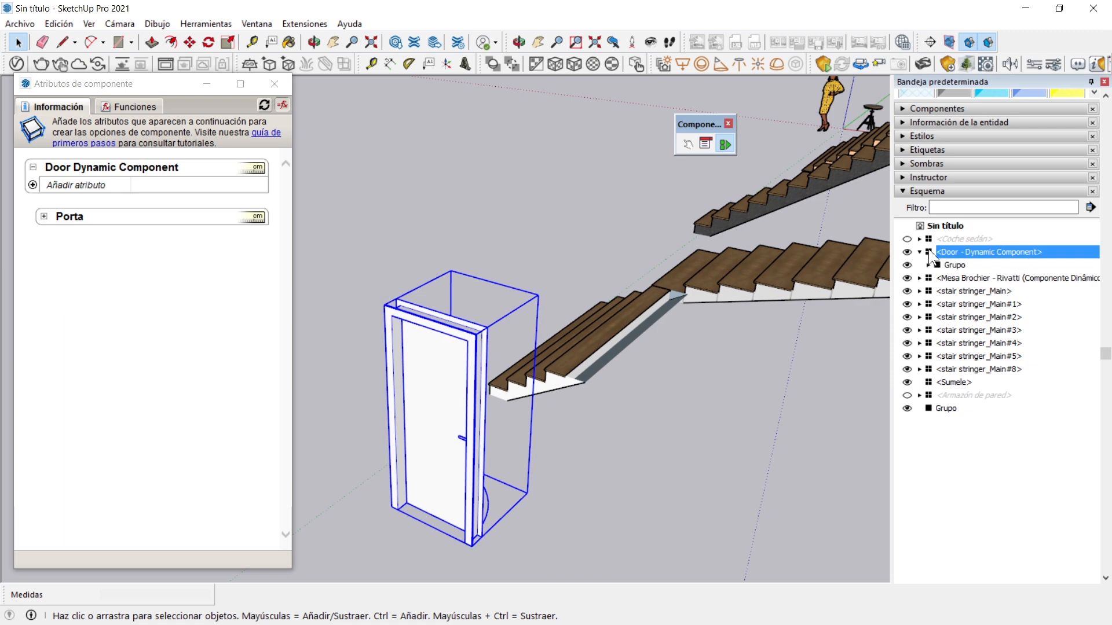
pyautogui.rightClick(451, 372)
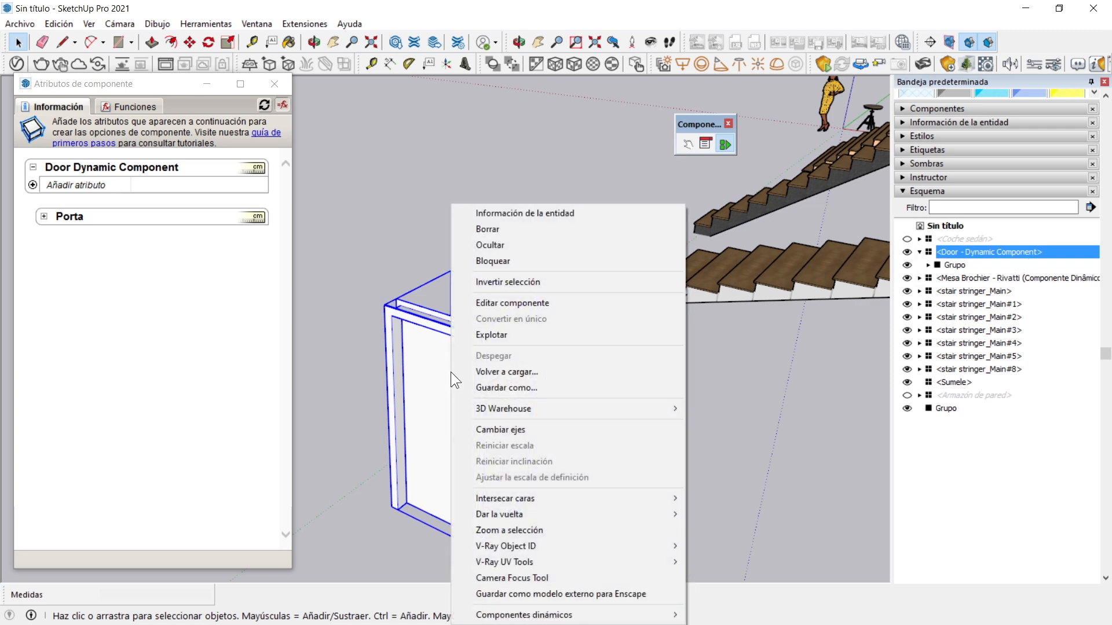
pyautogui.click(475, 335)
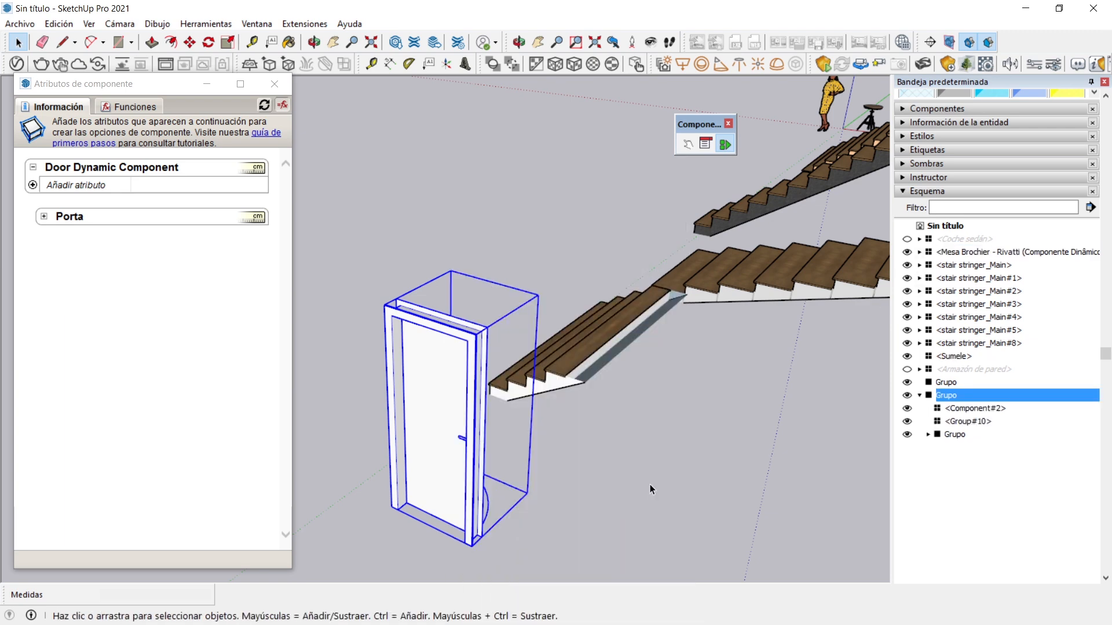
pyautogui.click(650, 484)
pyautogui.click(454, 369)
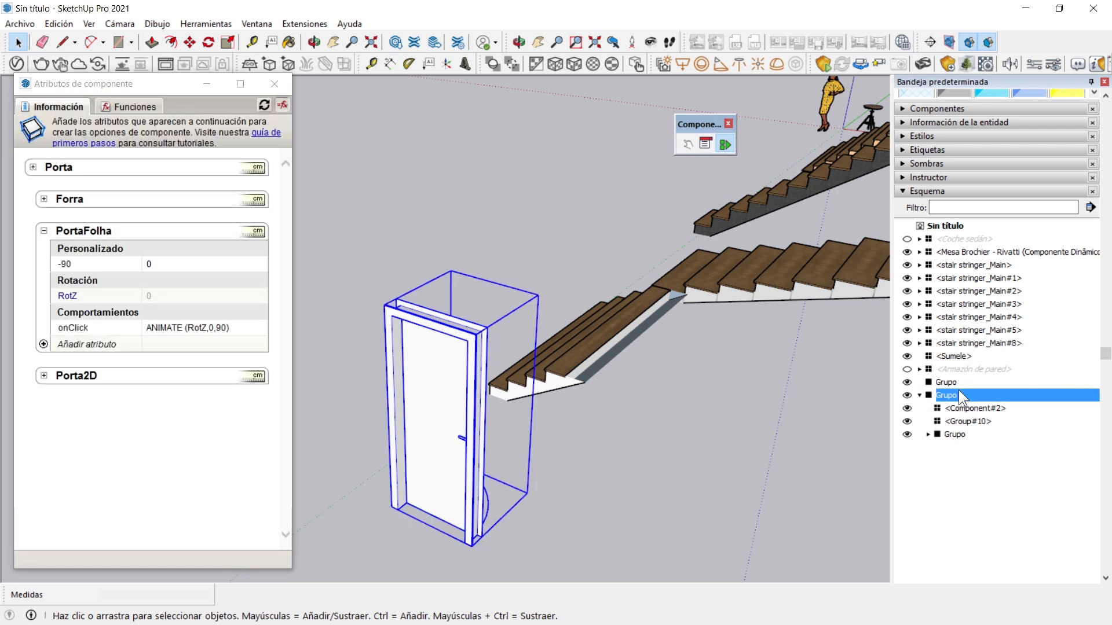
# Interact with the door leaf twice to test its opening and closing animation
pyautogui.click(688, 143)
pyautogui.click(430, 396)
pyautogui.click(430, 396)
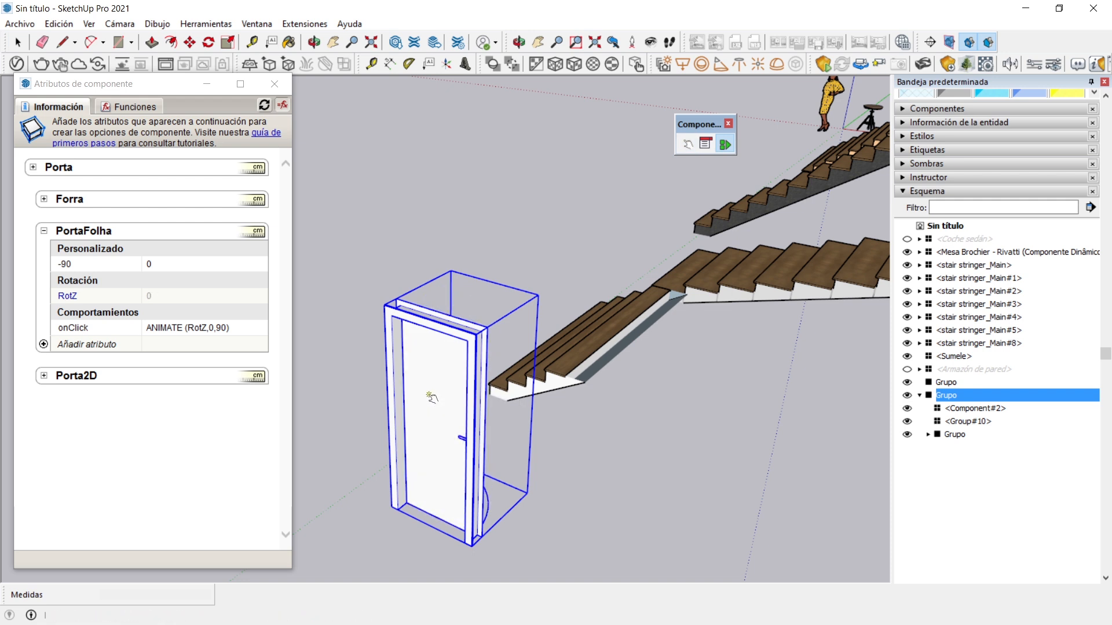
# Check the component options of the Porta door and inspect its leaf and handle up close
pyautogui.click(707, 142)
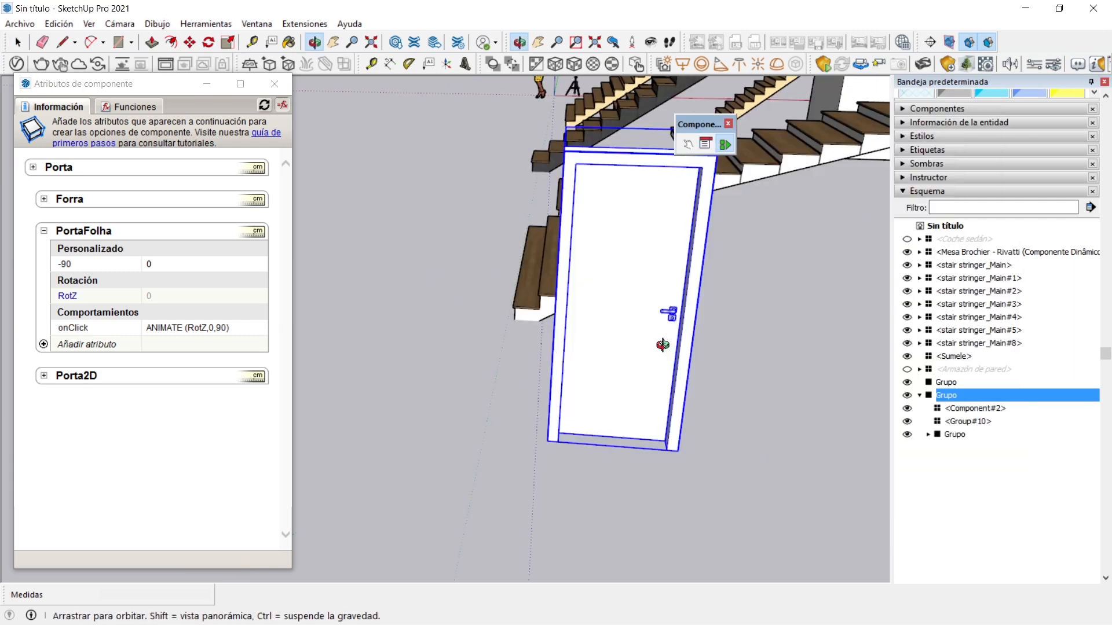
pyautogui.moveTo(662, 345); pyautogui.dragTo(601, 359, button='middle')
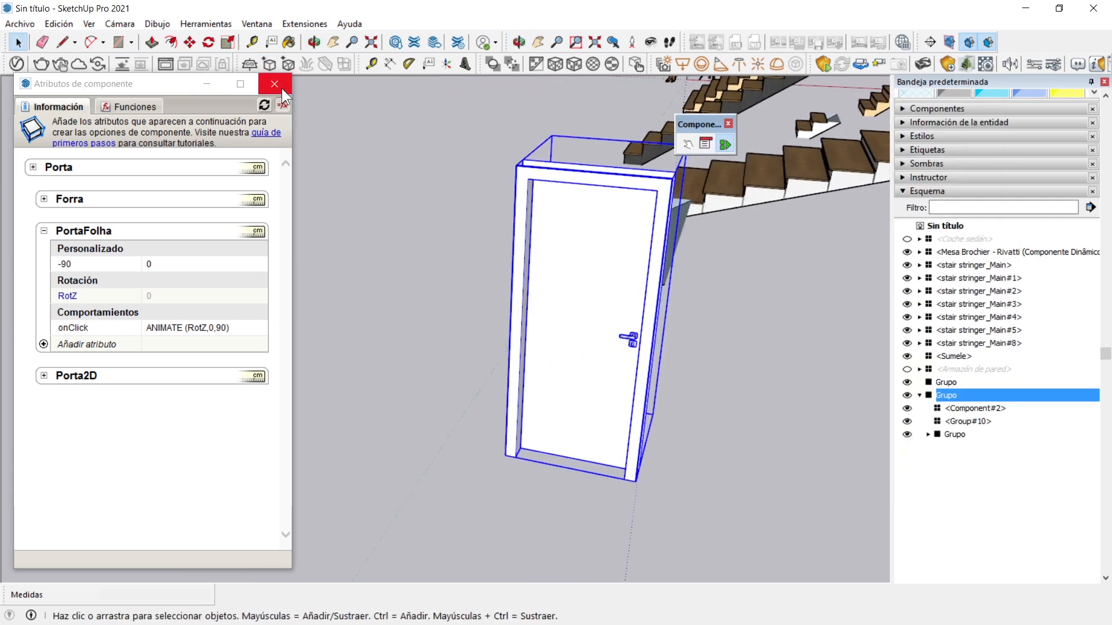
pyautogui.scroll(5, 603, 261)
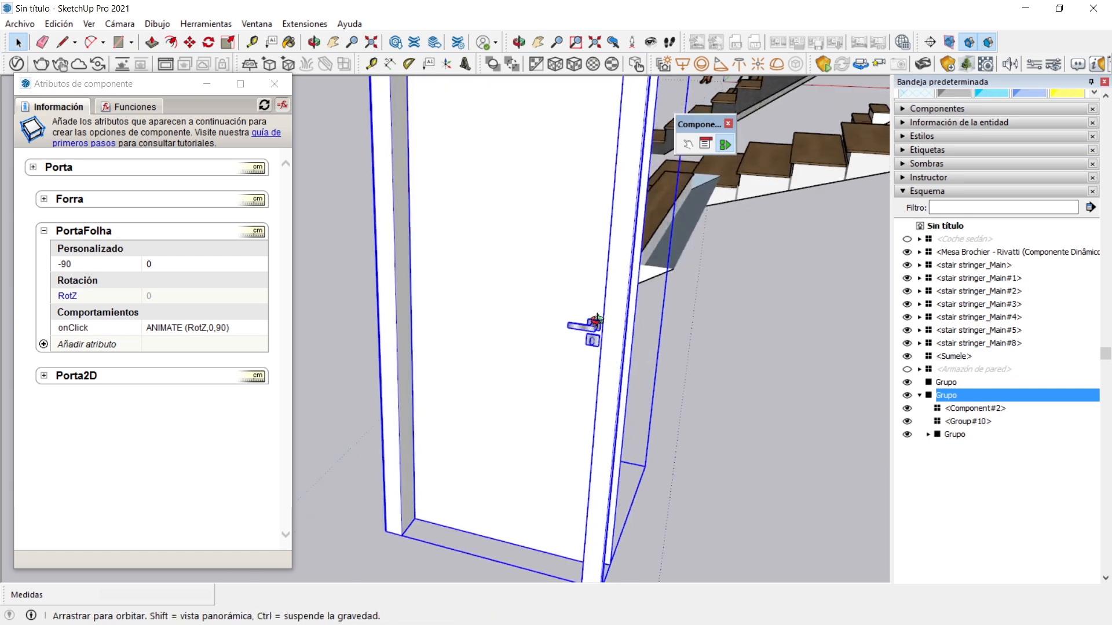
pyautogui.scroll(-3, 620, 281)
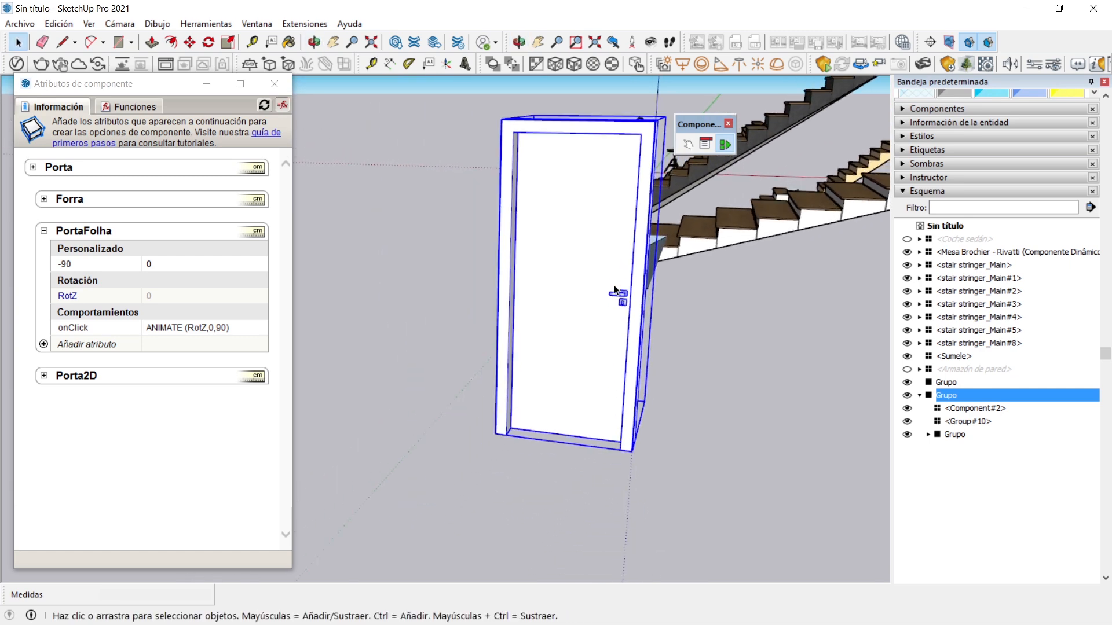
pyautogui.scroll(4, 622, 307)
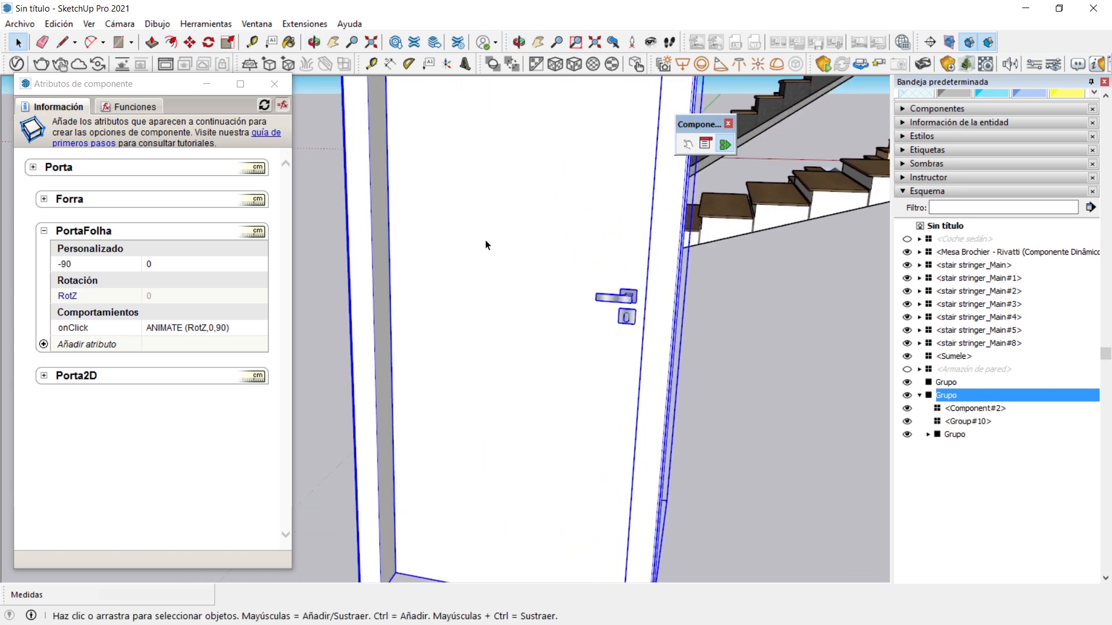
# Swing the Porta door leaf open with the Interact tool and view its handle up close
pyautogui.scroll(-2, 492, 261)
pyautogui.scroll(-1, 504, 273)
pyautogui.scroll(-2, 442, 298)
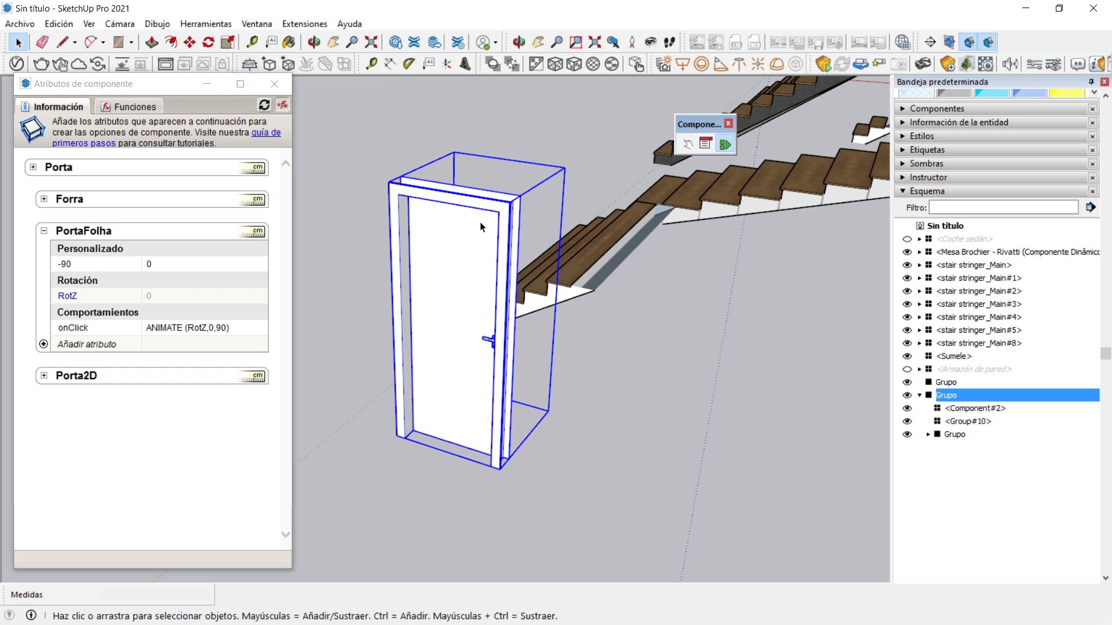
pyautogui.click(687, 144)
pyautogui.click(458, 324)
pyautogui.moveTo(457, 328); pyautogui.dragTo(511, 288, button='middle')
pyautogui.scroll(4, 511, 293)
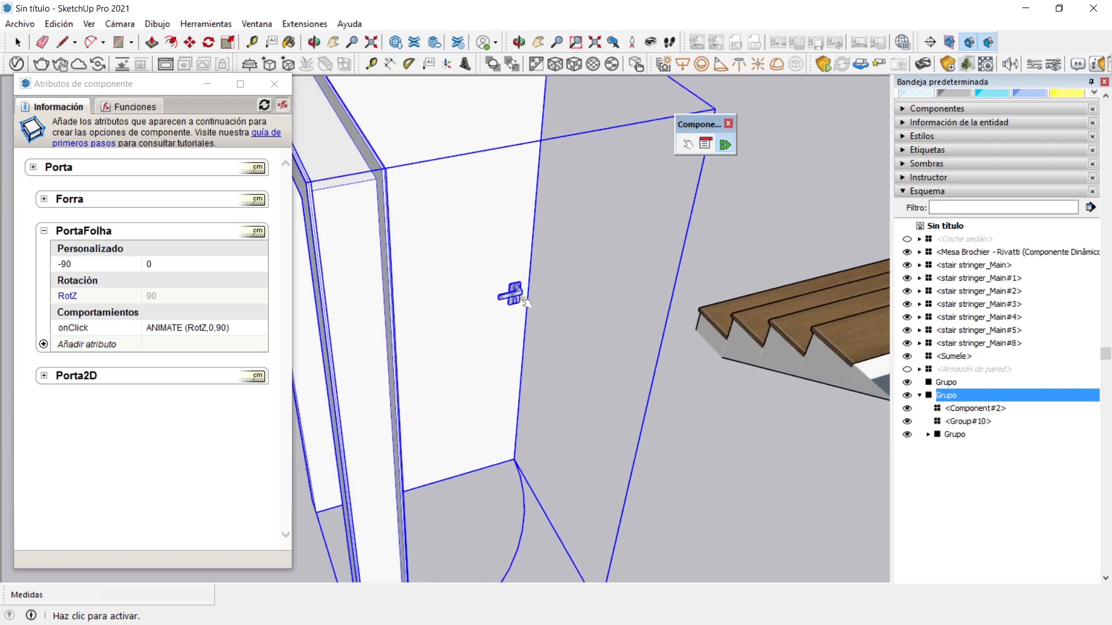
# Enter the door group and its leaf, check the handle set's attributes, and select the PortaFolha group to show its attributes
pyautogui.click(18, 42)
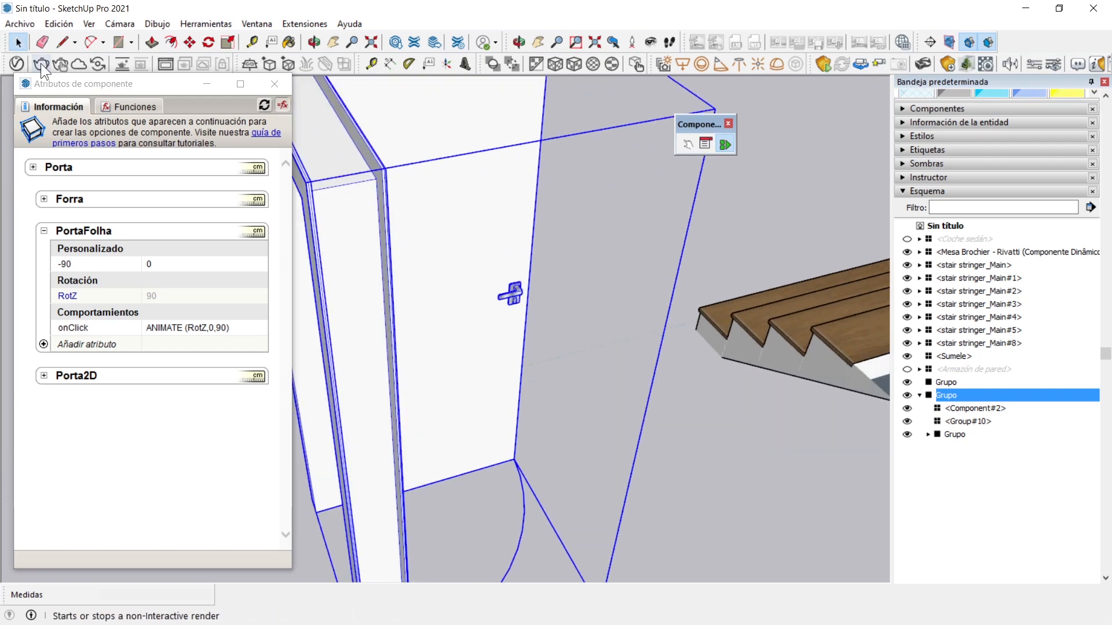
pyautogui.click(623, 255)
pyautogui.doubleClick(513, 293)
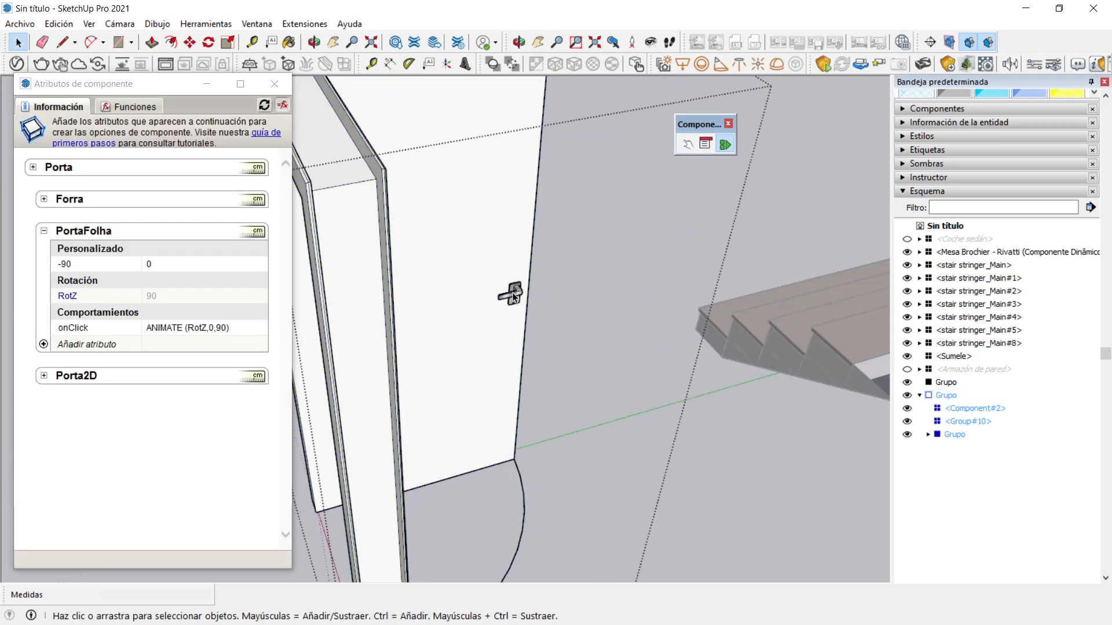
pyautogui.doubleClick(513, 293)
pyautogui.click(513, 293)
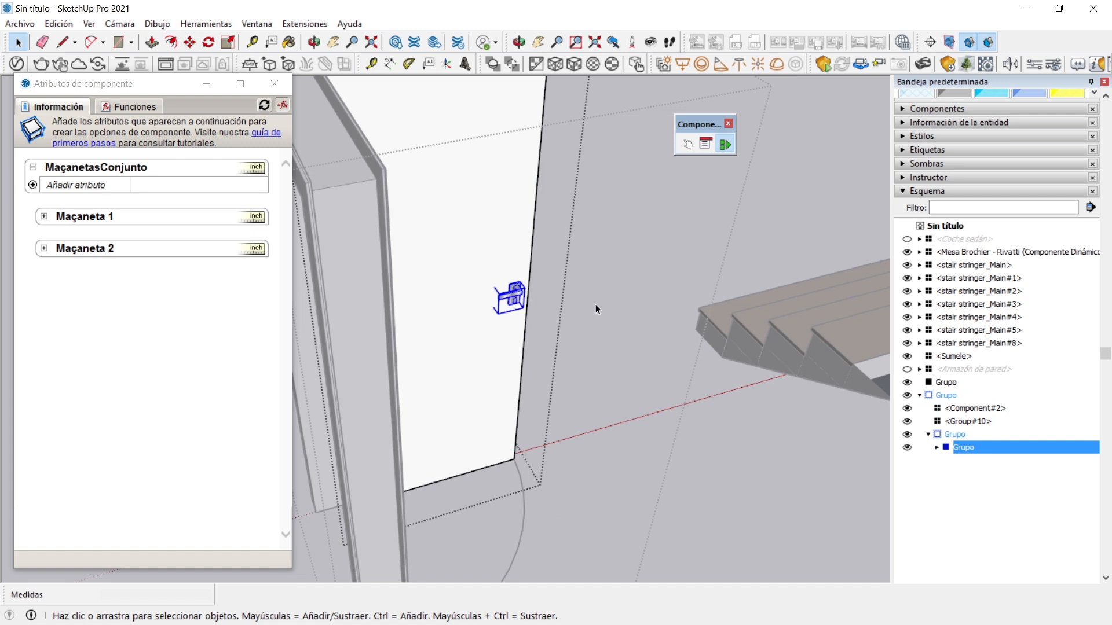
pyautogui.click(949, 433)
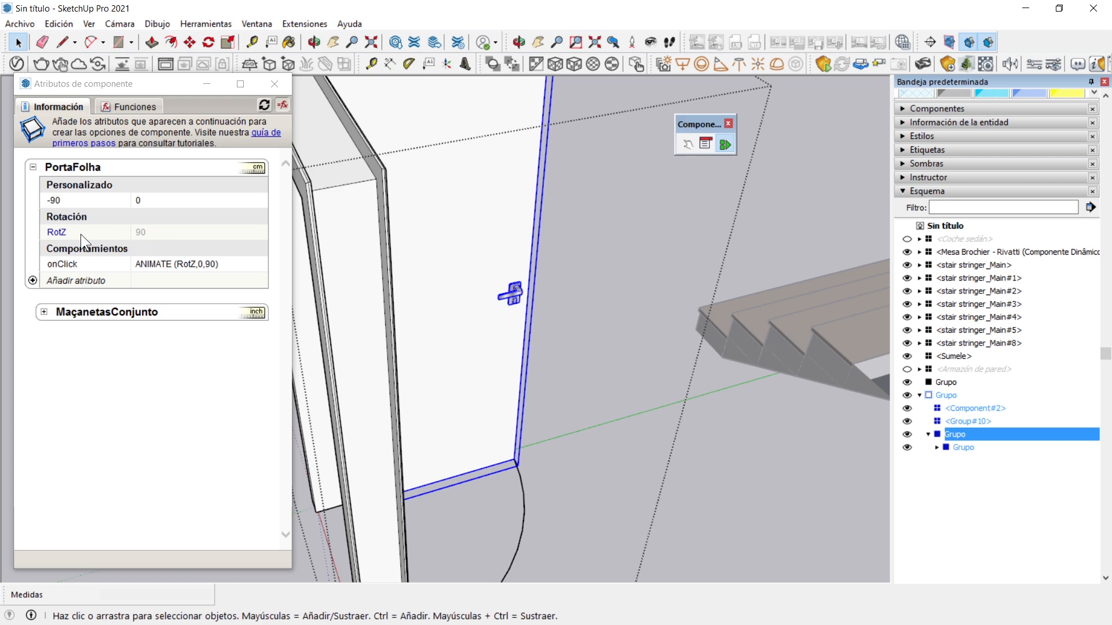
# View the open PortaFolha leaf from both sides and swing it closed with the Interact tool
pyautogui.scroll(-5, 380, 256)
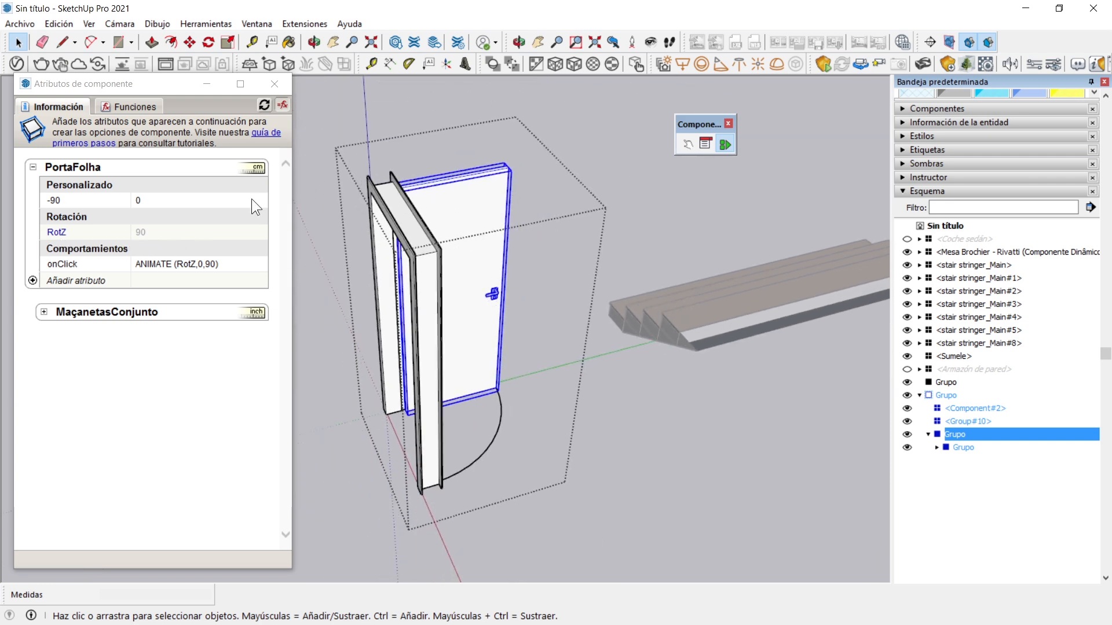
pyautogui.moveTo(502, 226); pyautogui.dragTo(261, 257, button='middle')
pyautogui.scroll(3, 464, 204)
pyautogui.moveTo(466, 204); pyautogui.dragTo(217, 260, button='middle')
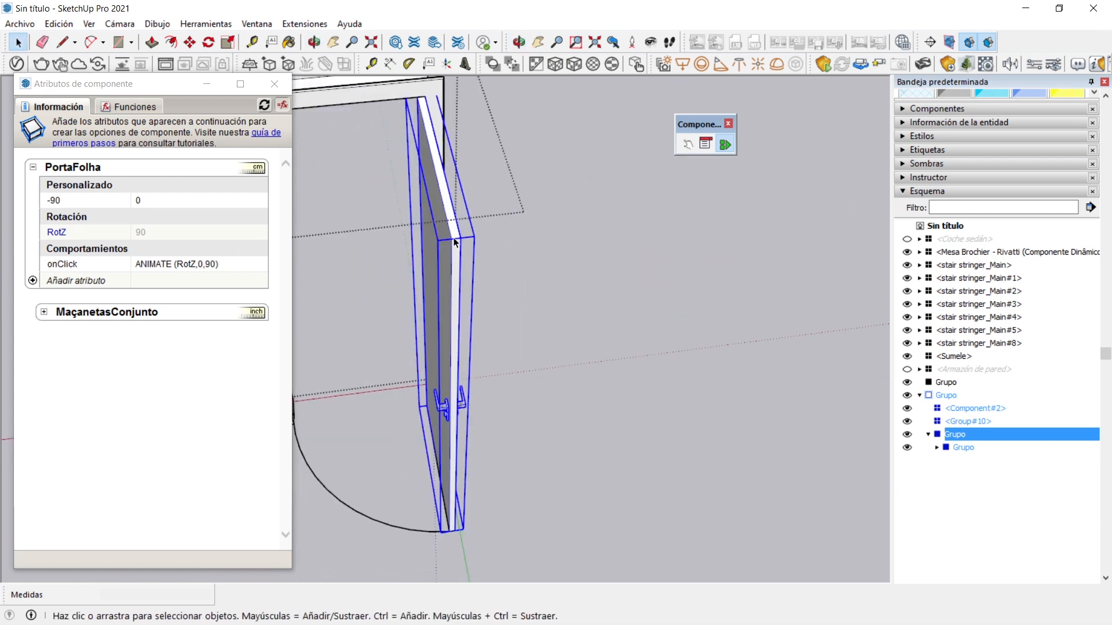
pyautogui.moveTo(455, 243); pyautogui.dragTo(381, 248, button='middle')
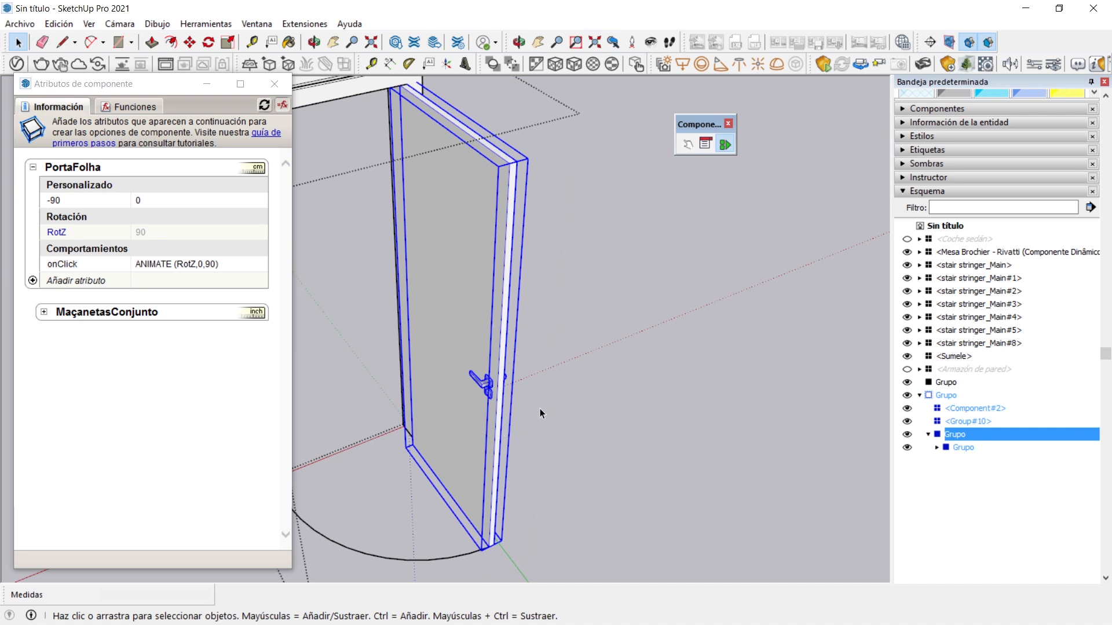
pyautogui.moveTo(463, 189); pyautogui.dragTo(572, 284, button='middle')
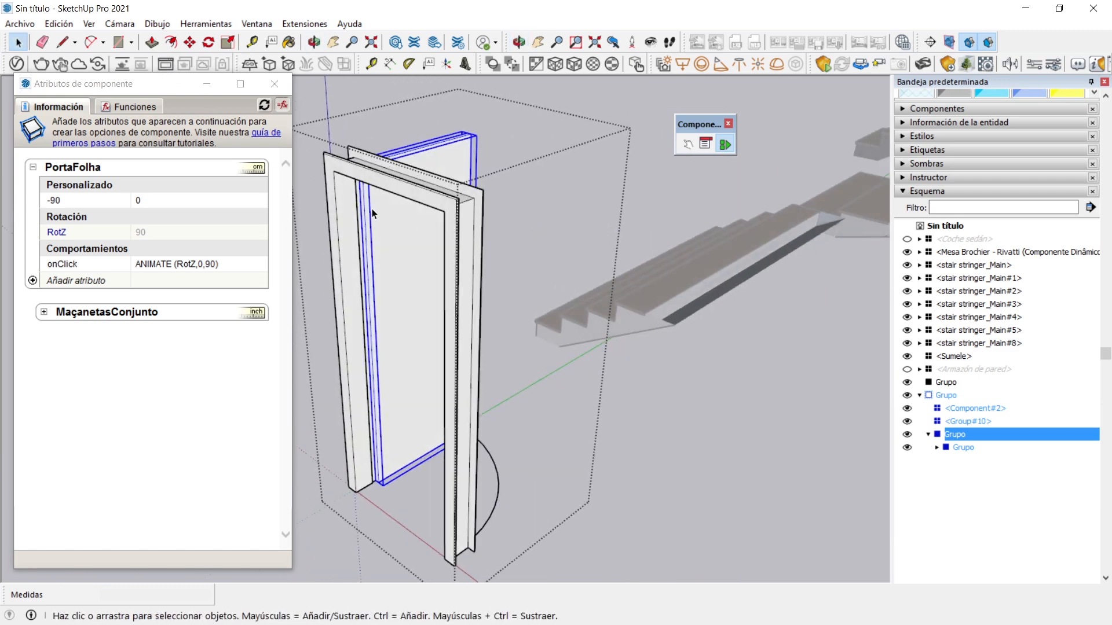
pyautogui.click(688, 144)
pyautogui.click(401, 241)
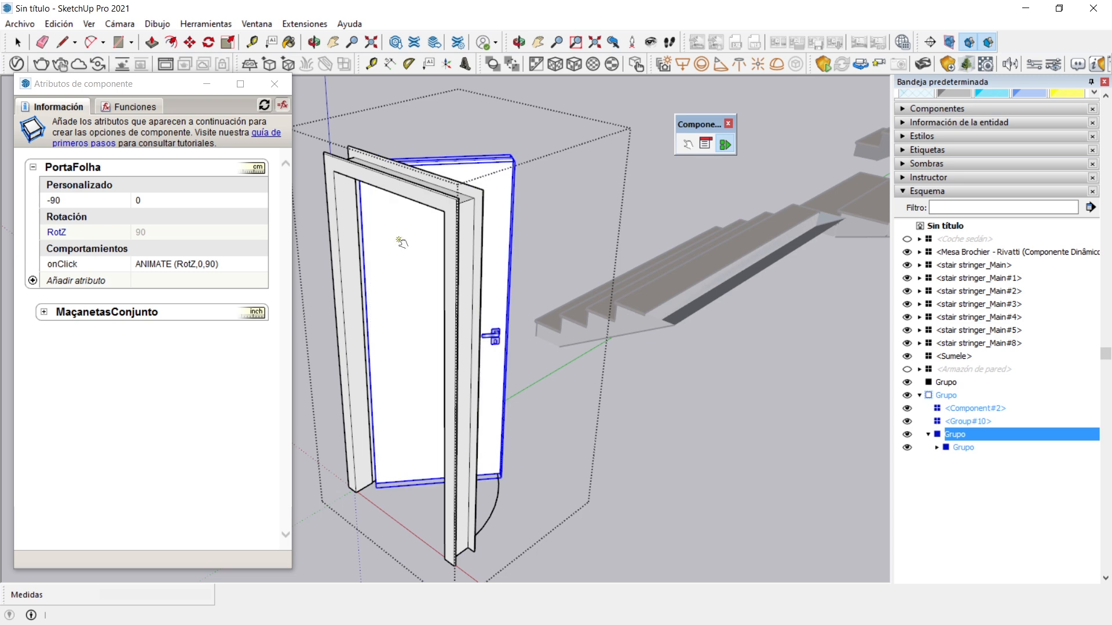
# Examine the closed door's leaf, frame and floor swing arc from several sides, together with PortaFolha's RotZ attribute
pyautogui.scroll(-1, 553, 261)
pyautogui.moveTo(443, 276); pyautogui.dragTo(584, 267, button='middle')
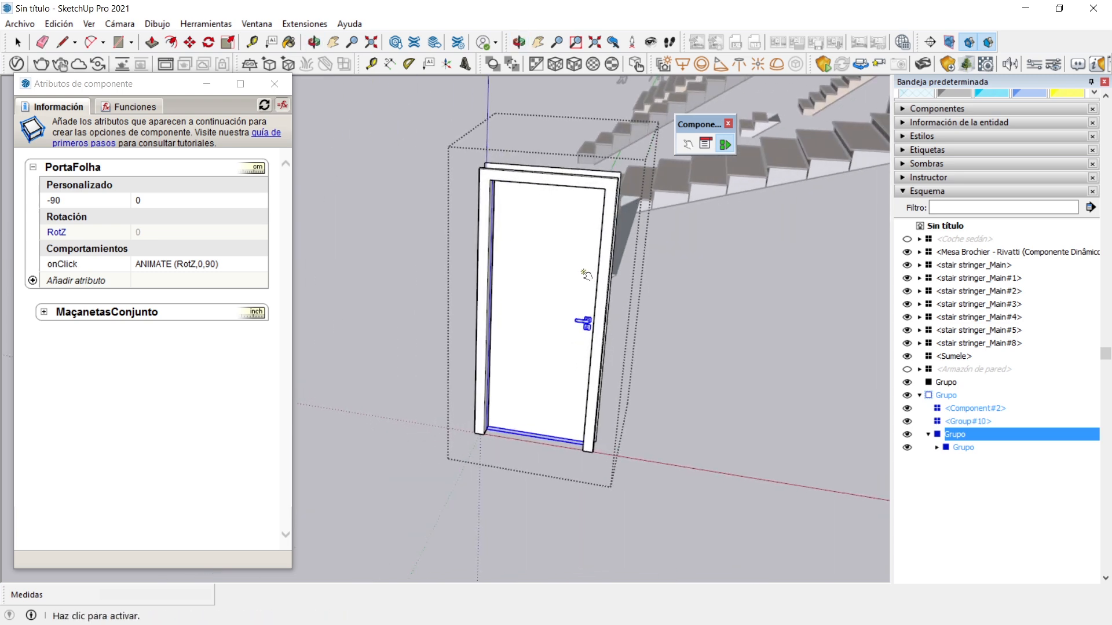
pyautogui.scroll(2, 586, 300)
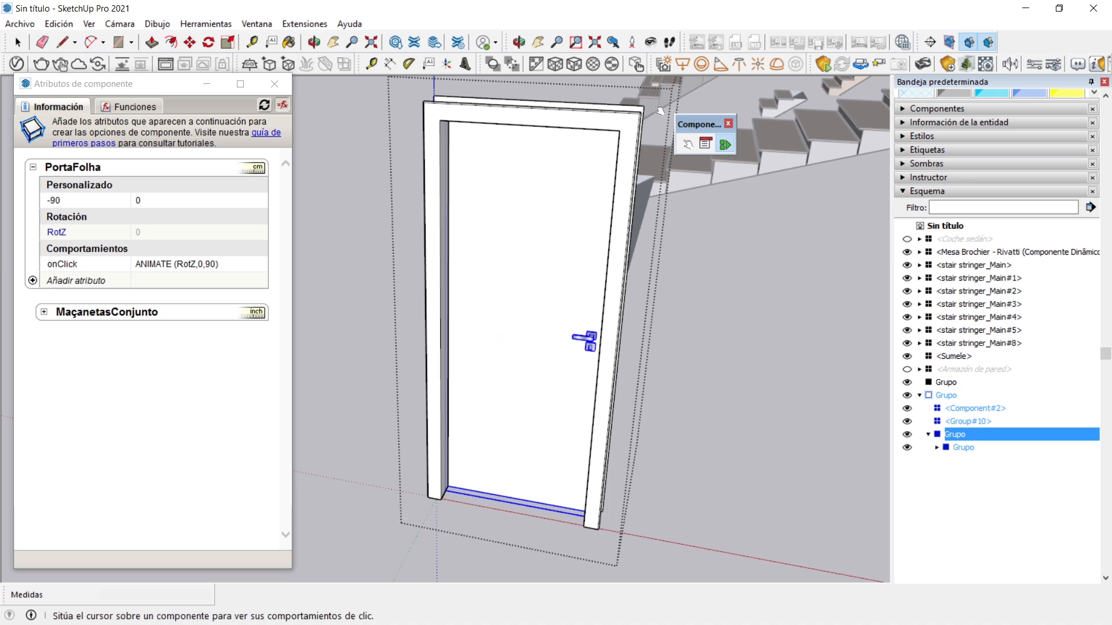
pyautogui.moveTo(624, 289); pyautogui.dragTo(565, 284, button='middle')
pyautogui.moveTo(289, 320); pyautogui.dragTo(300, 319, button='middle')
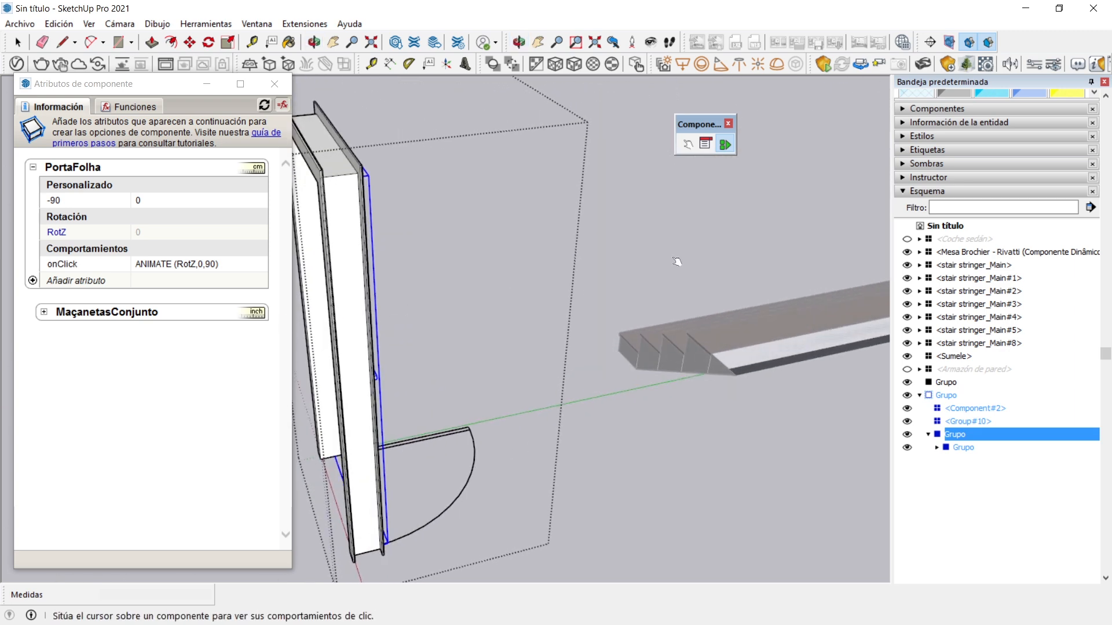
pyautogui.scroll(-5, 702, 302)
pyautogui.moveTo(703, 318); pyautogui.dragTo(422, 315, button='middle')
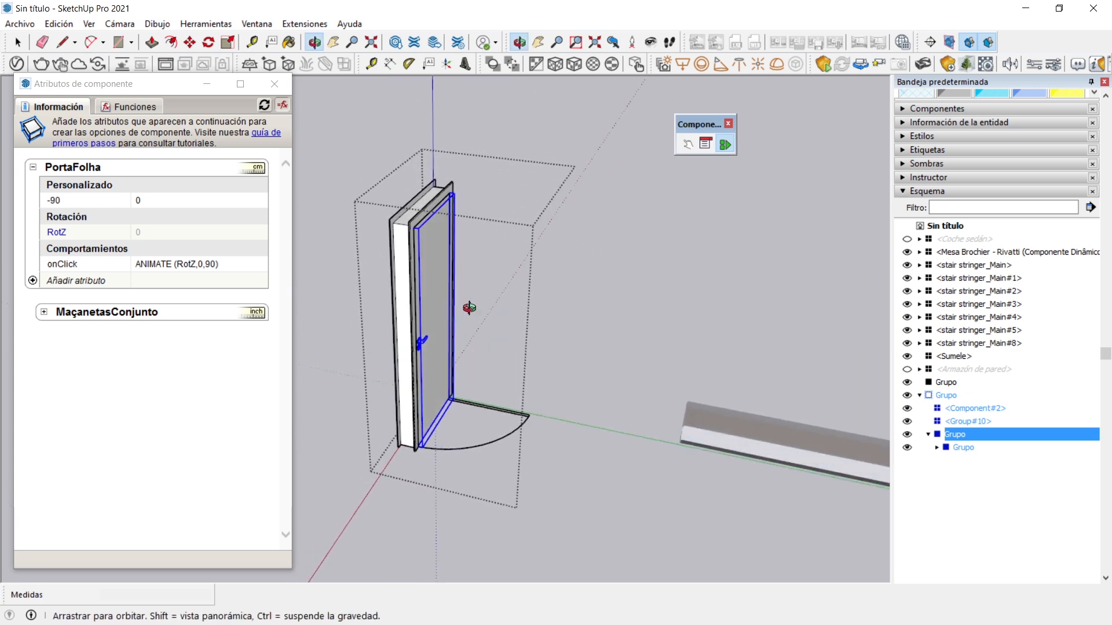
pyautogui.scroll(5, 430, 283)
pyautogui.moveTo(525, 258); pyautogui.dragTo(710, 282, button='middle')
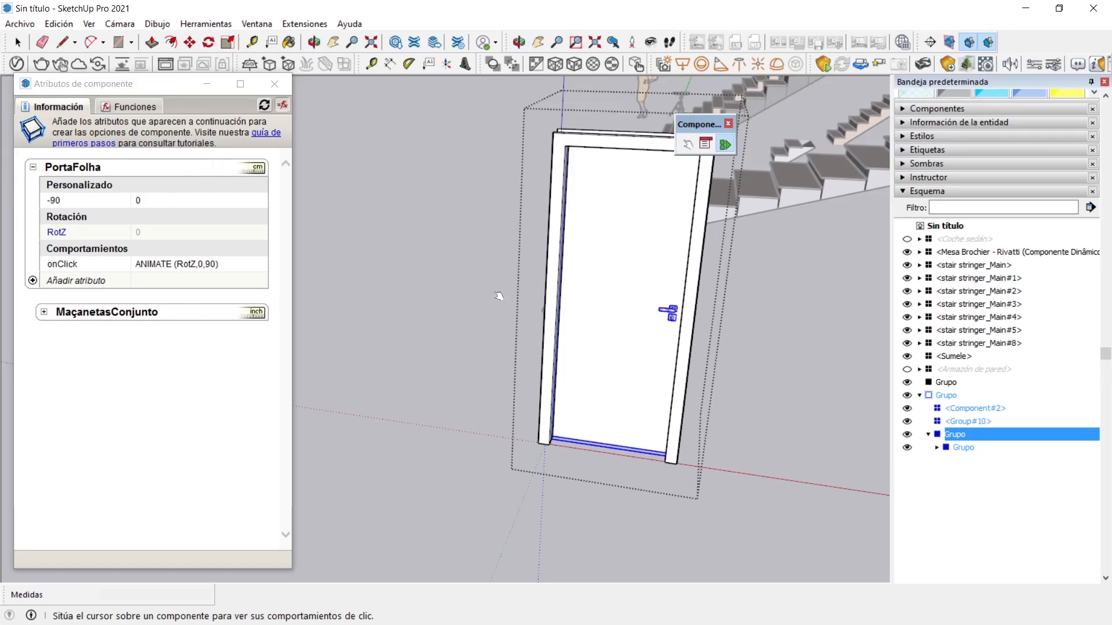
pyautogui.click(50, 315)
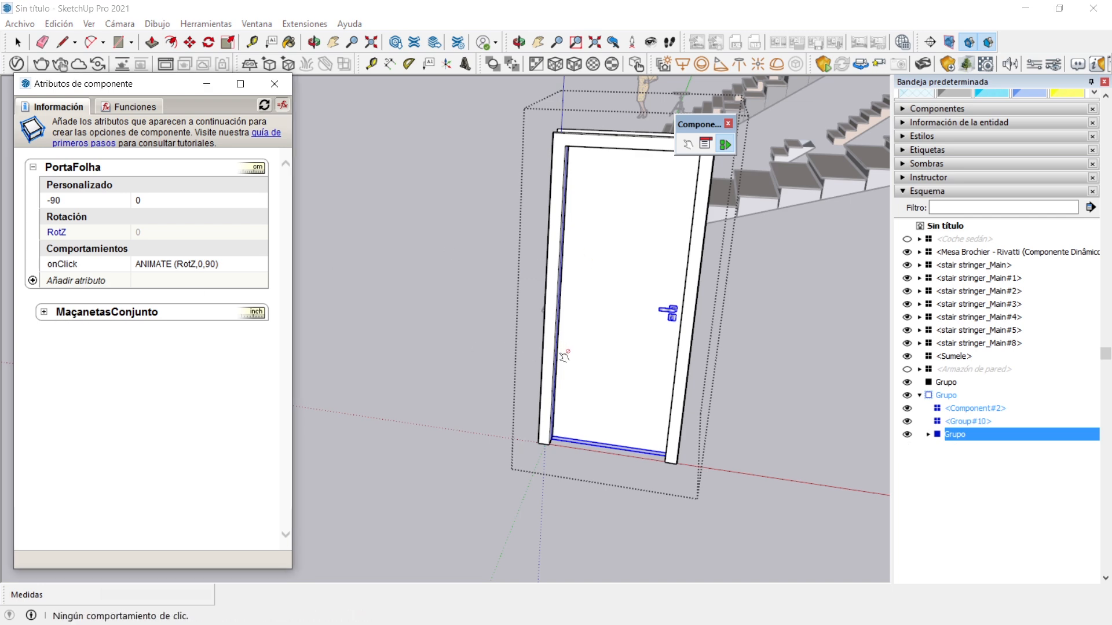
pyautogui.moveTo(648, 367); pyautogui.dragTo(639, 404, button='middle')
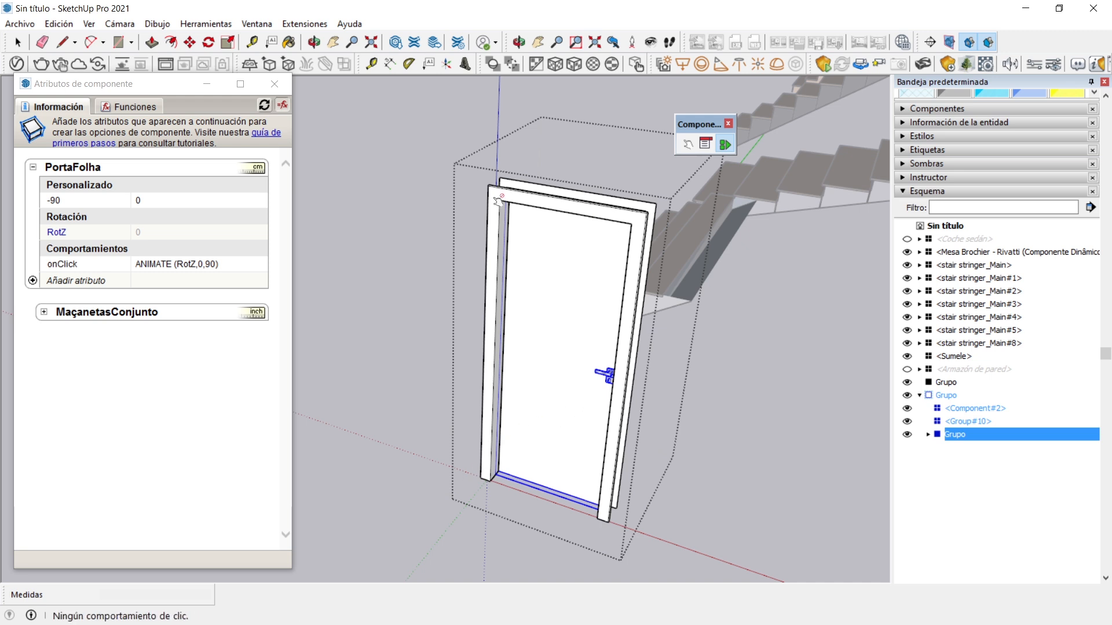
pyautogui.scroll(-4, 434, 294)
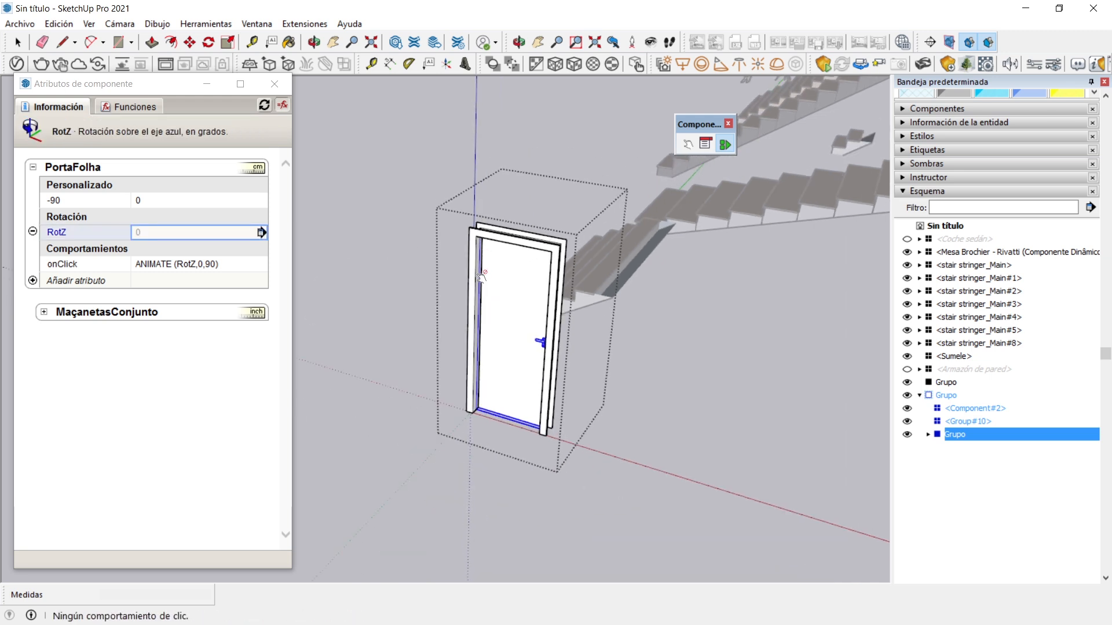
# Open the recent file Puerta5.skp without saving the changes to the current model
pyautogui.click(19, 24)
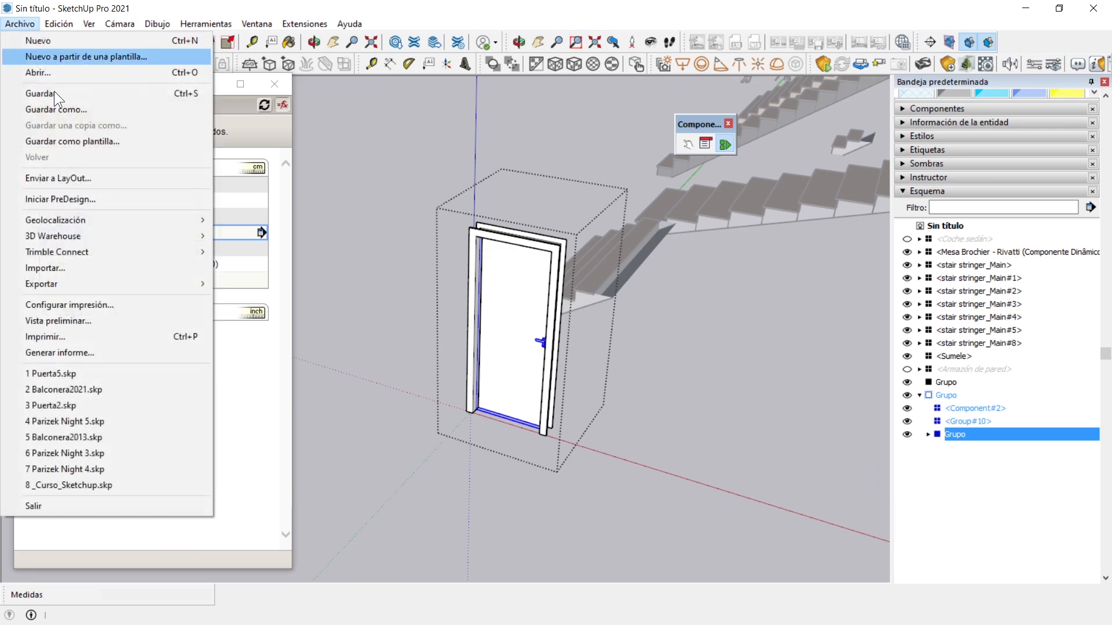
pyautogui.click(110, 373)
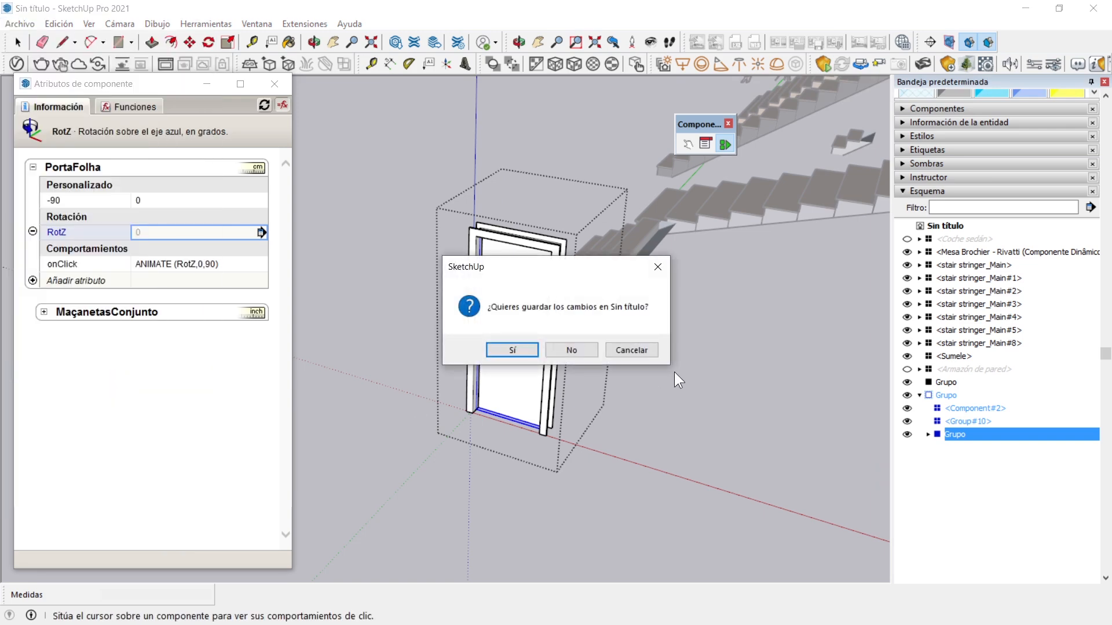
pyautogui.click(571, 350)
# Interact with the Puerta door leaf twice to test its opening and closing animation
pyautogui.click(687, 144)
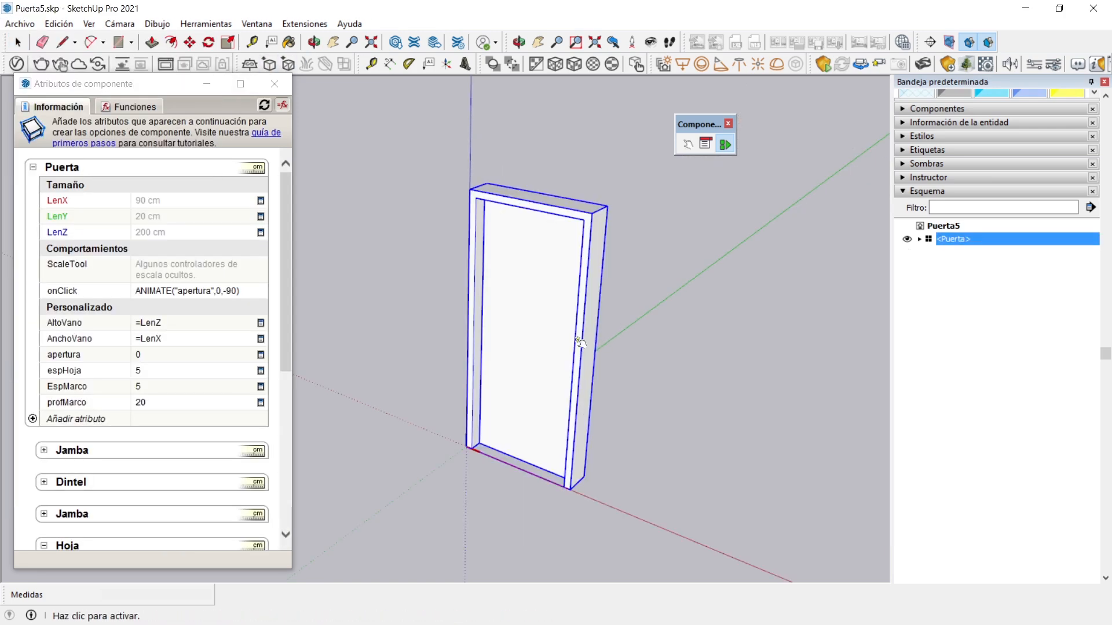
pyautogui.click(534, 336)
pyautogui.click(467, 336)
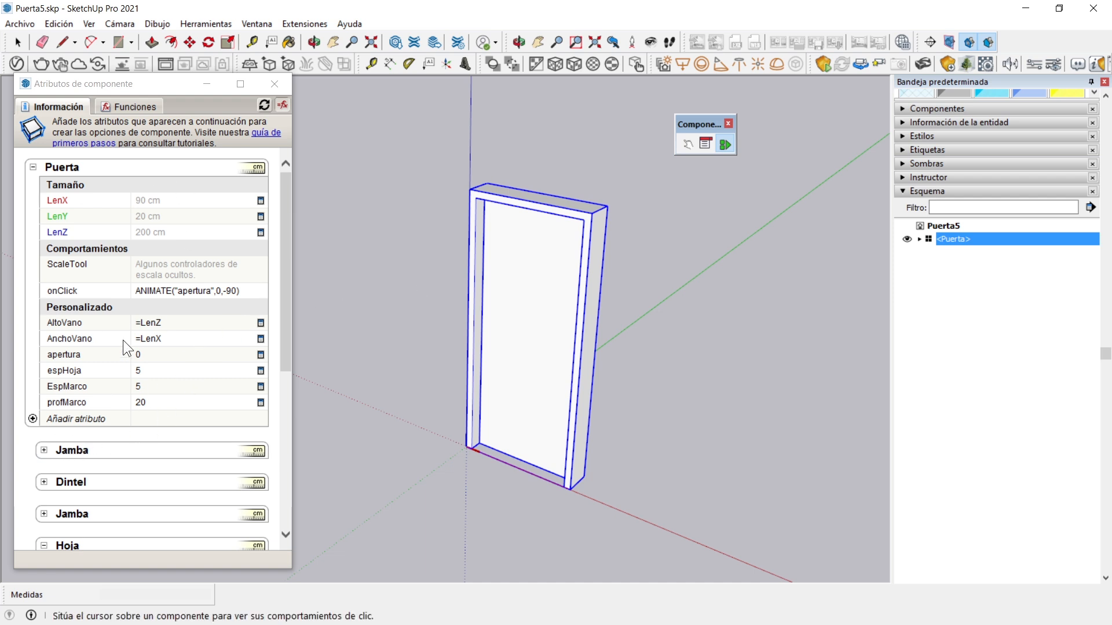
# Re-enter the X position formula of Hoja as =Puerta!EspMarco by referencing the EspMarco attribute of Puerta
pyautogui.moveTo(288, 269); pyautogui.dragTo(287, 349)
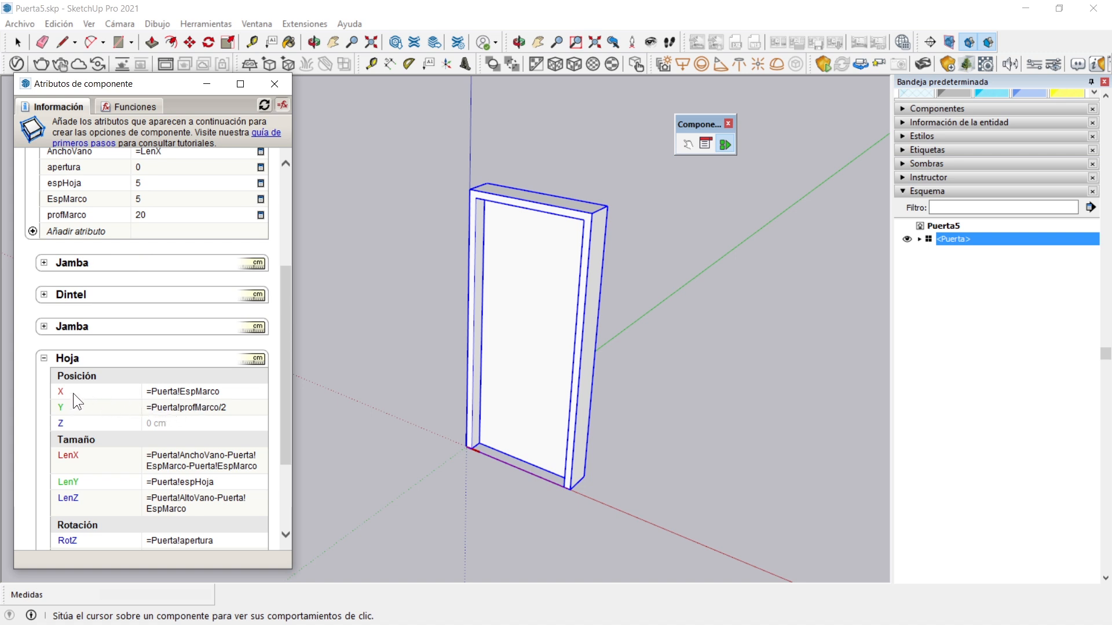
pyautogui.click(182, 388)
pyautogui.moveTo(153, 391); pyautogui.dragTo(255, 377)
pyautogui.press('BackSpace')
pyautogui.scroll(2, 65, 218)
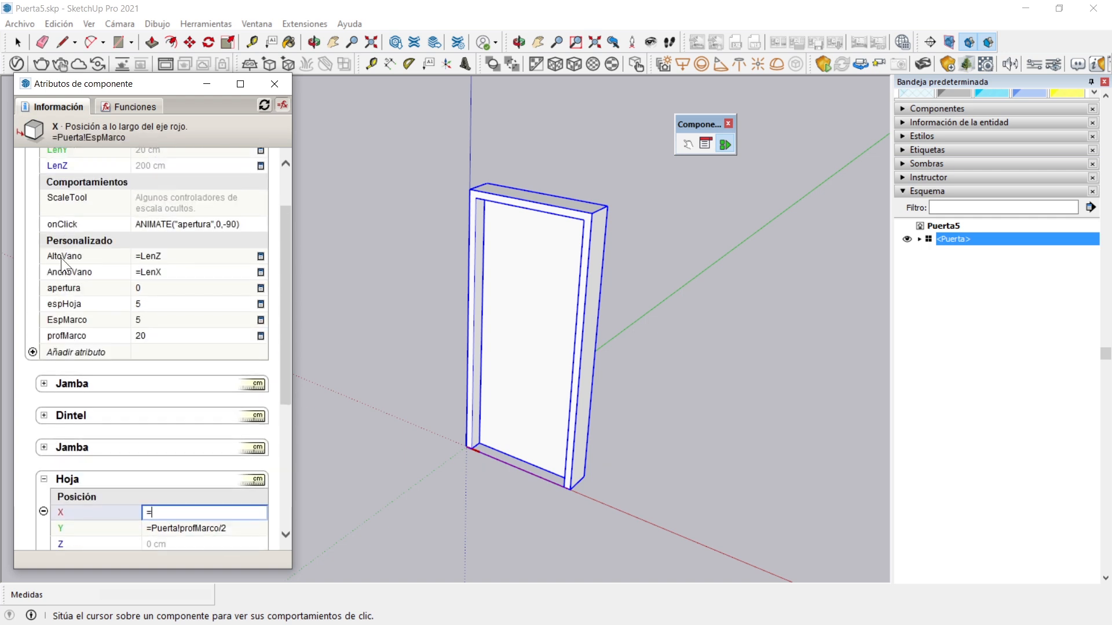
pyautogui.click(81, 321)
pyautogui.scroll(-3, 225, 509)
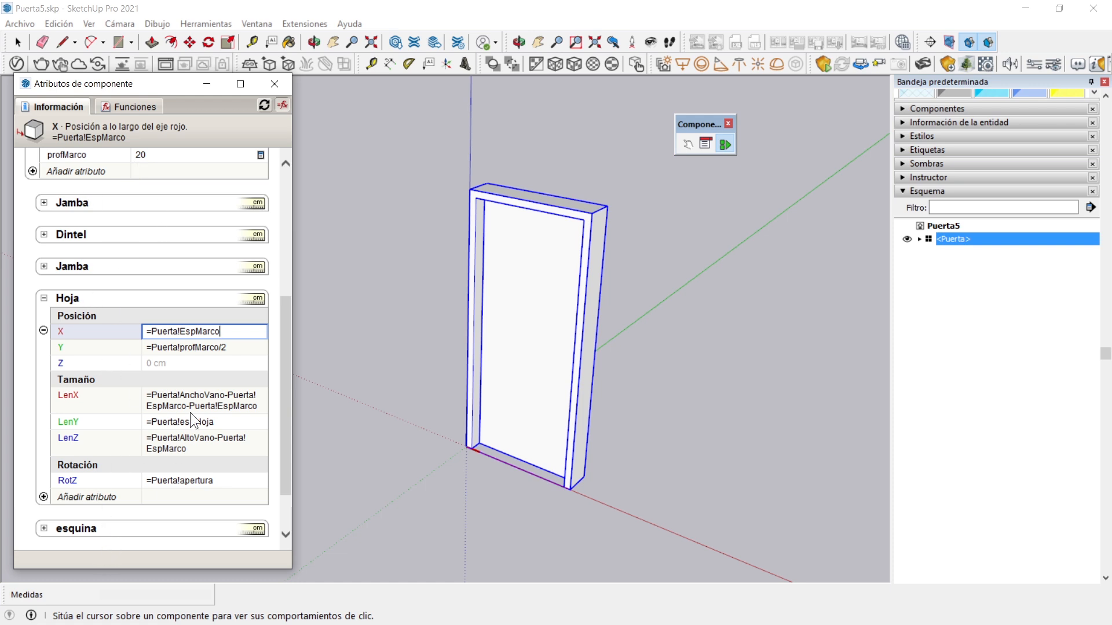
# Replace the component name in Hoja's X position formula with Parent so it reads =Parent!EspMarco
pyautogui.moveTo(178, 332); pyautogui.dragTo(155, 331)
pyautogui.doubleClick(185, 331)
pyautogui.click(178, 332)
pyautogui.write('Parent')
pyautogui.press('Return')
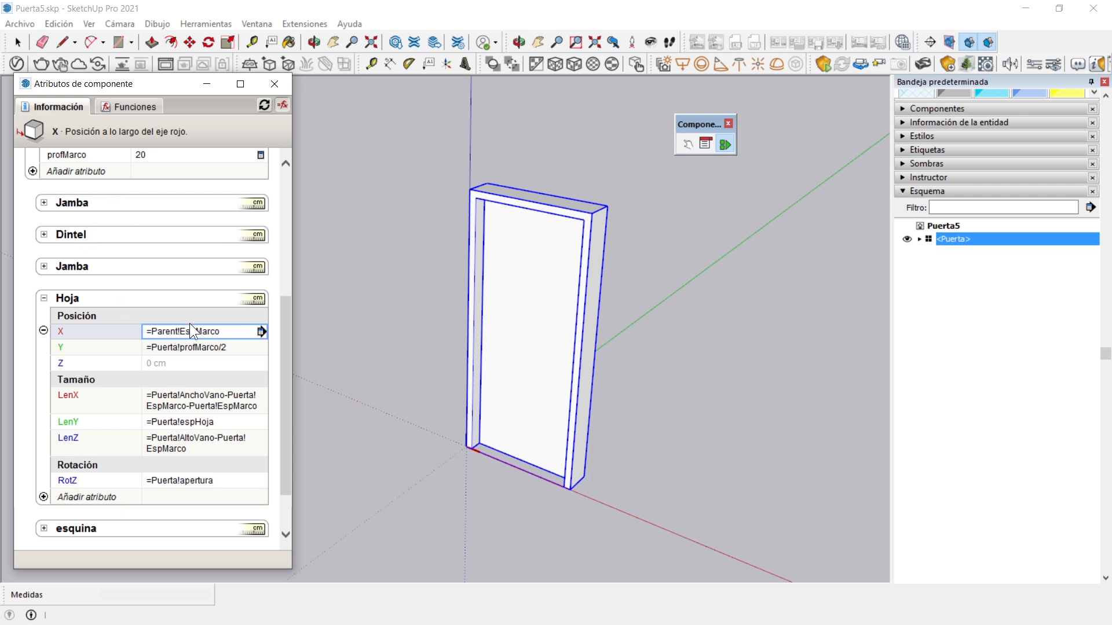
# Compare Puerta's EspMarco attribute with the reference, and misspell Hoja's X formula as =Parent!EspMarc to test it
pyautogui.scroll(3, 190, 323)
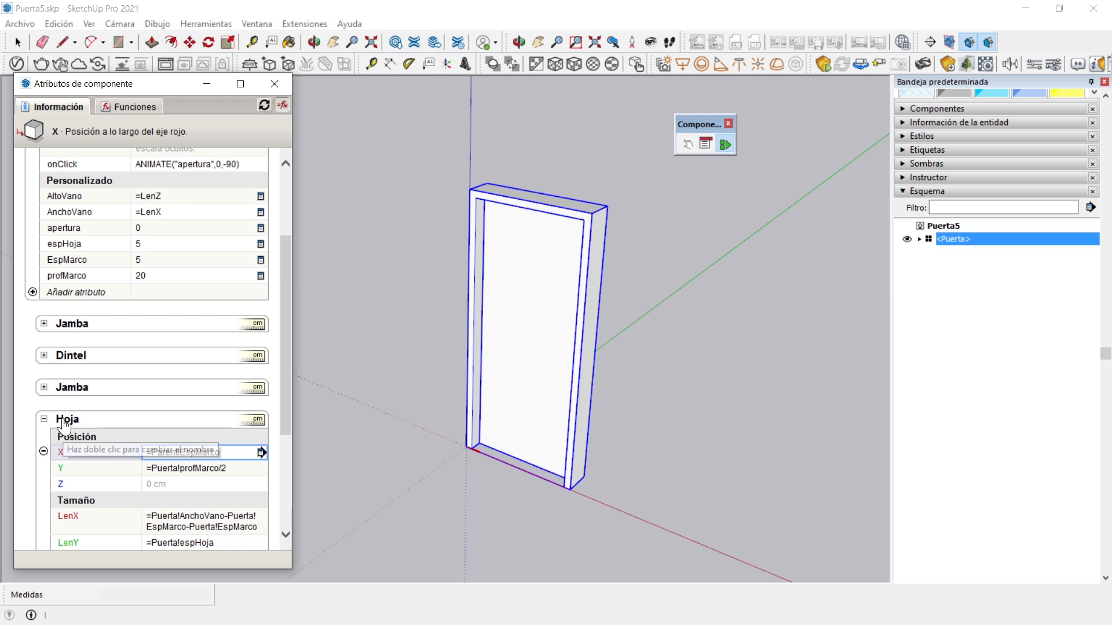
pyautogui.scroll(3, 58, 418)
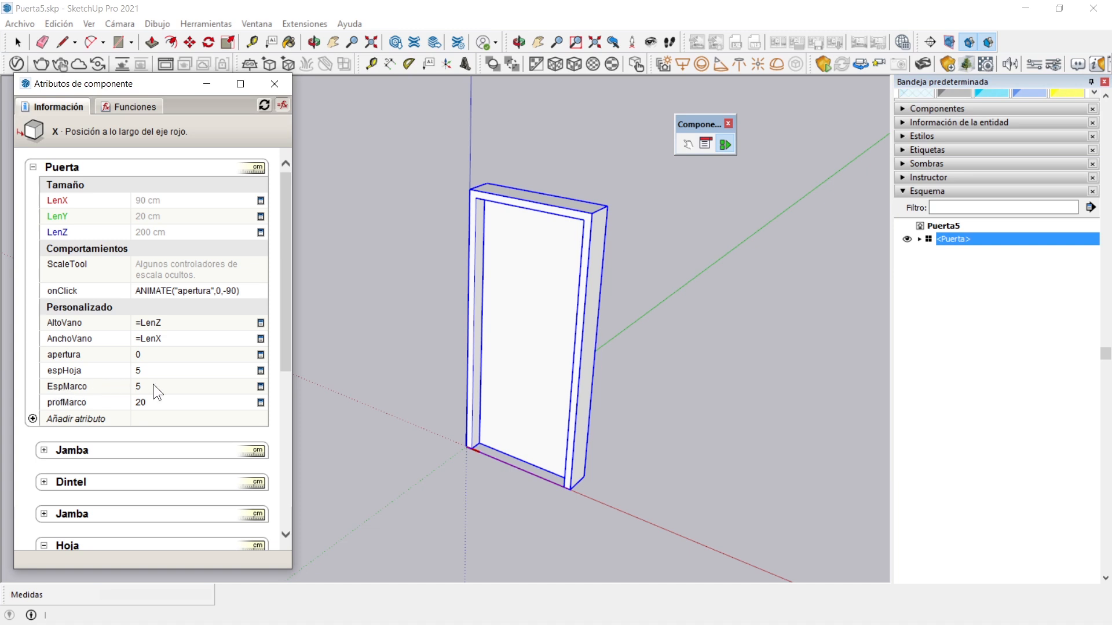
pyautogui.scroll(-8, 177, 312)
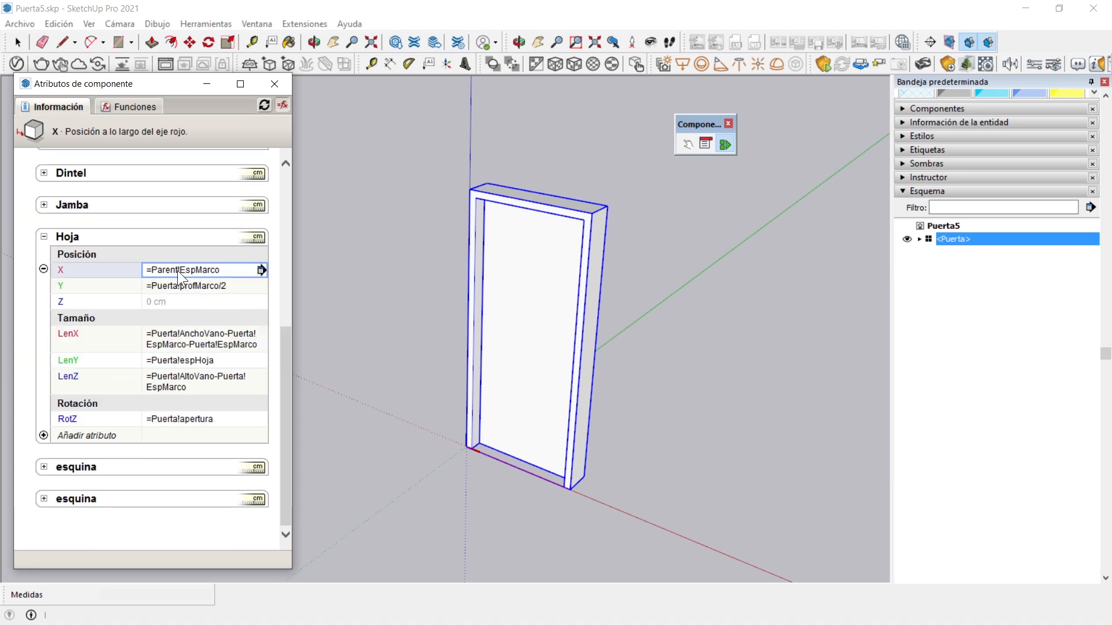
pyautogui.click(223, 271)
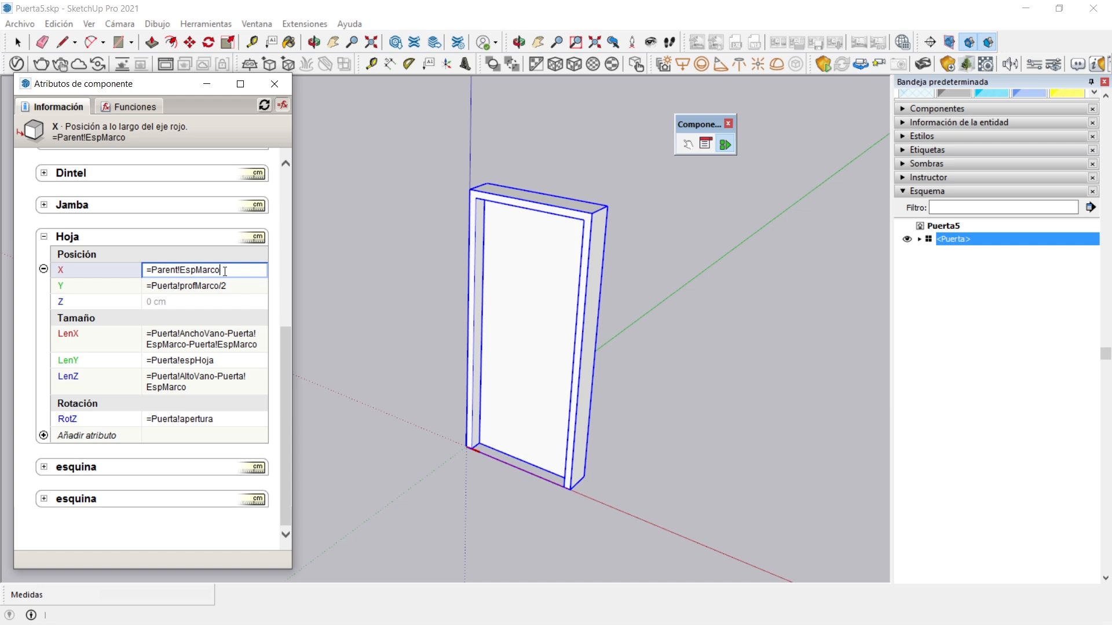
pyautogui.press('BackSpace')
pyautogui.press('Return')
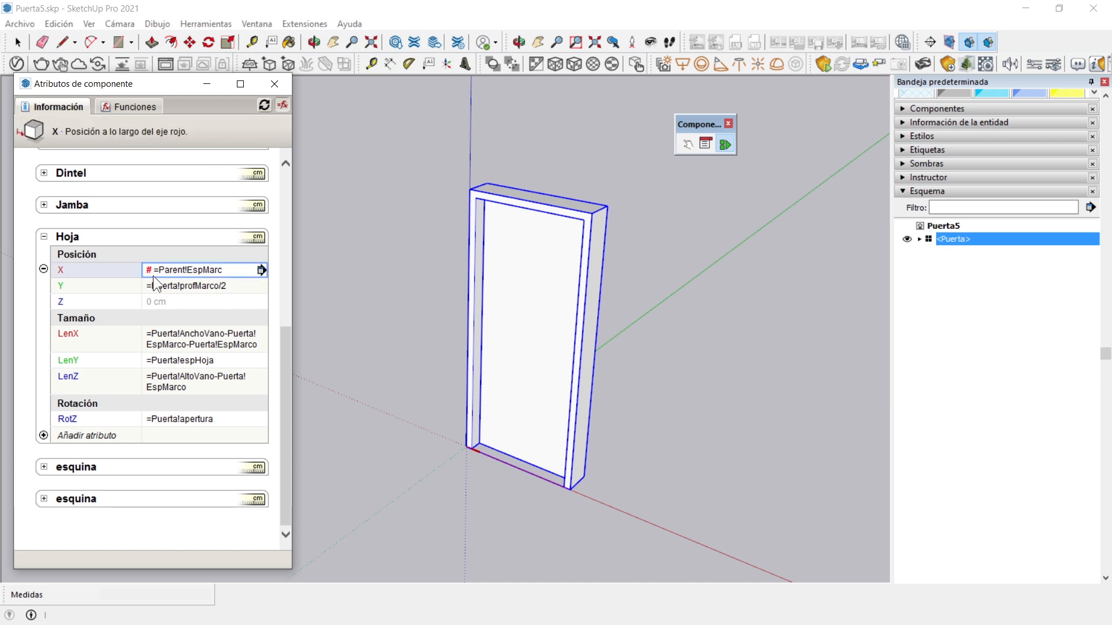
# Check the EspMarco attribute's spelling in Puerta and correct Hoja's X position formula to =Parent!EspMarco
pyautogui.scroll(5, 119, 268)
pyautogui.scroll(-4, 166, 358)
pyautogui.scroll(3, 165, 356)
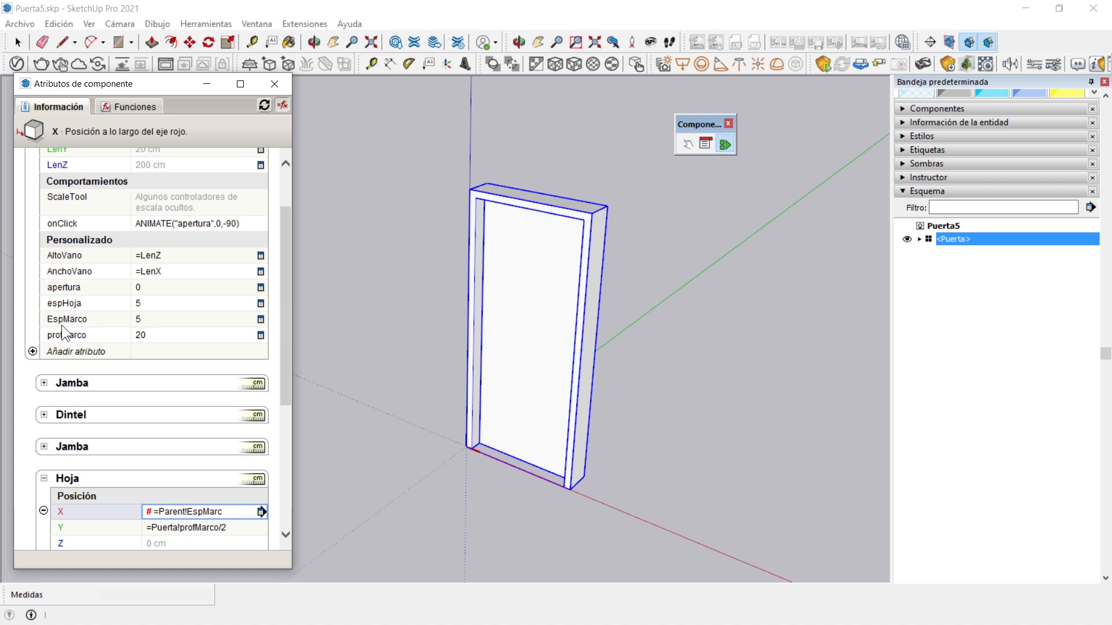
pyautogui.scroll(-4, 168, 321)
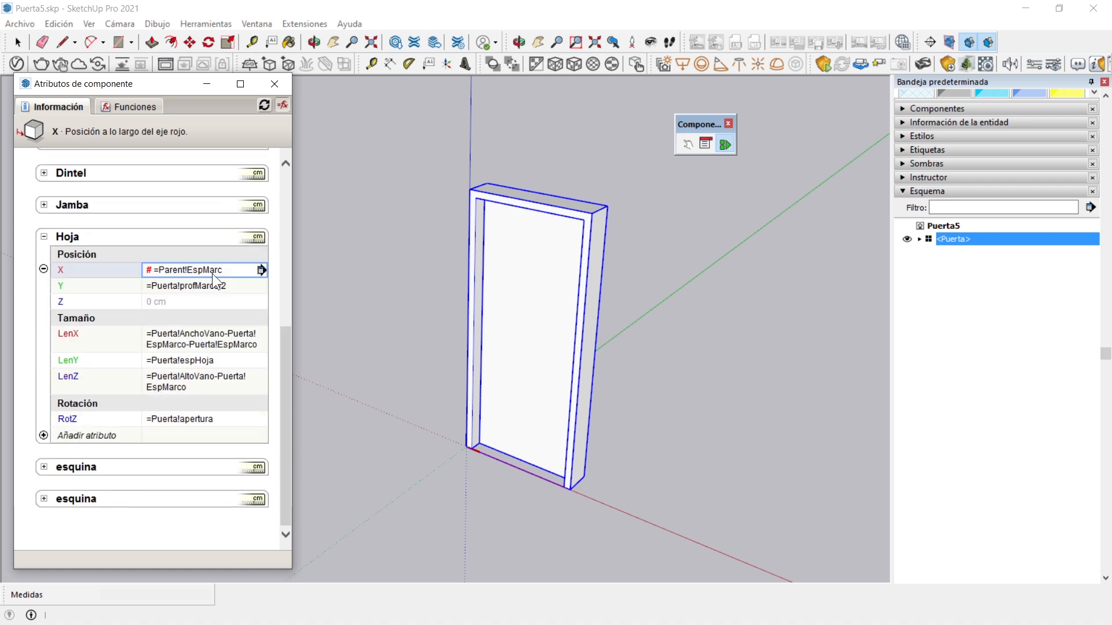
pyautogui.click(213, 271)
pyautogui.write('o')
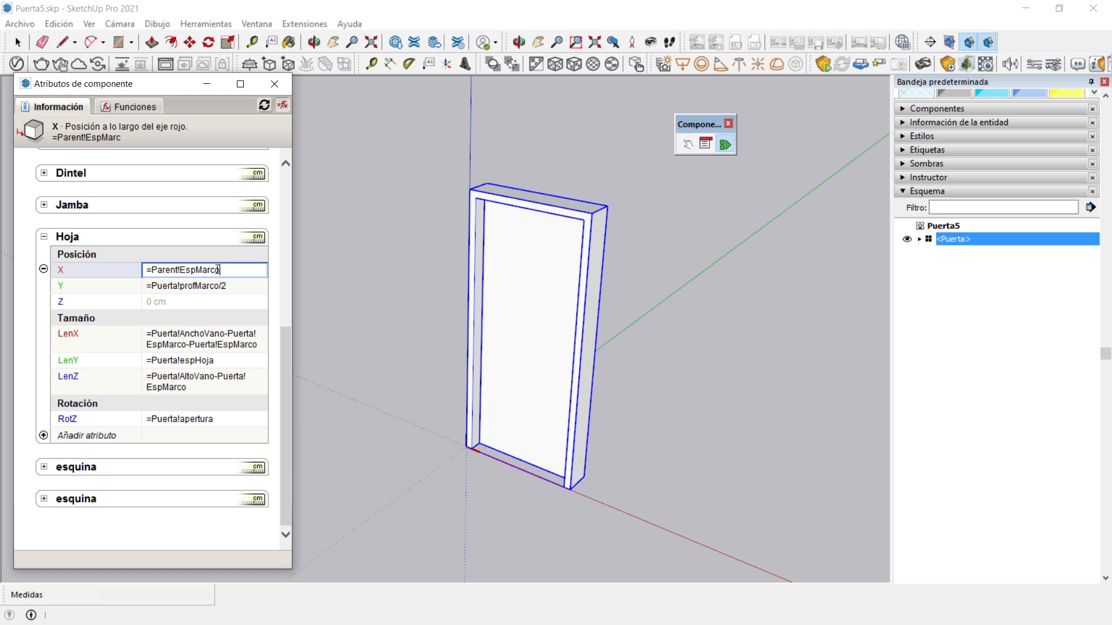